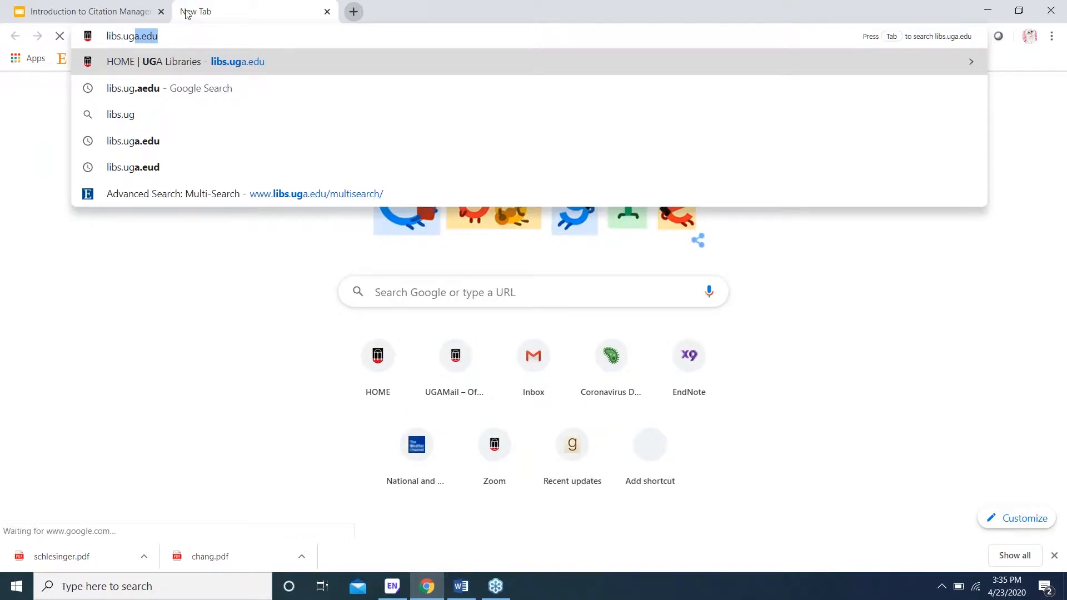
Step: Load the UGA Libraries homepage and follow its Citation Styles & Software quick link
key(Return)
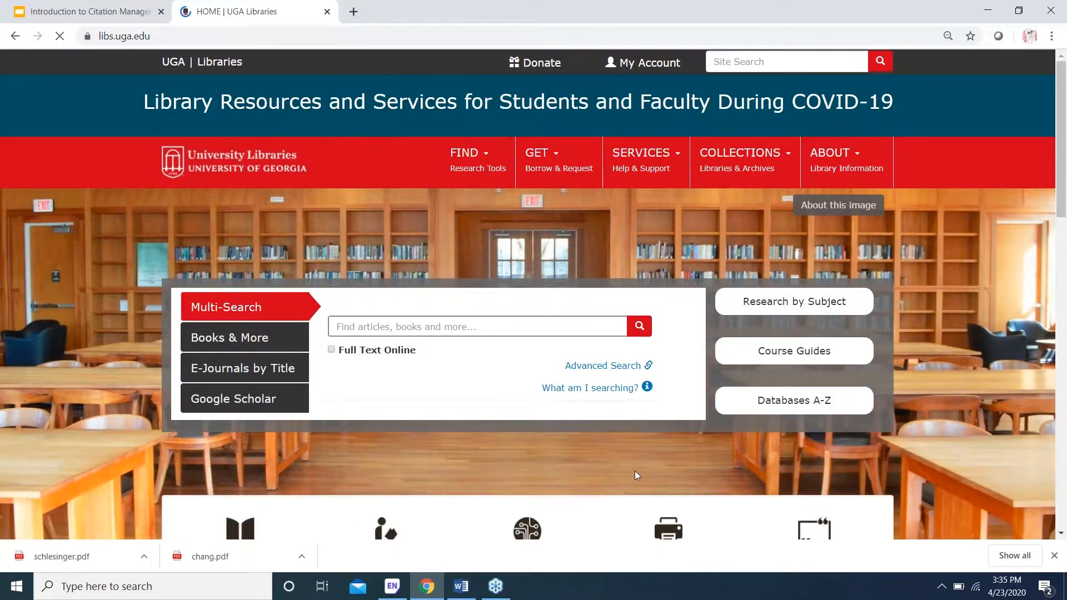
scroll(636, 475, down, 6)
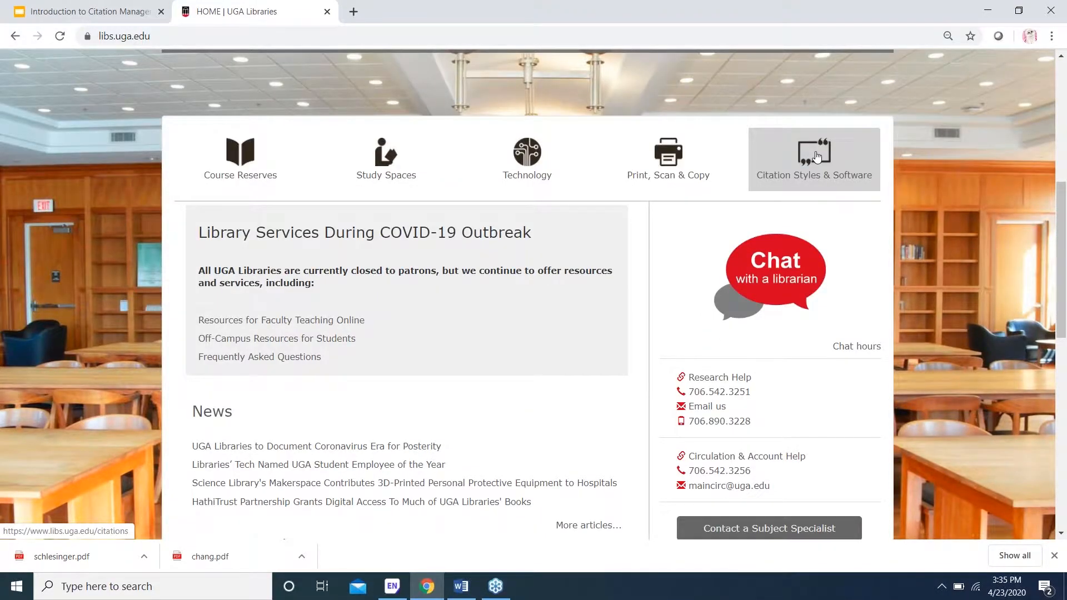
scroll(815, 157, up, 6)
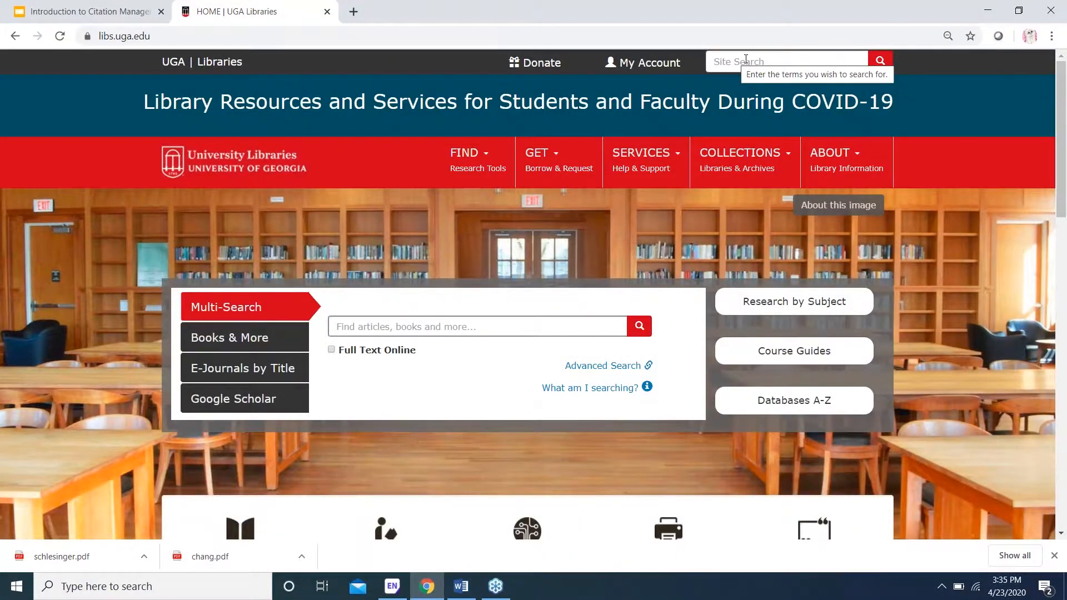
scroll(745, 59, down, 4)
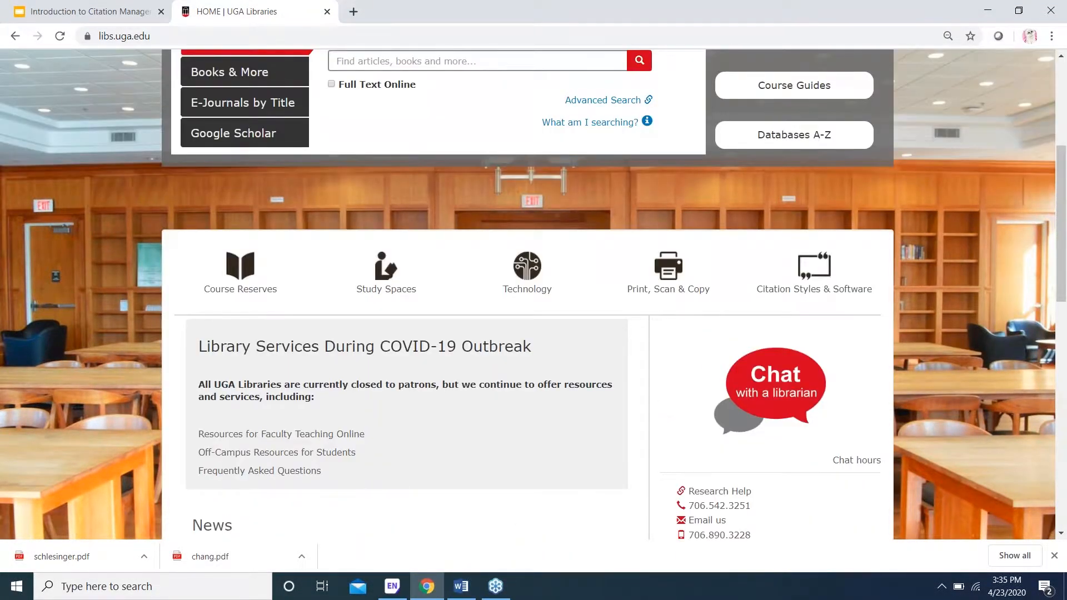
scroll(809, 199, down, 1)
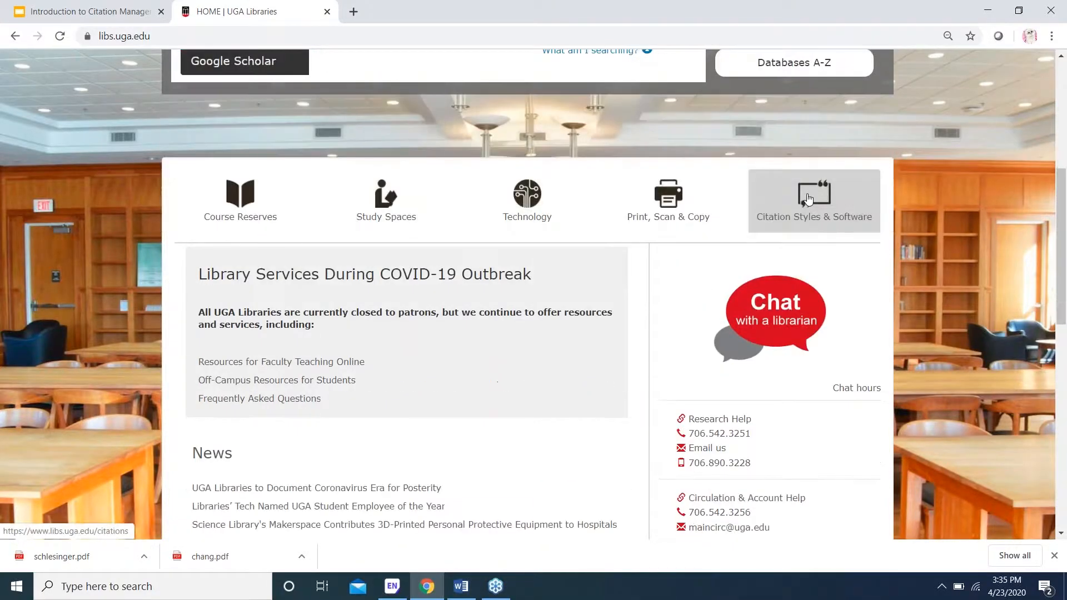
click(808, 199)
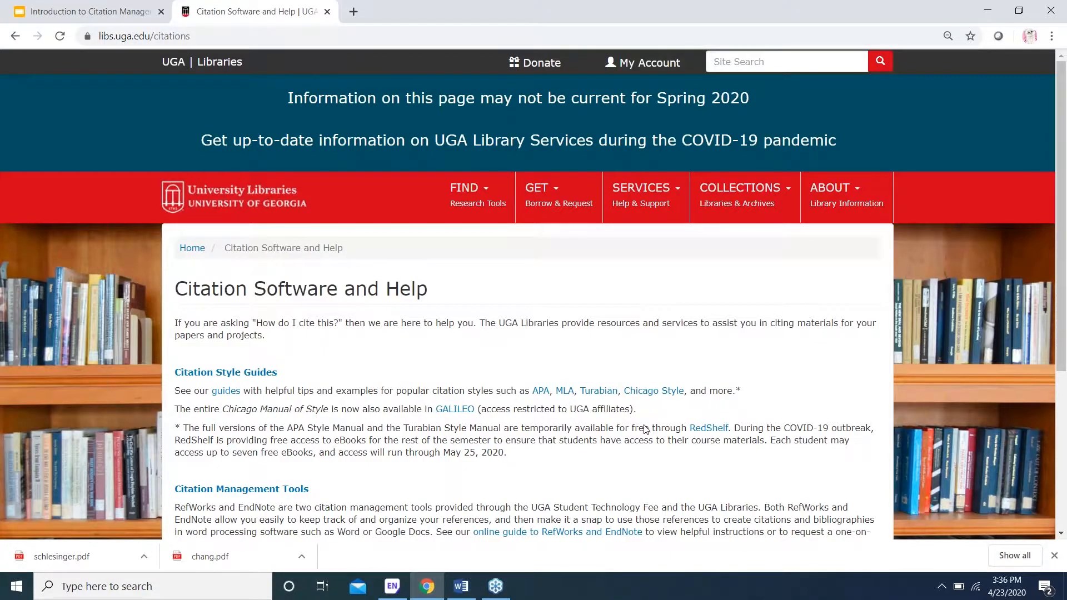
Step: Open the Citation Management Tools guide from the Citation Software and Help page
scroll(645, 429, down, 4)
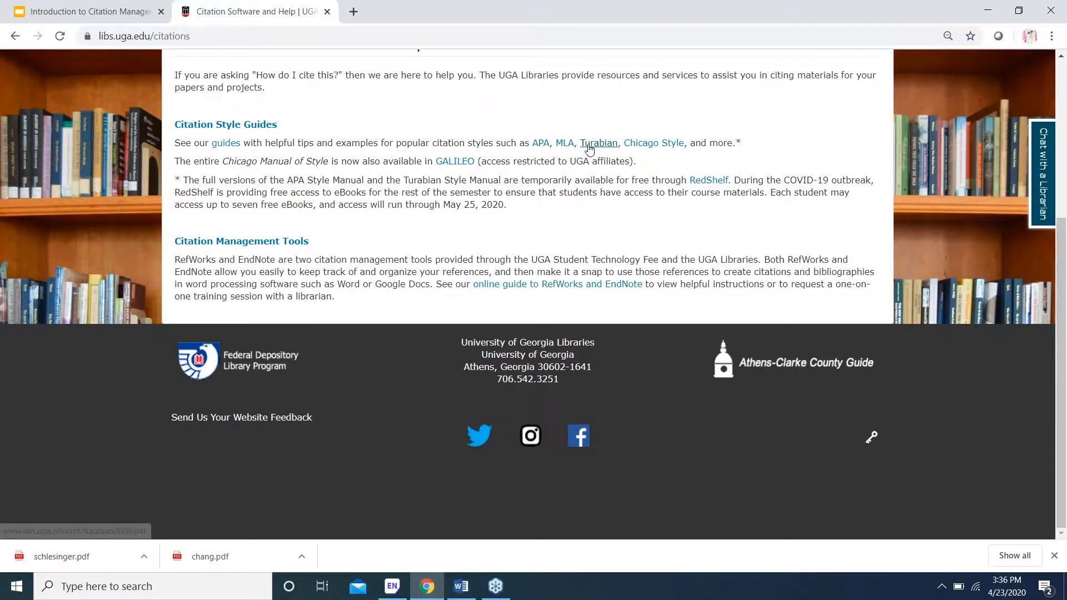
click(225, 243)
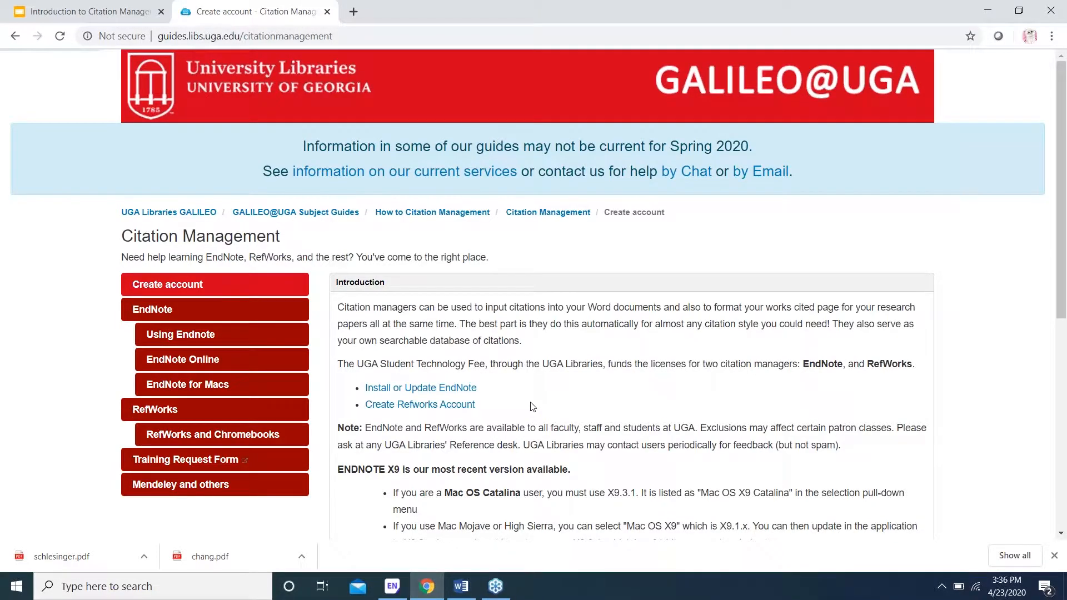
scroll(533, 407, down, 1)
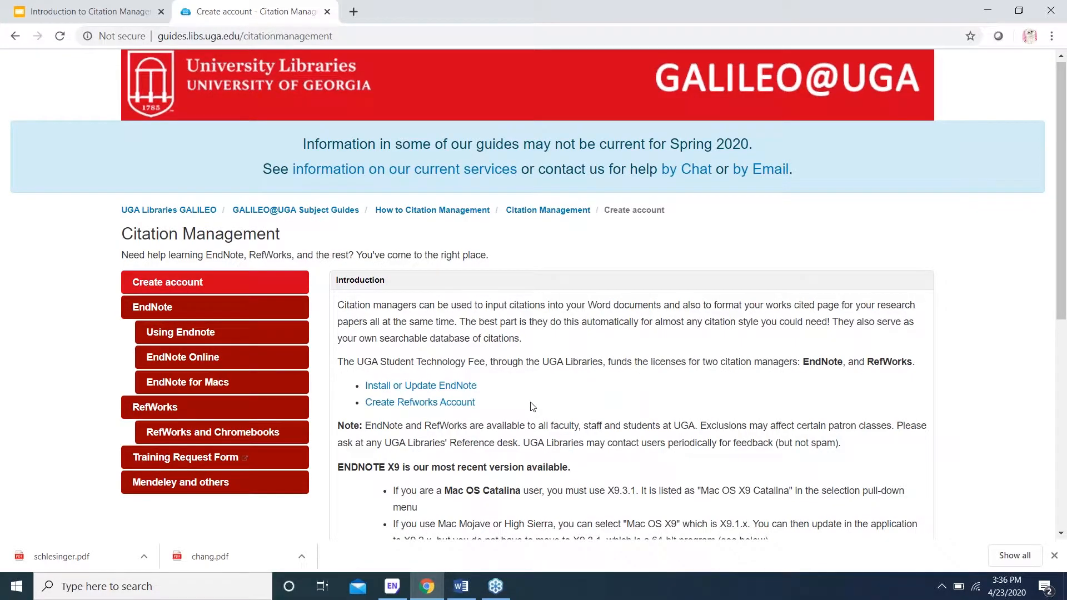
scroll(530, 406, down, 1)
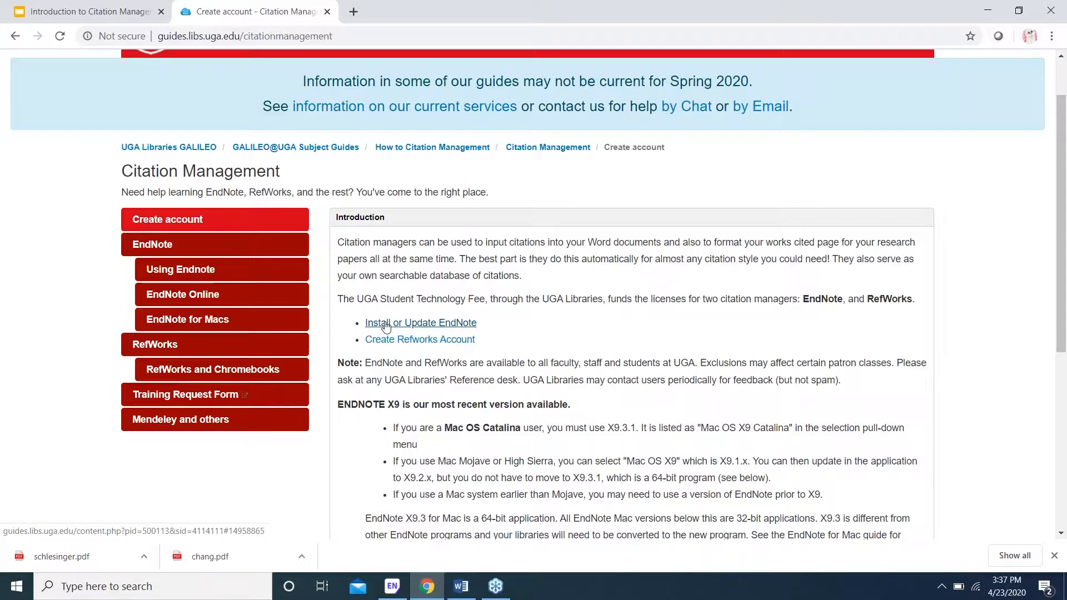
mouse_move(396, 591)
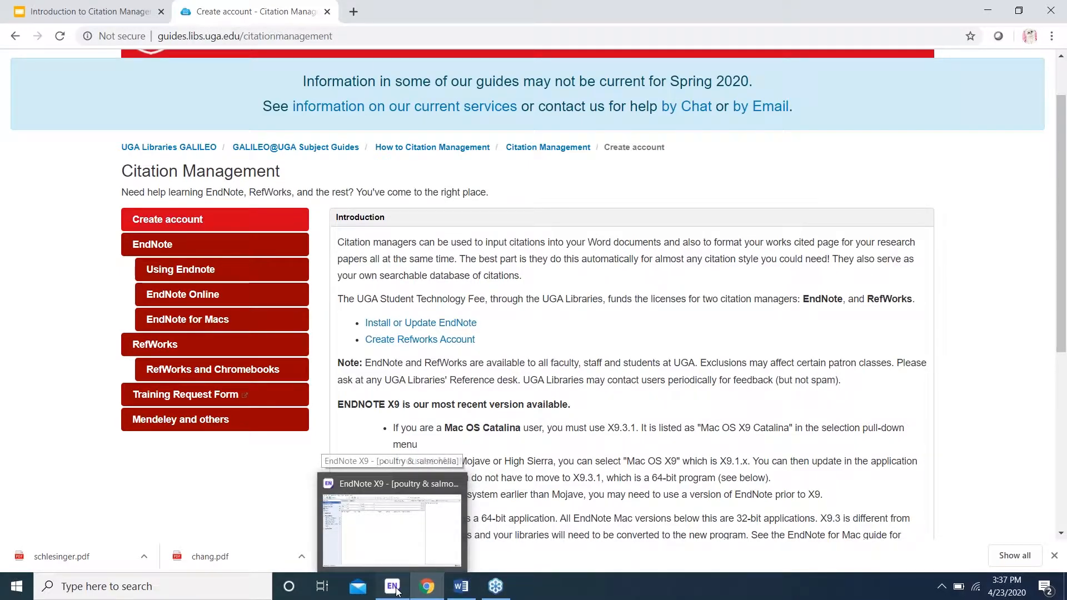
Step: Bring the poultry & salmonella library forward and start a File > Import > Folder import
click(392, 586)
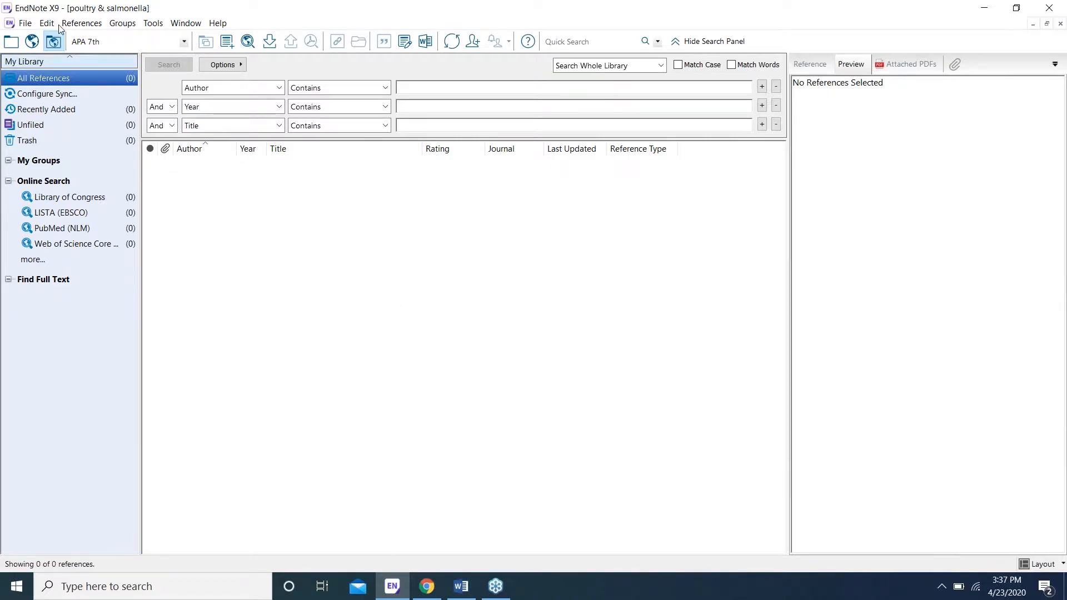
click(25, 24)
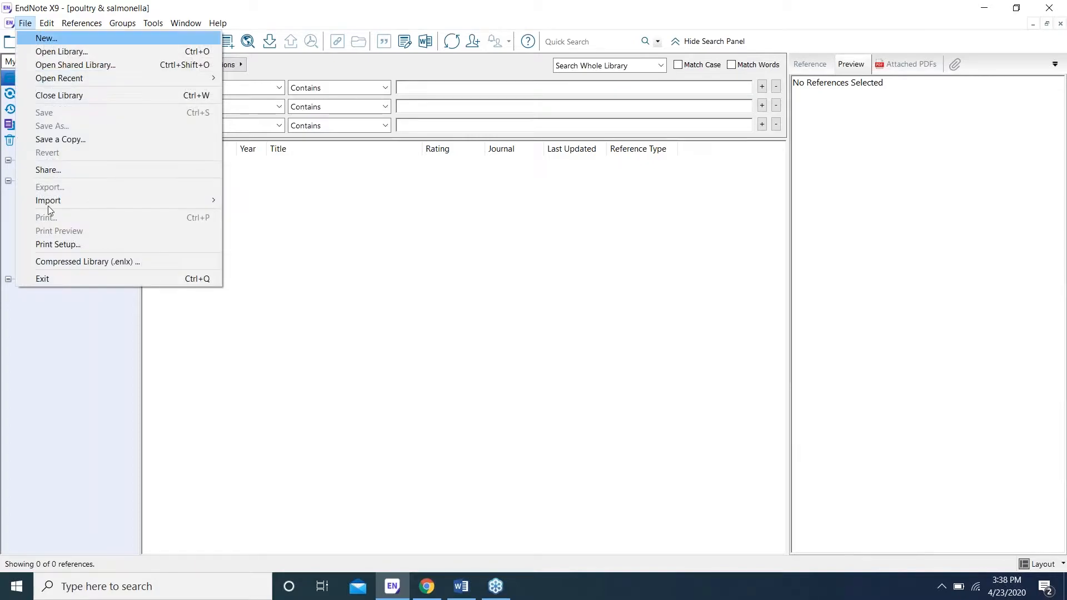
mouse_move(57, 205)
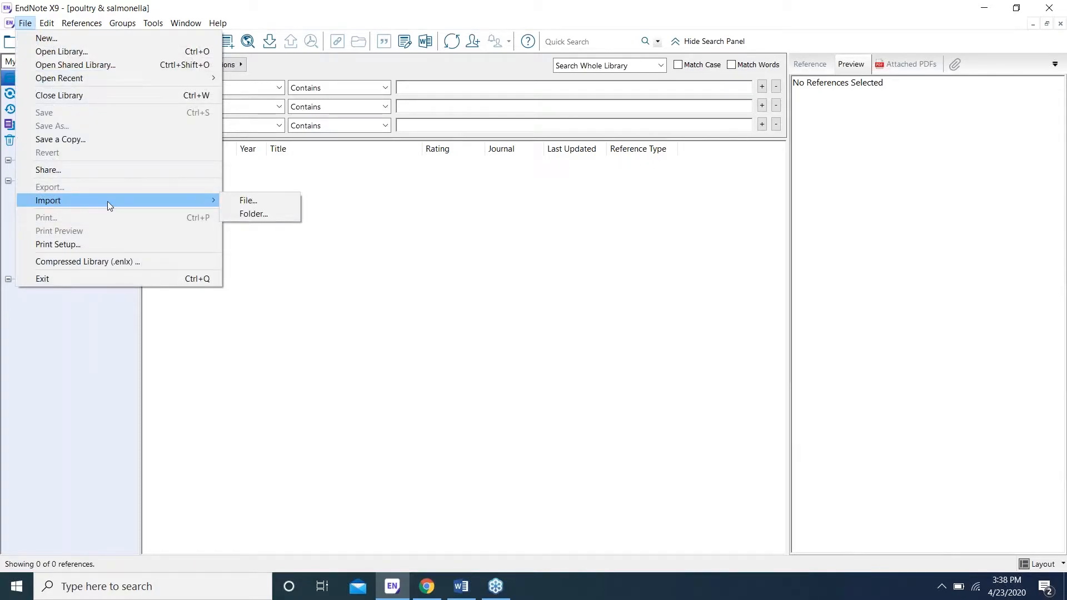
click(252, 213)
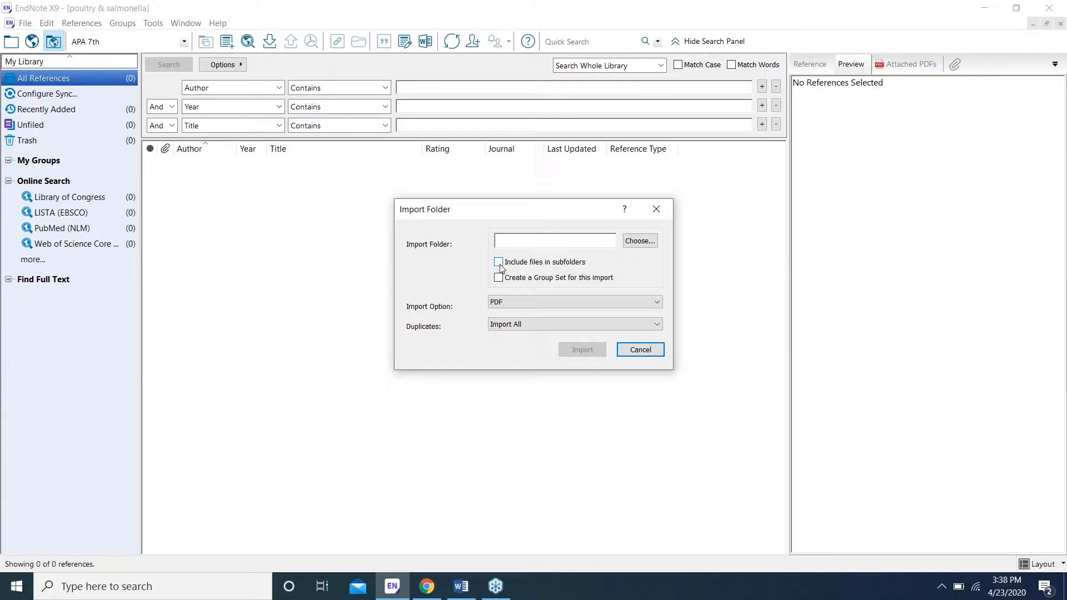
Step: Import all PDFs from the Desktop 'EndNote PDFs' folder into the library
click(637, 243)
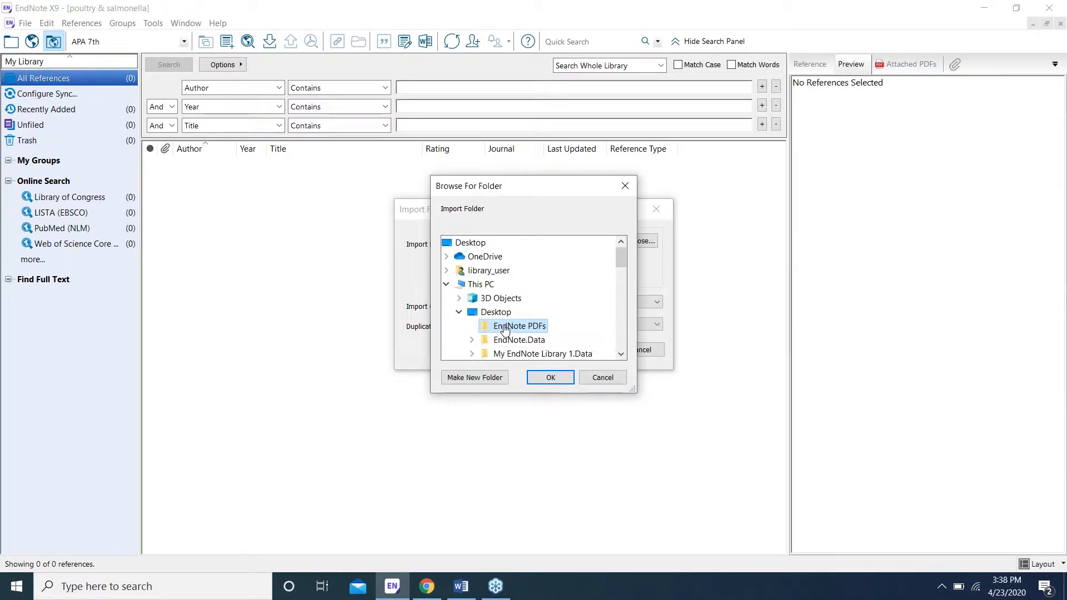
click(549, 378)
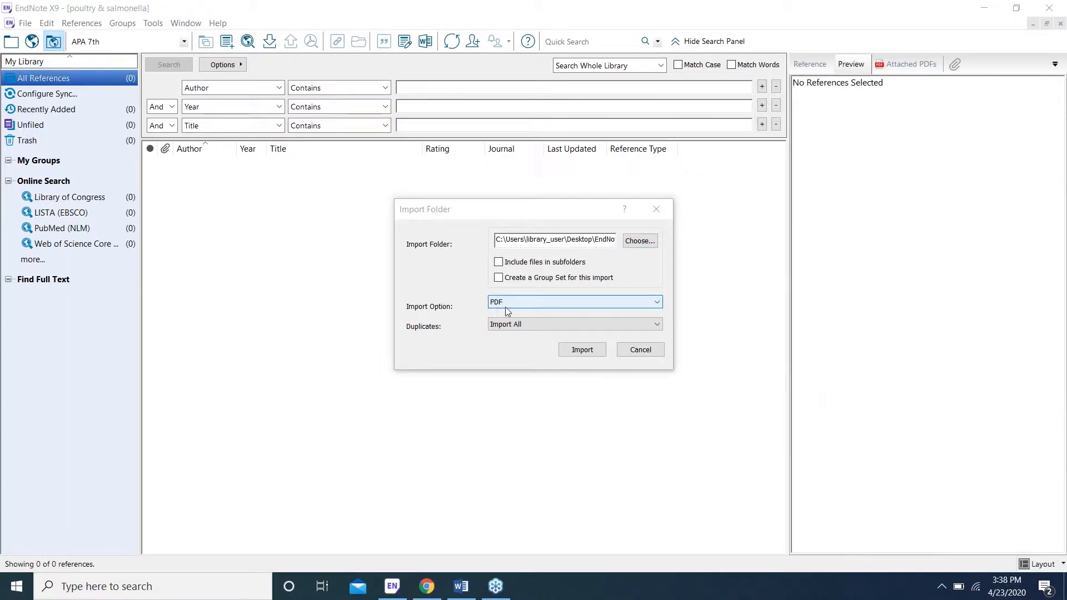
click(579, 354)
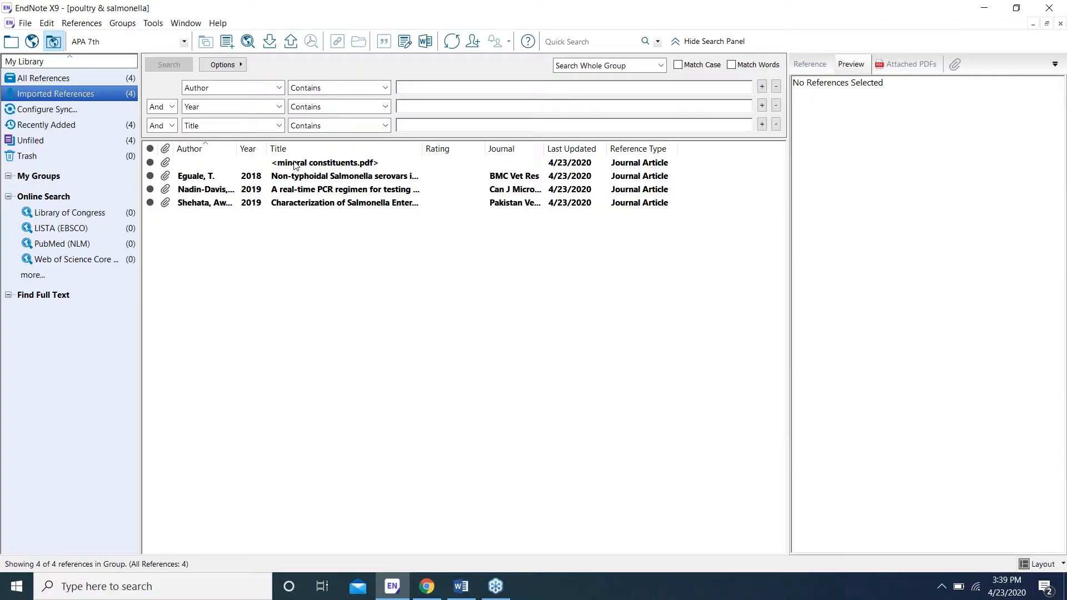
Step: Select the mineral constituents.pdf reference and view its attached PDF
click(295, 165)
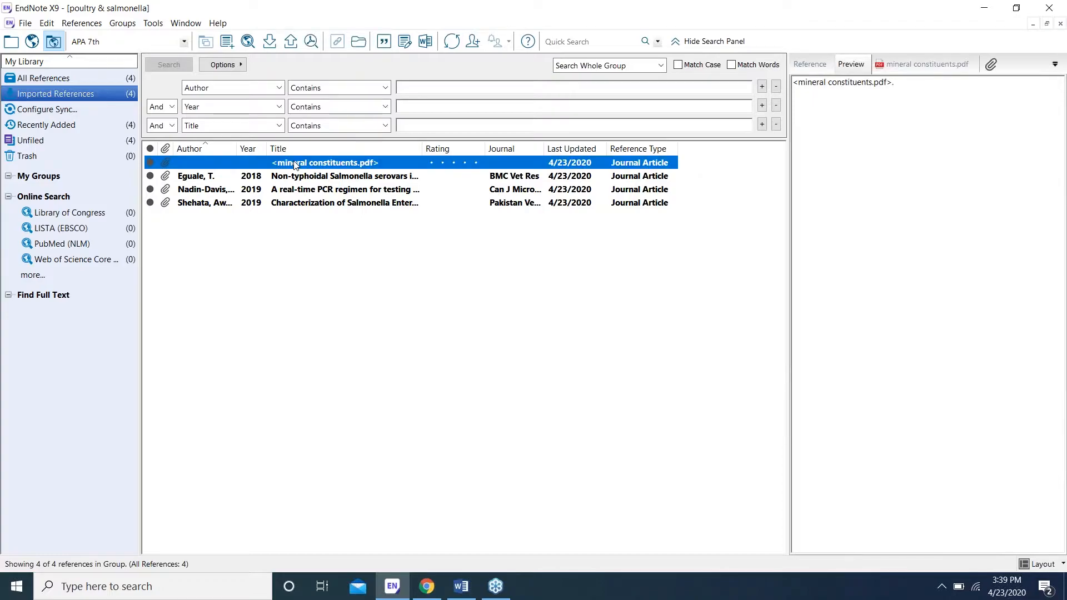
click(891, 66)
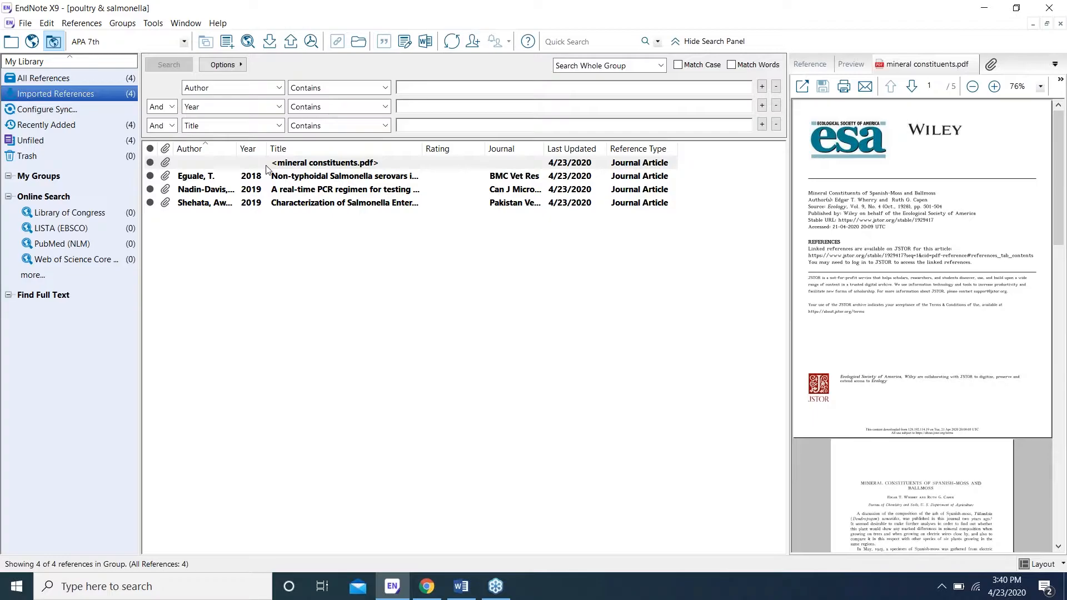
click(230, 163)
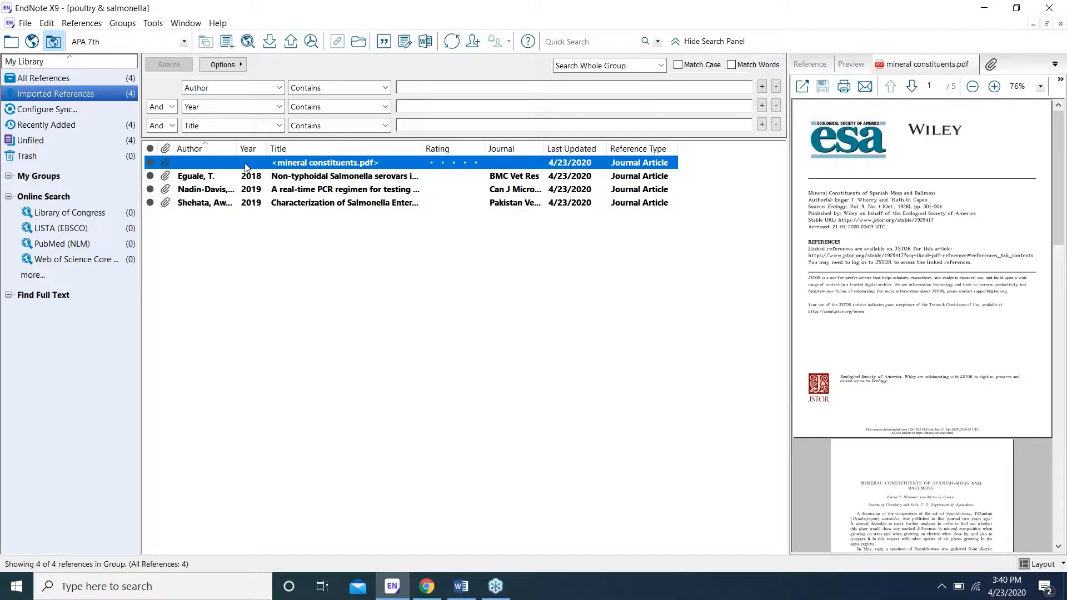
Step: Move the untitled mineral constituents.pdf reference to the Trash
right_click(245, 162)
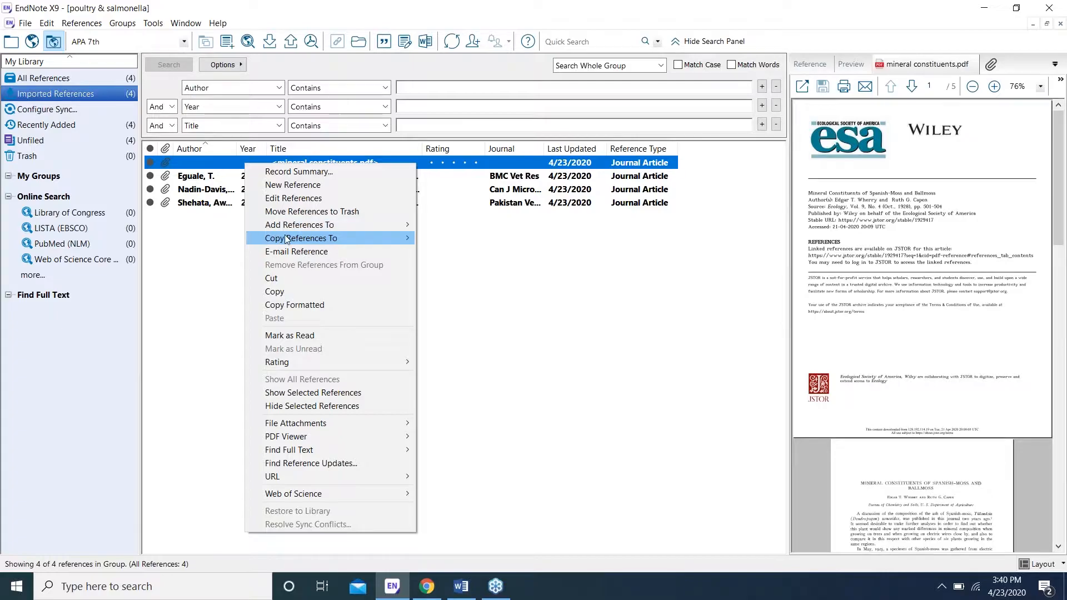
click(328, 214)
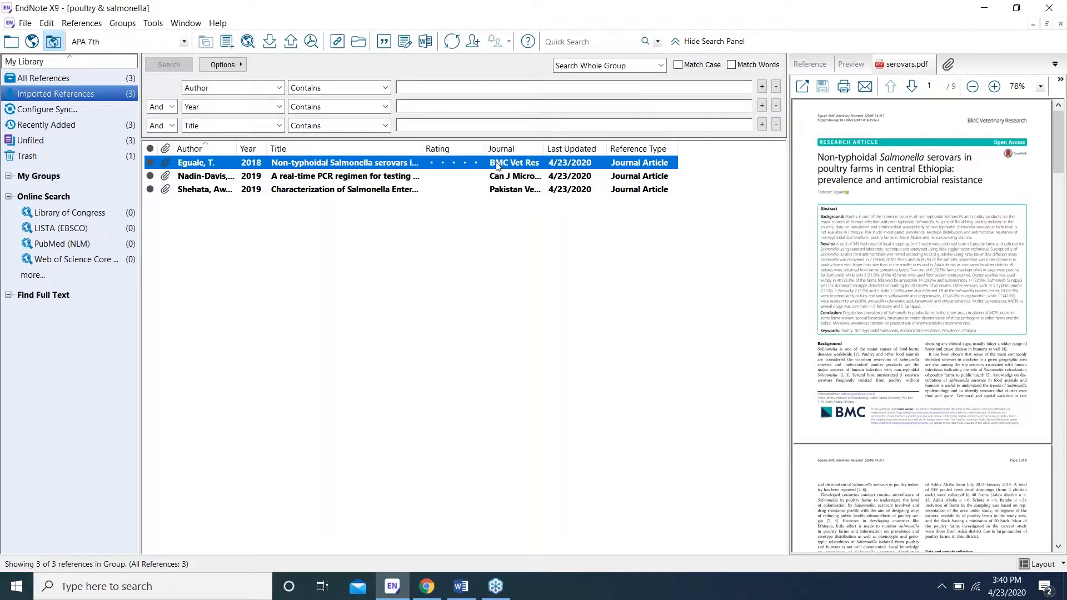
click(814, 67)
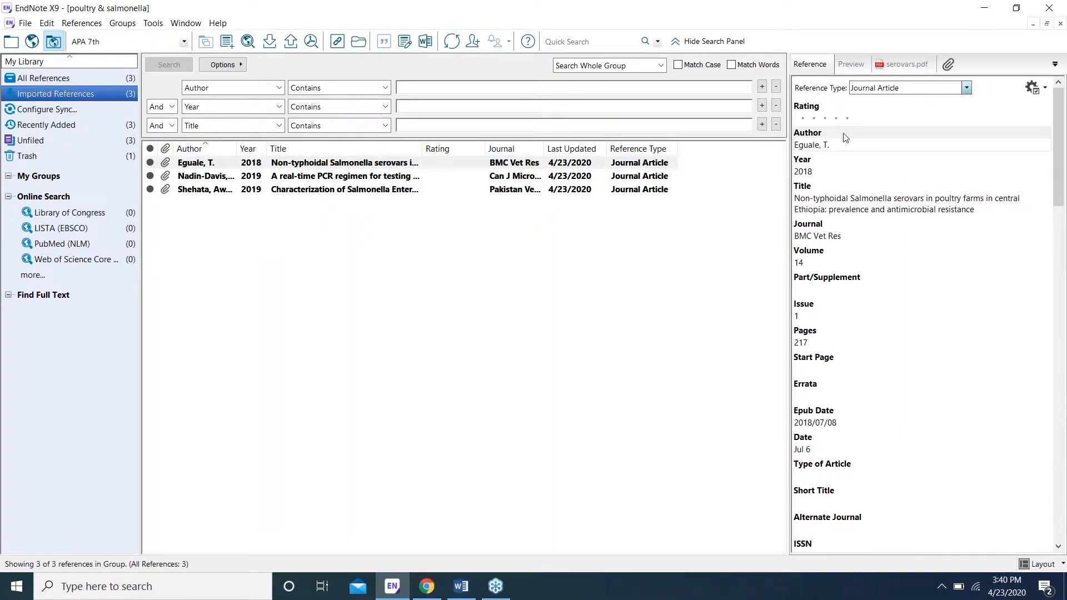
Step: Display the serovars.pdf attached to the Eguale 2018 reference
click(845, 139)
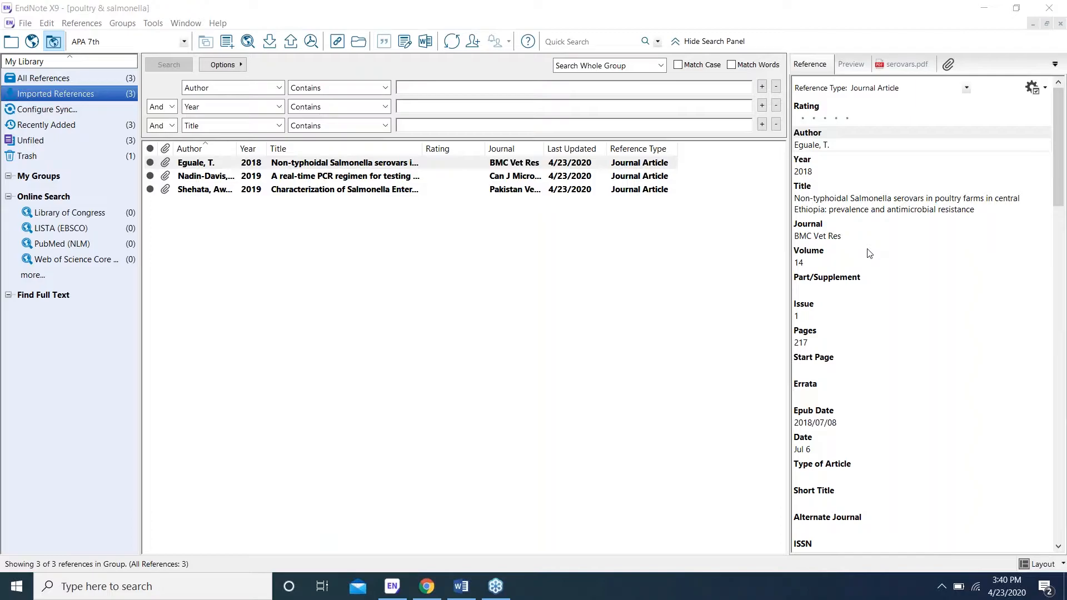
click(896, 66)
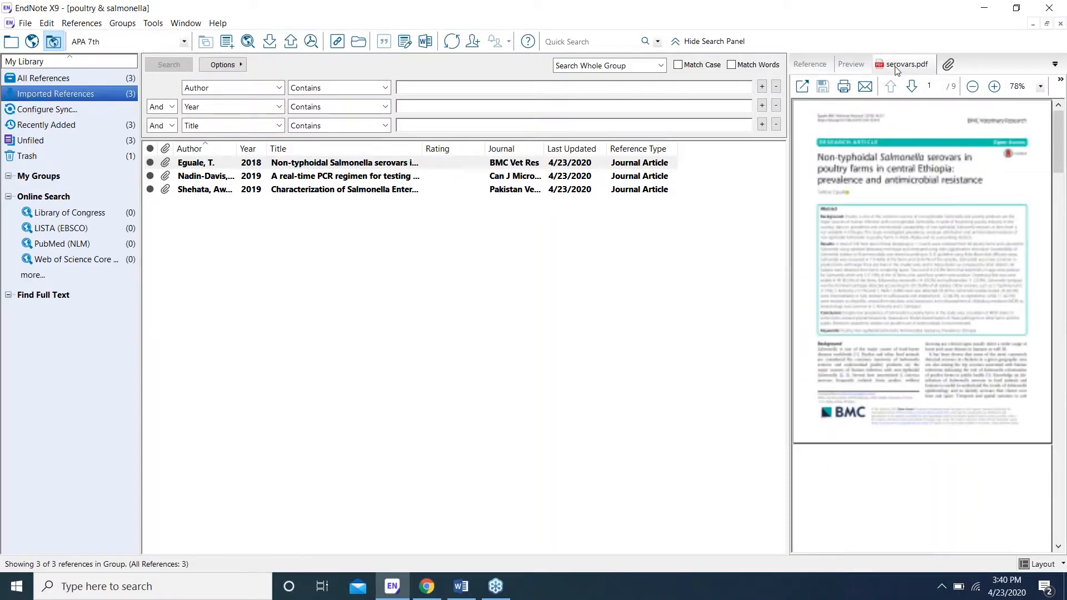
click(803, 88)
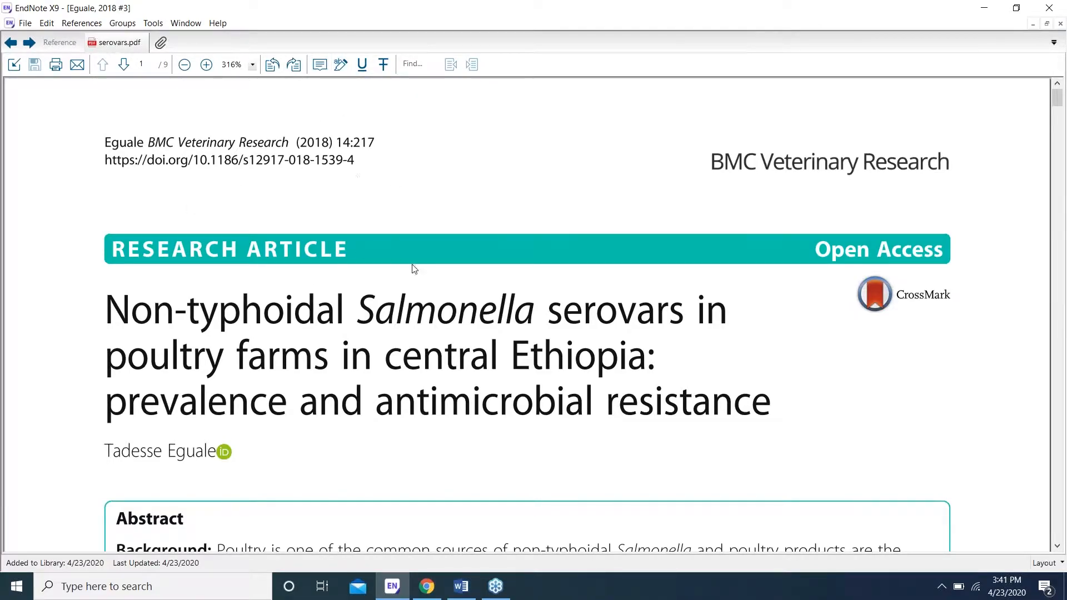
click(1059, 24)
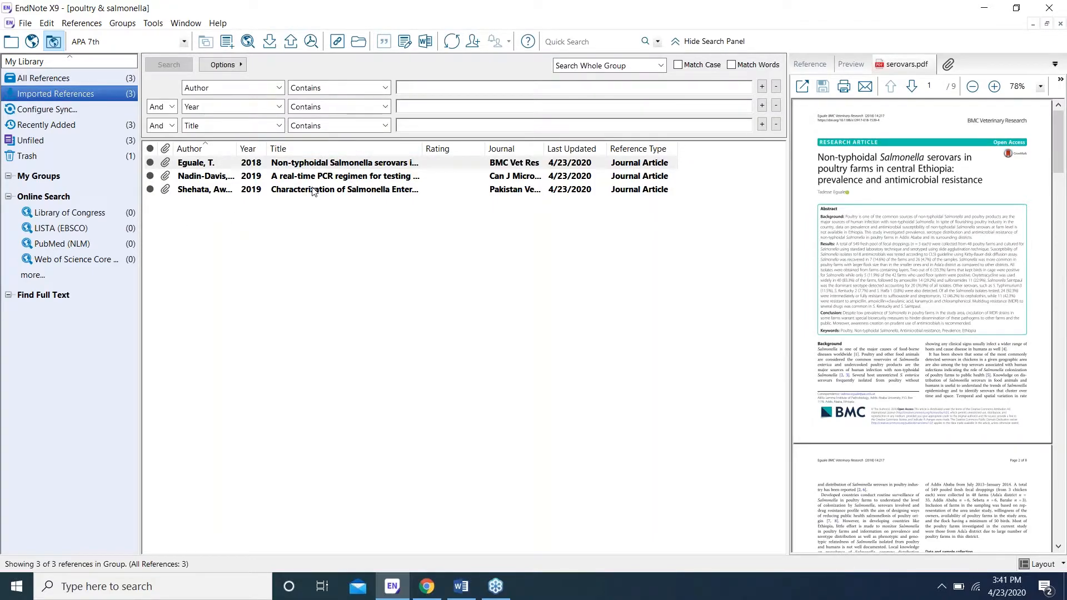
Step: Set up a PubMed (NLM) search for Title 'salmonella' and Title 'poultry'
click(56, 243)
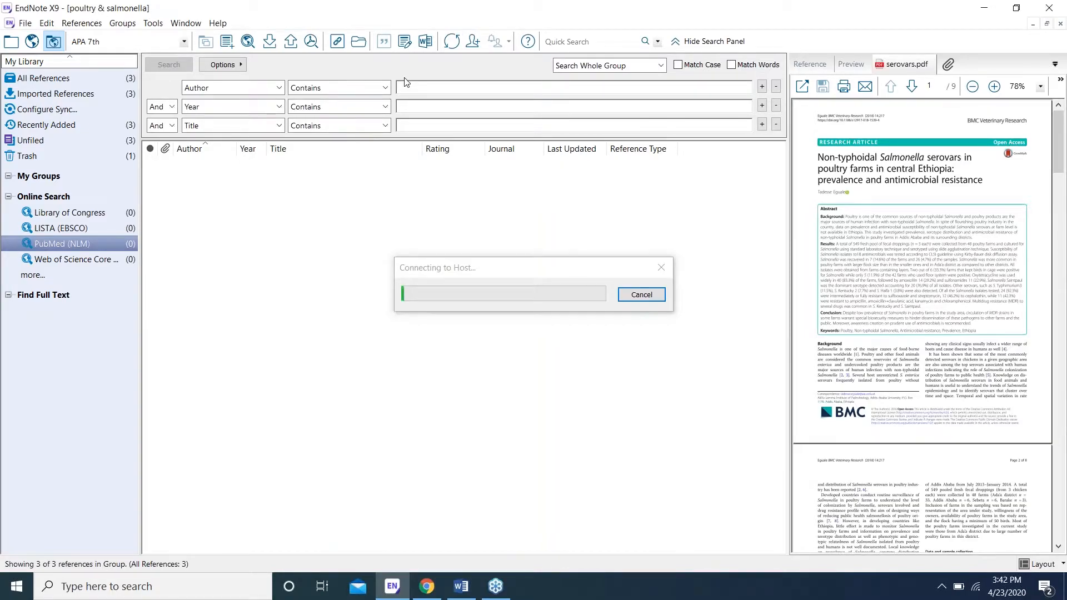
click(280, 91)
click(262, 115)
text(p)
key(BackSpace)
text(salmonella)
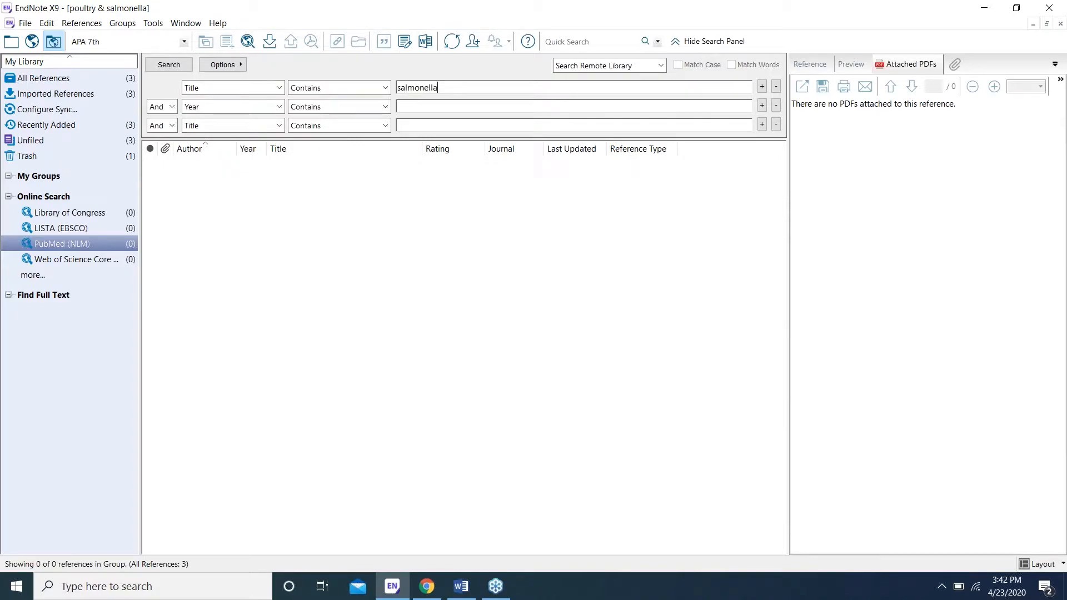
click(279, 106)
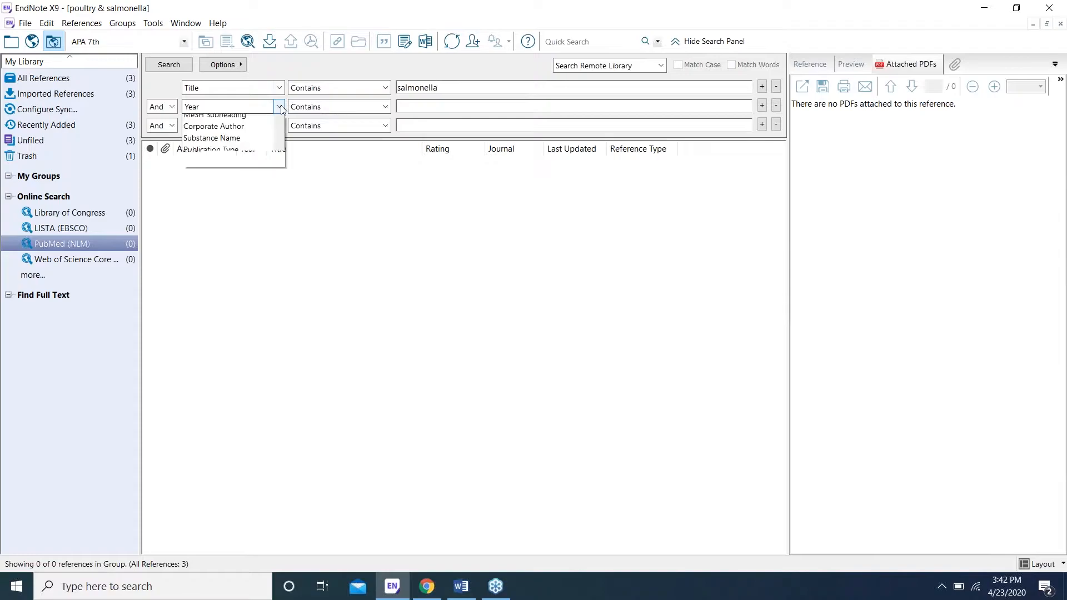
scroll(228, 167, up, 2)
click(222, 145)
click(434, 104)
text(poultry)
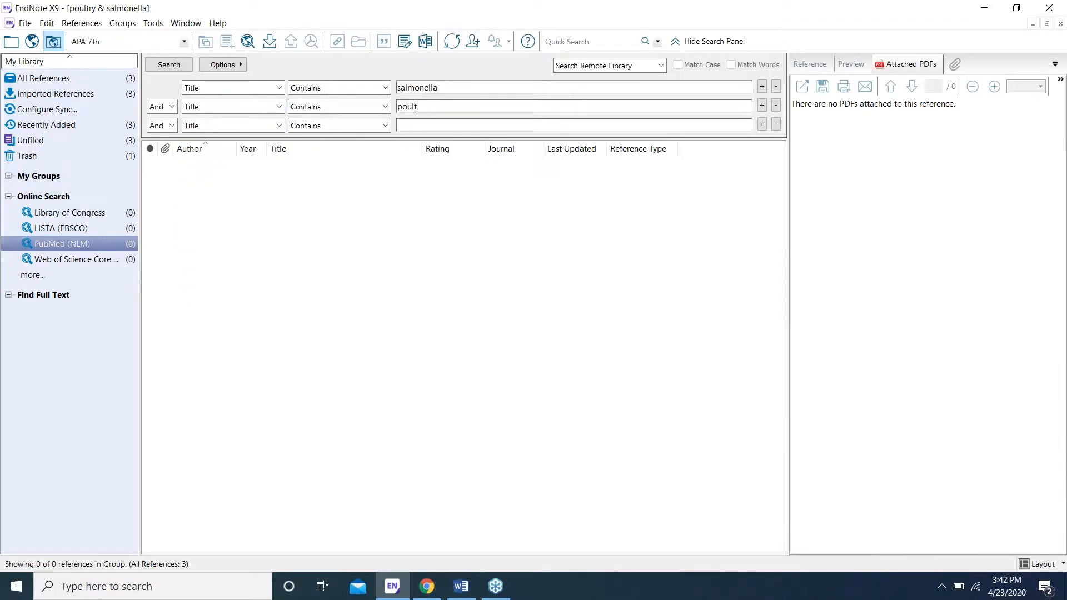
Step: Run the PubMed search (801 records) and adjust the upper retrieval limit
click(159, 64)
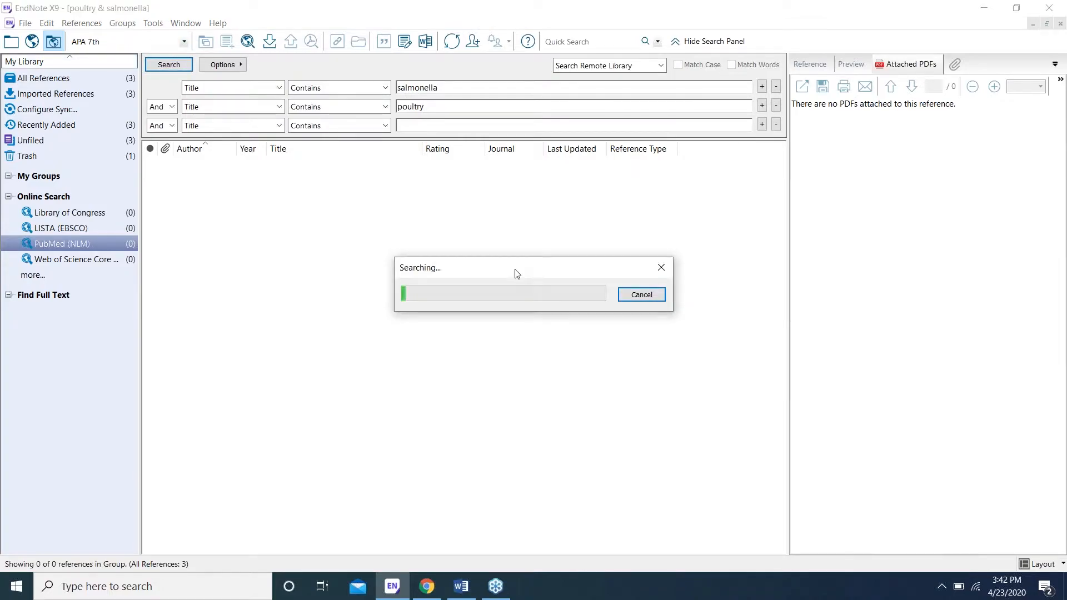
drag(542, 231, 492, 180)
double_click(583, 225)
text(15)
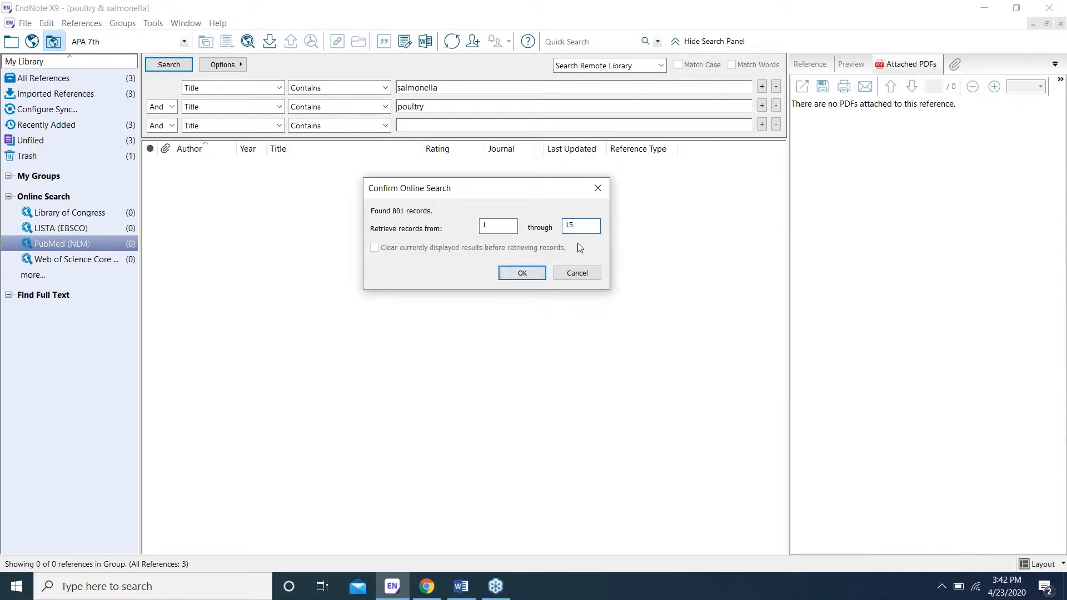
text(0)
Step: Retrieve the ten PubMed references and select all of them
click(522, 272)
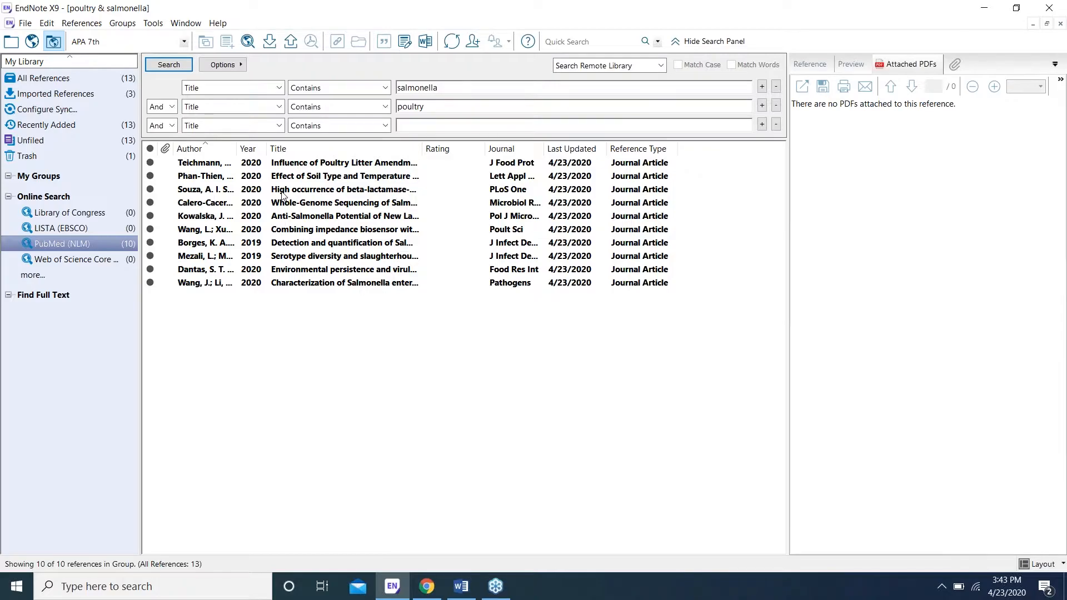
click(282, 195)
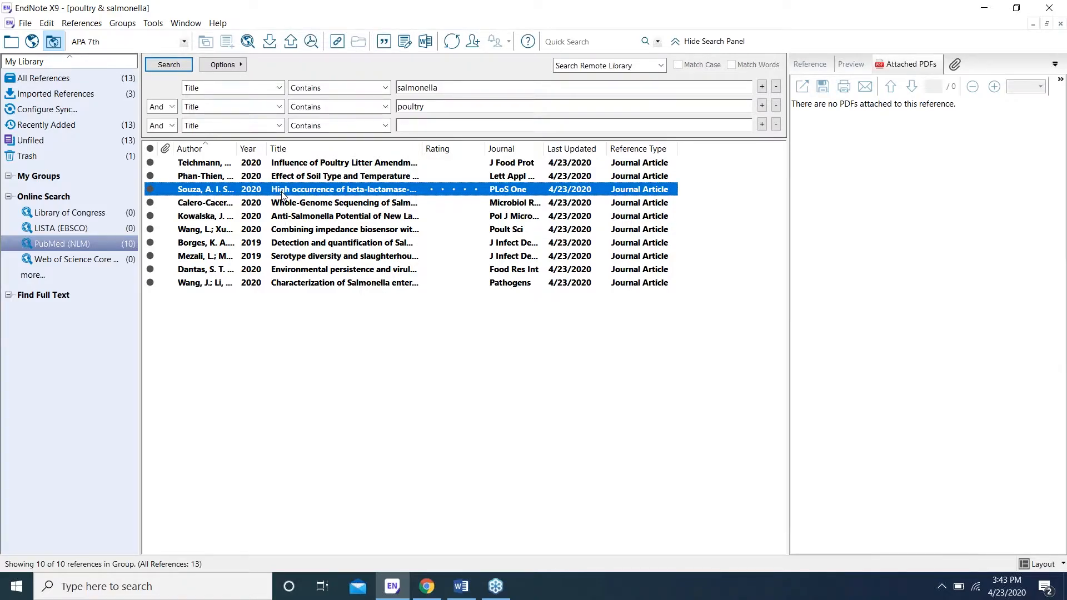
key(ctrl+a)
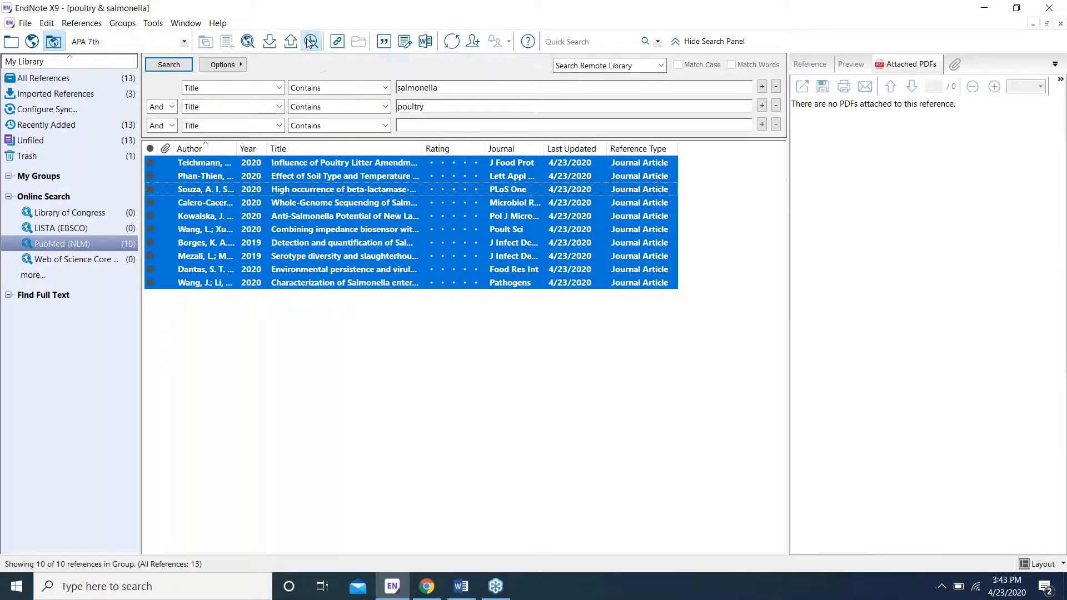
Step: Run Find Full Text on the ten selected PubMed references
click(310, 41)
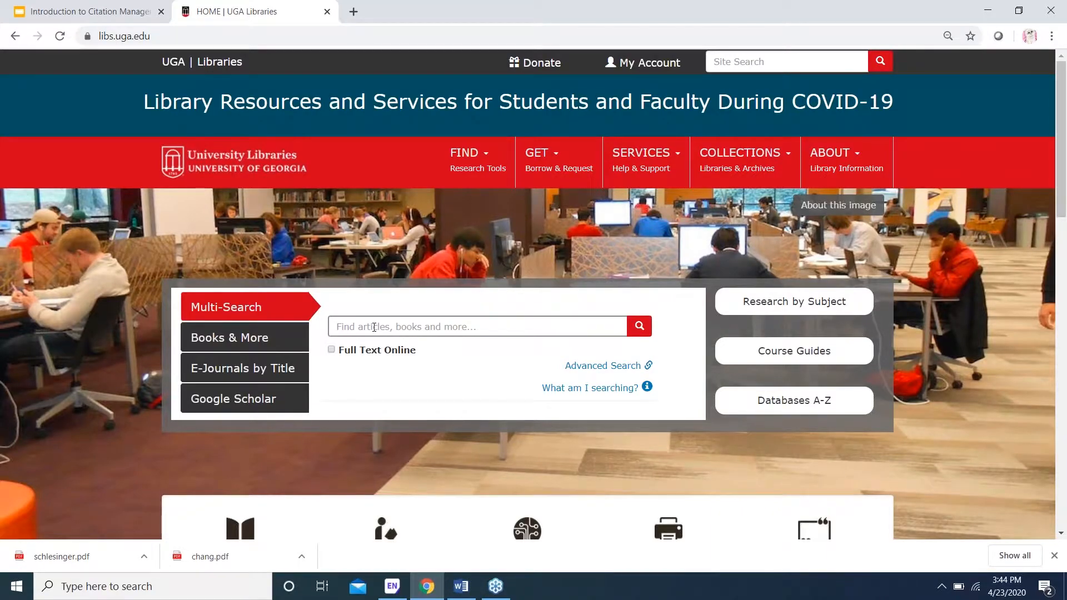
Step: Run a Google Scholar search for 'poultry AND salmonella' from the UGA Libraries site
click(251, 410)
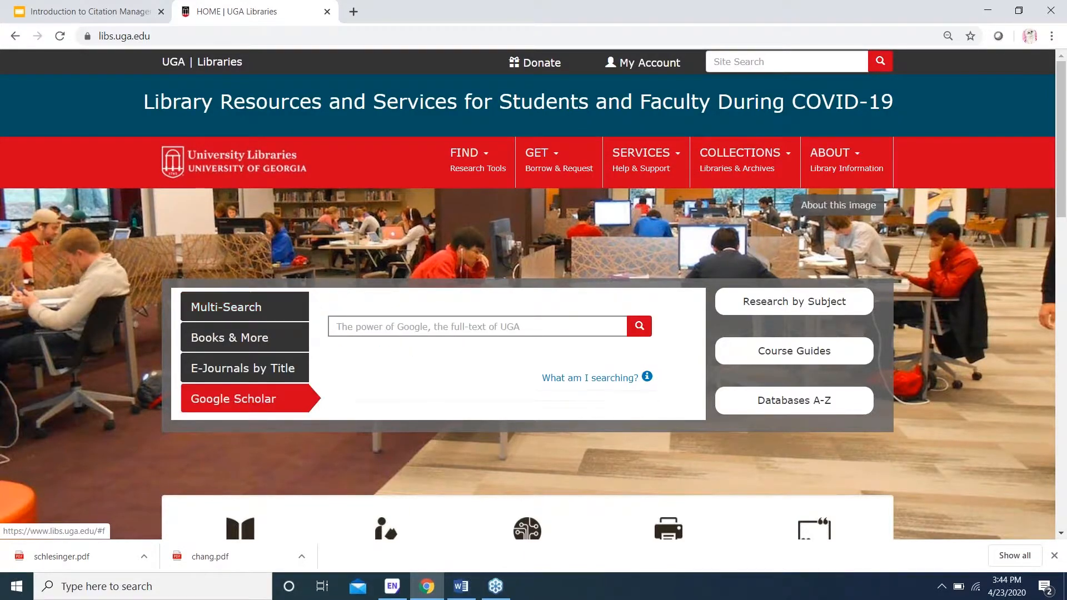
click(380, 331)
text(poultry )
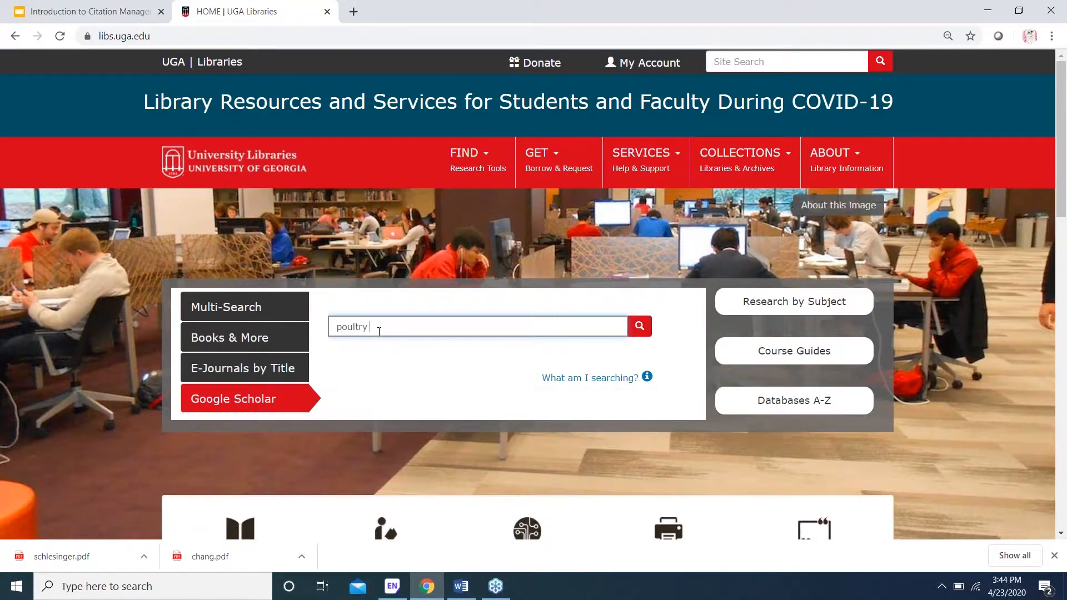
text(and)
key(BackSpace)
key(BackSpace)
key(BackSpace)
text(AND salmonella)
key(Return)
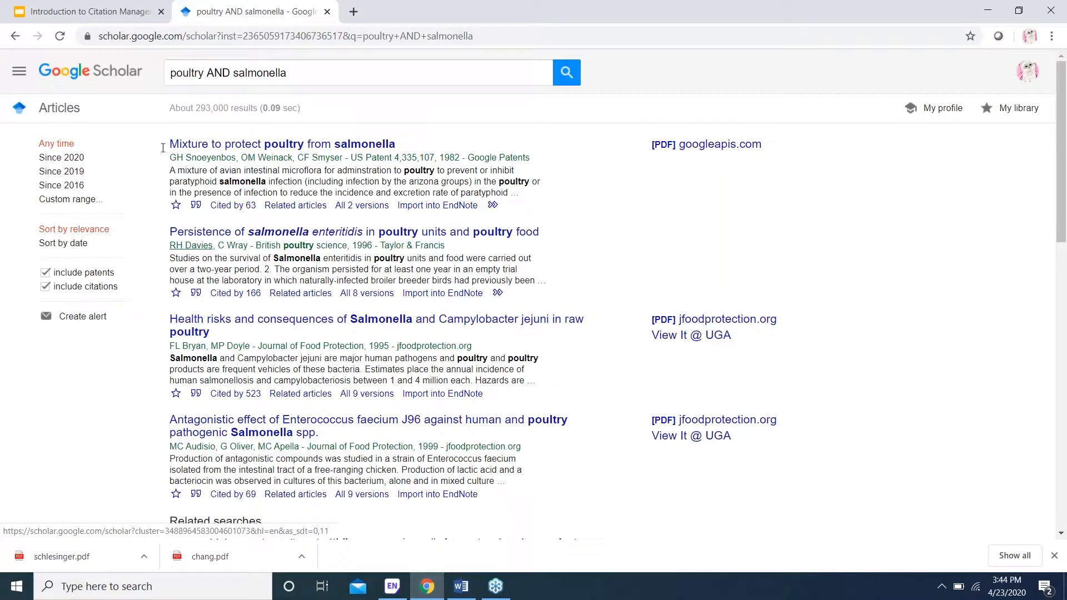
Step: Save EndNote as Google Scholar's bibliography manager, then return to the EndNote X9 library
click(19, 72)
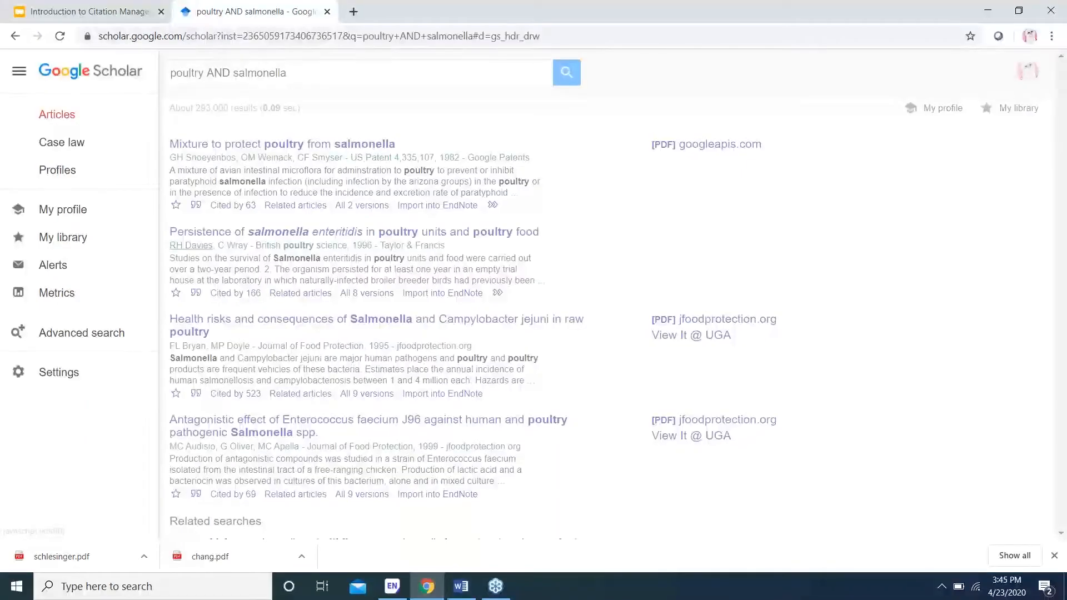
click(58, 371)
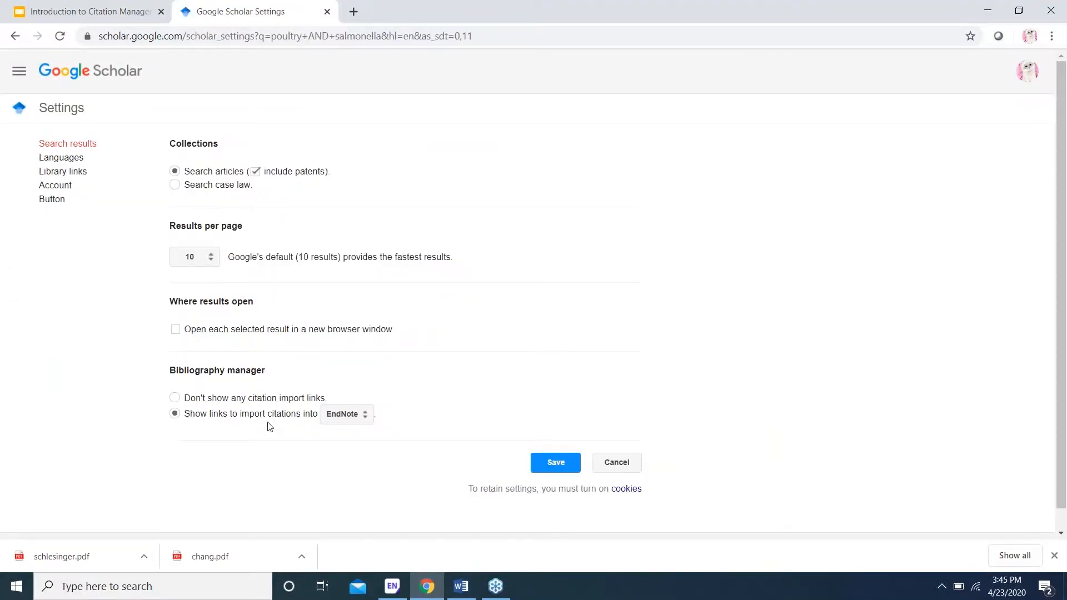
click(367, 423)
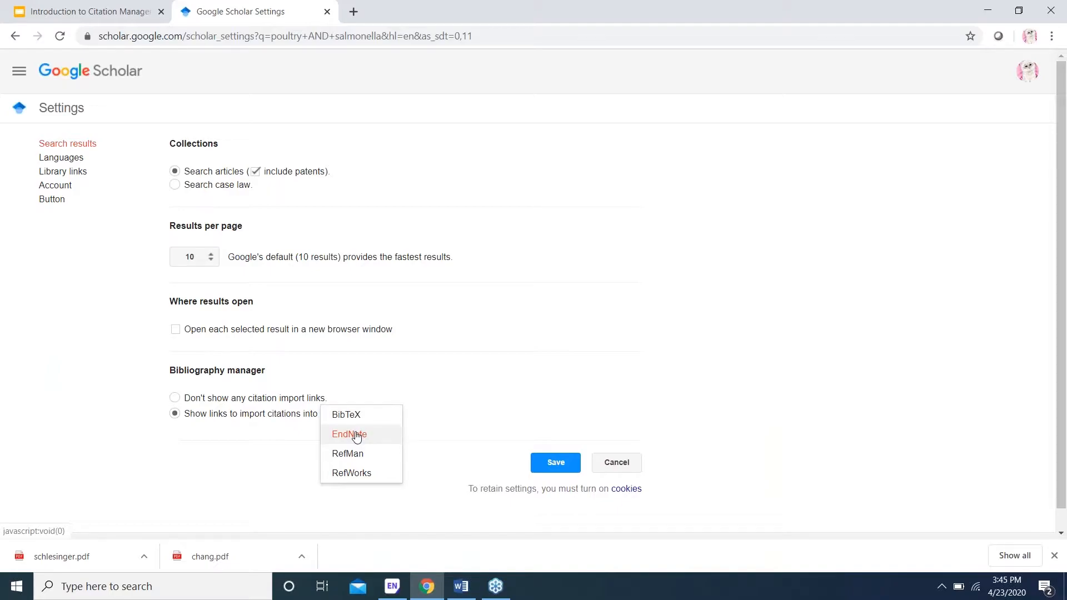
click(357, 436)
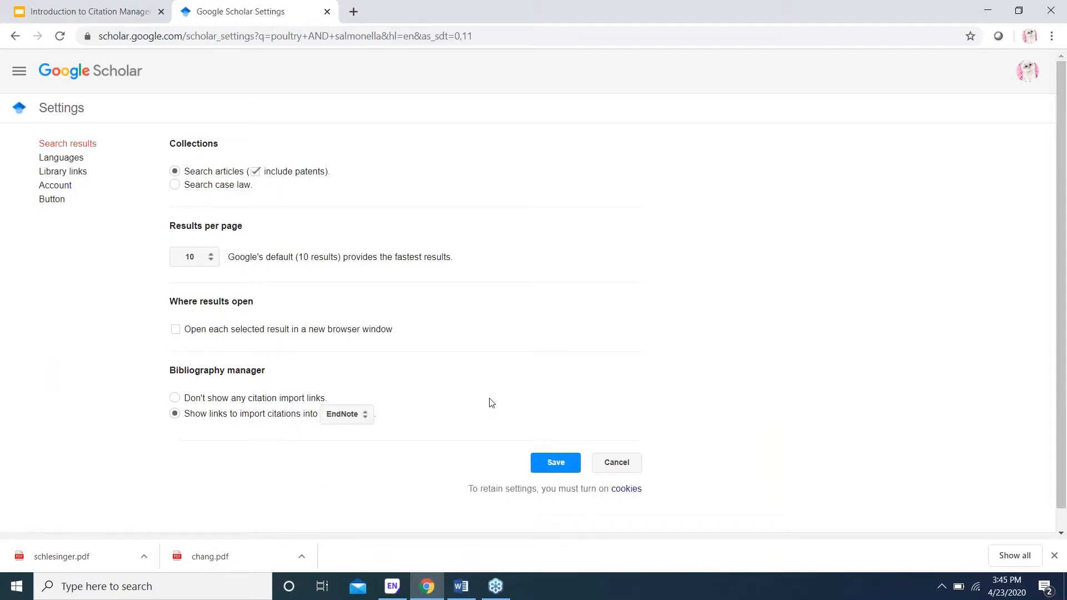
scroll(491, 403, down, 1)
scroll(492, 403, down, 1)
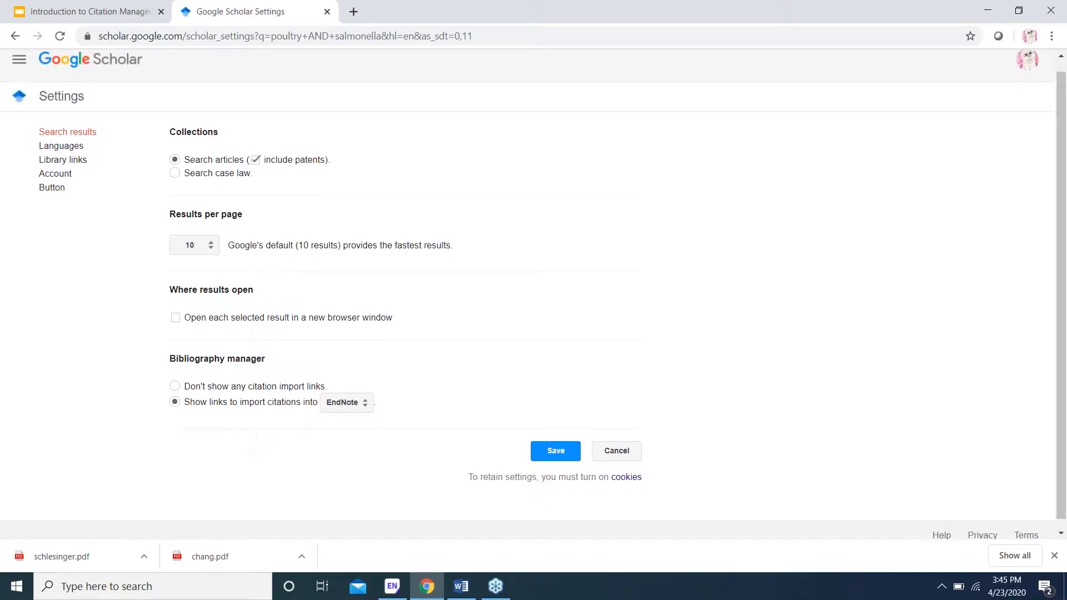
click(555, 450)
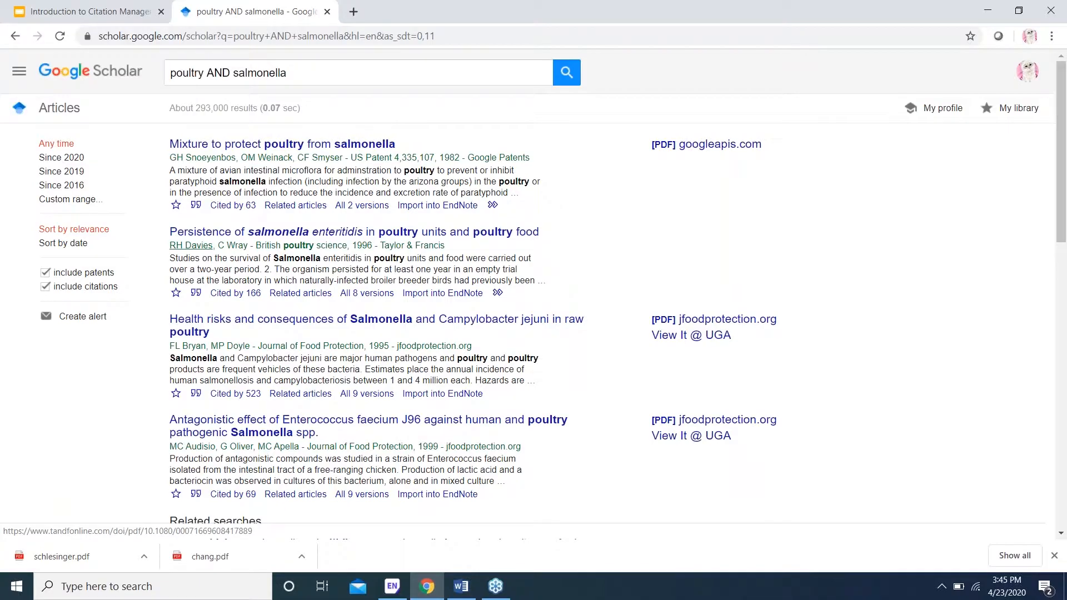
click(392, 588)
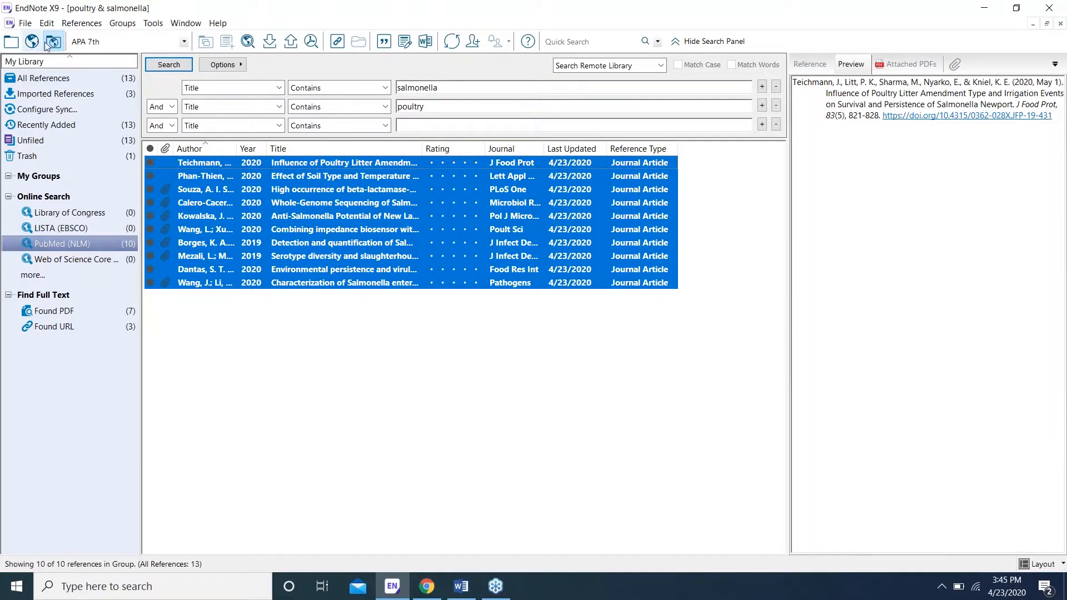
Step: Show All References to list all 13 poultry and salmonella articles
click(54, 79)
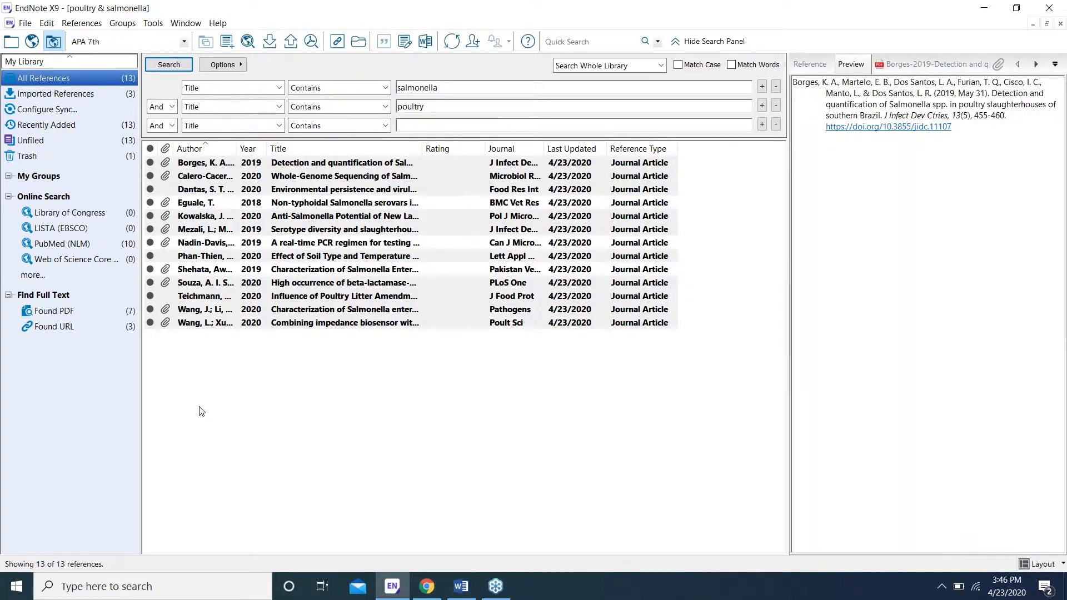
click(82, 25)
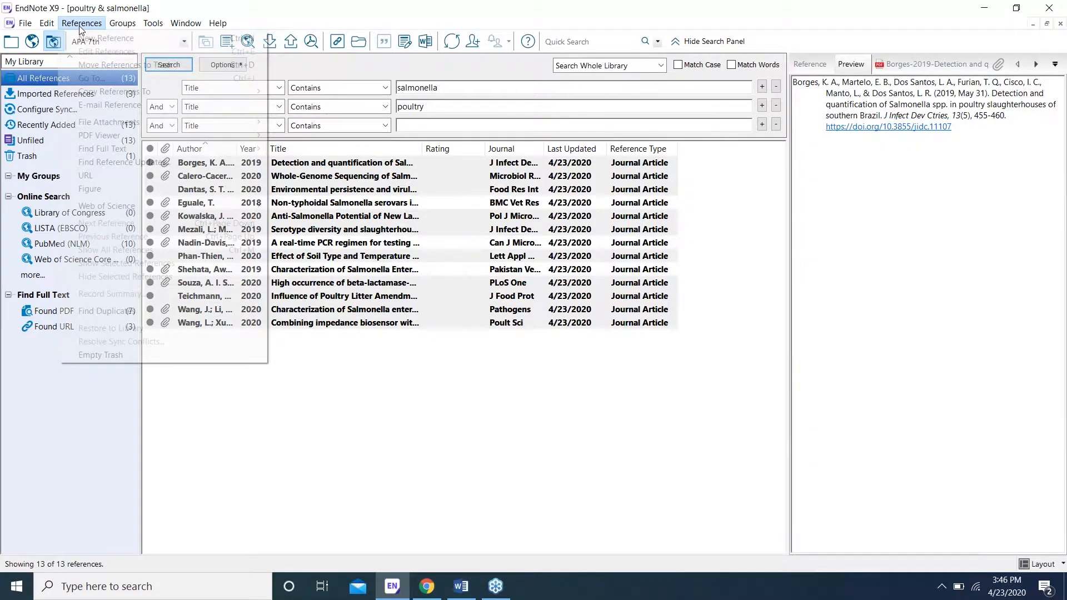
click(298, 419)
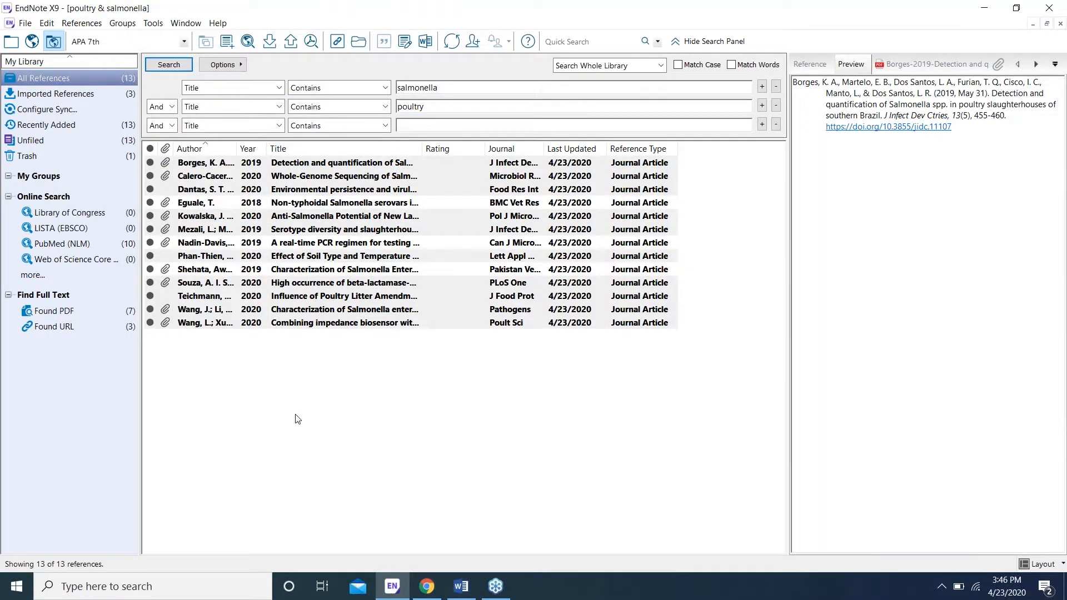
key(ctrl+n)
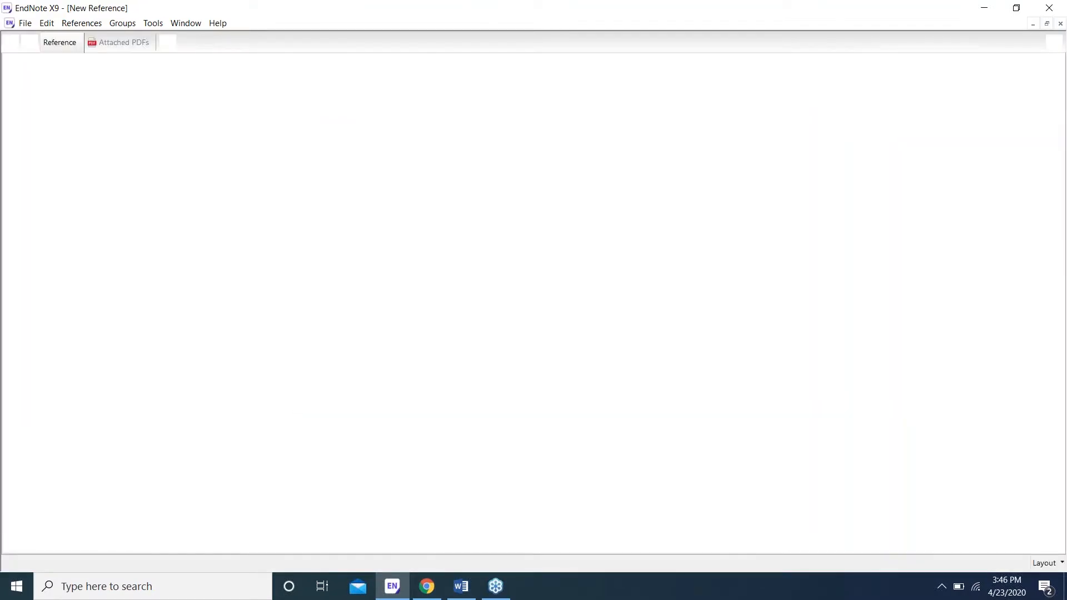
click(179, 89)
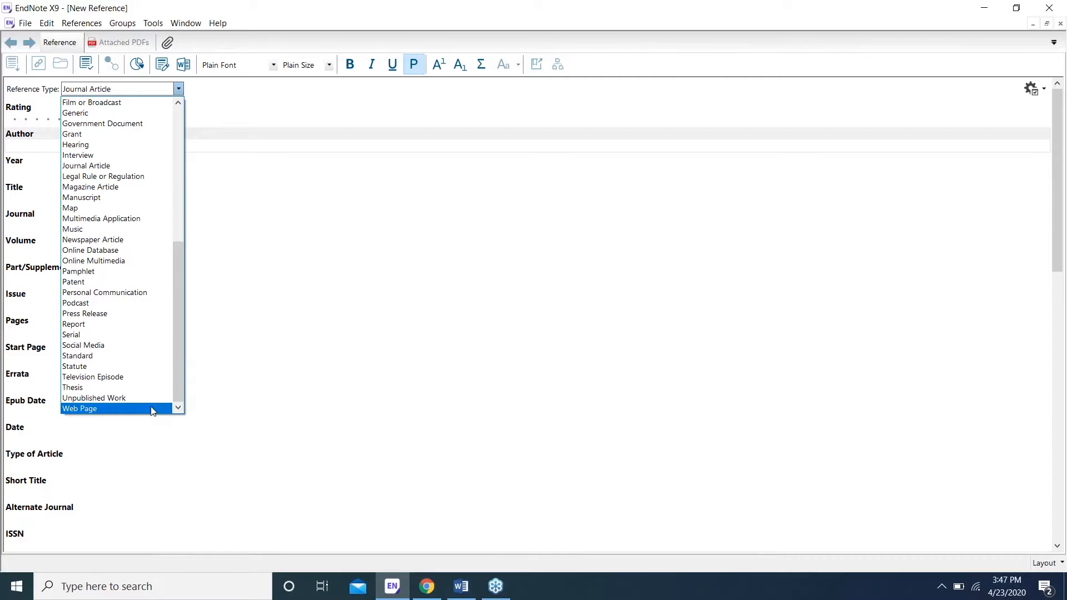
click(134, 409)
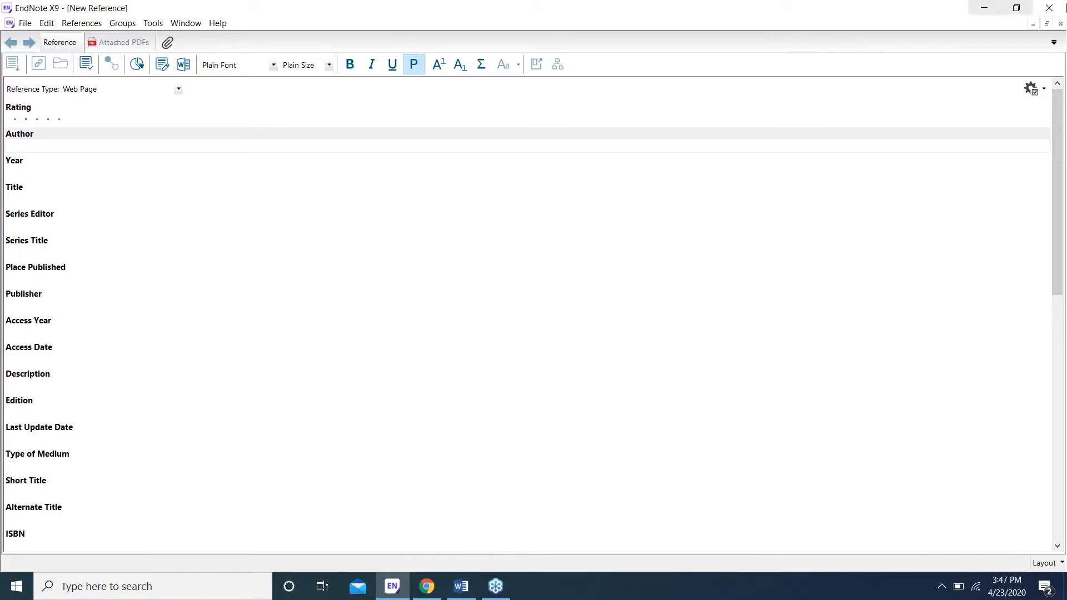
click(1059, 25)
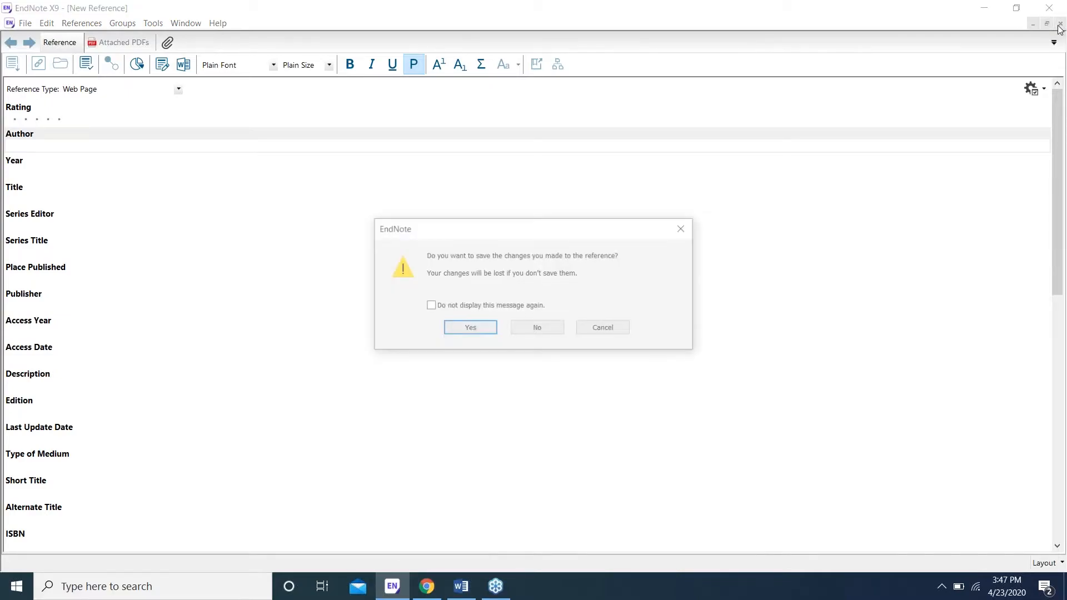
click(551, 328)
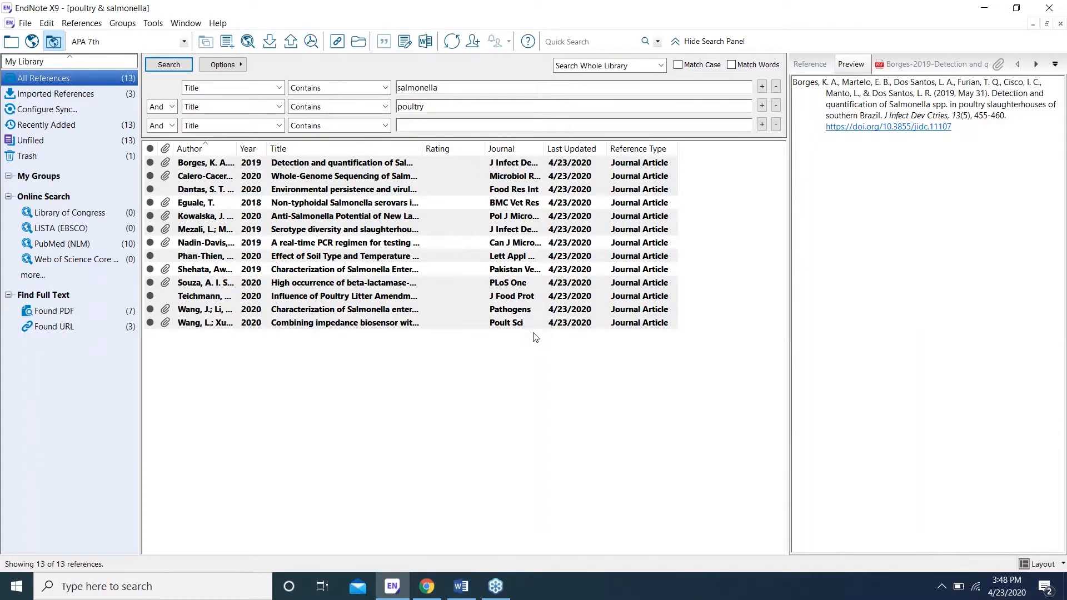
click(296, 383)
key(ctrl+a)
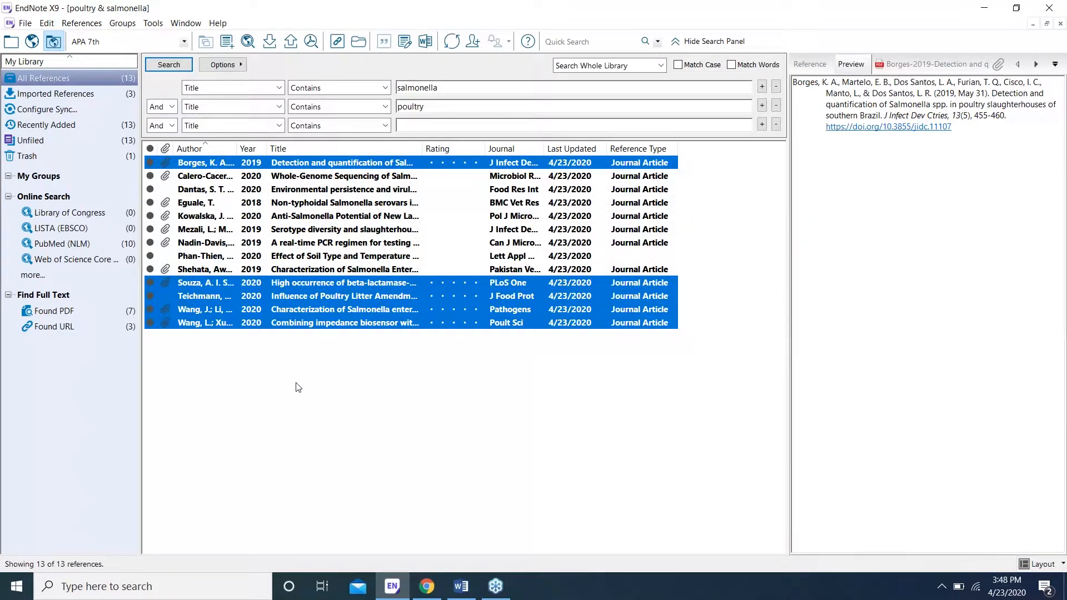
click(296, 383)
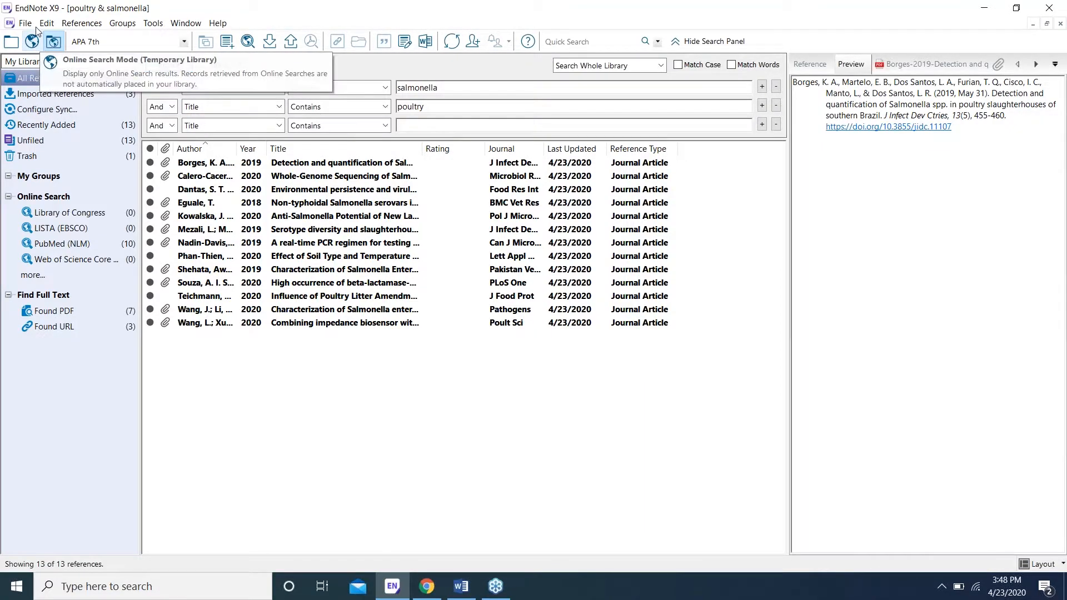
click(53, 25)
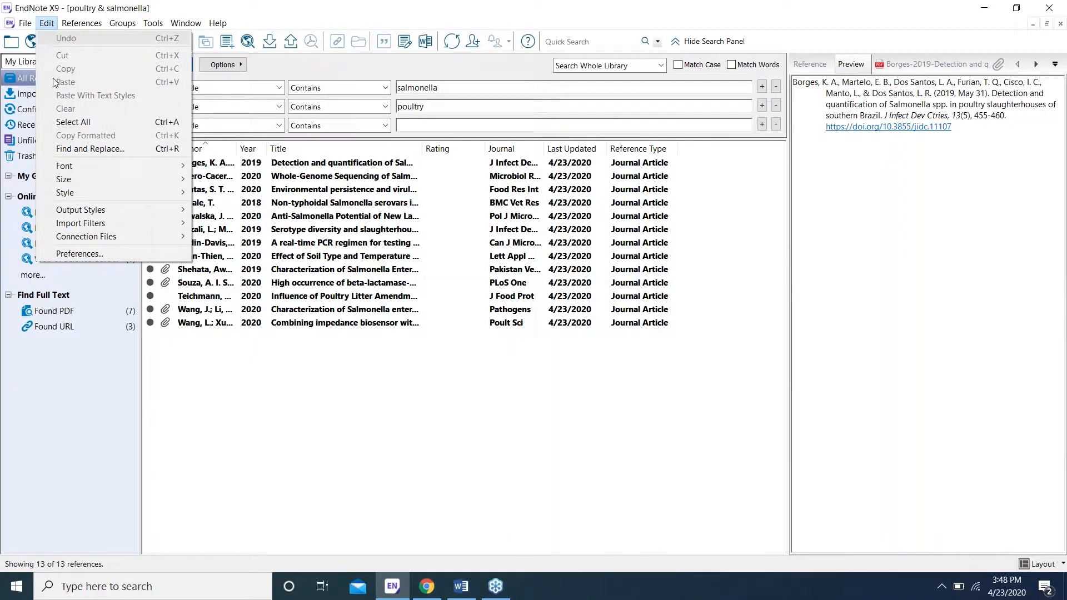
click(54, 255)
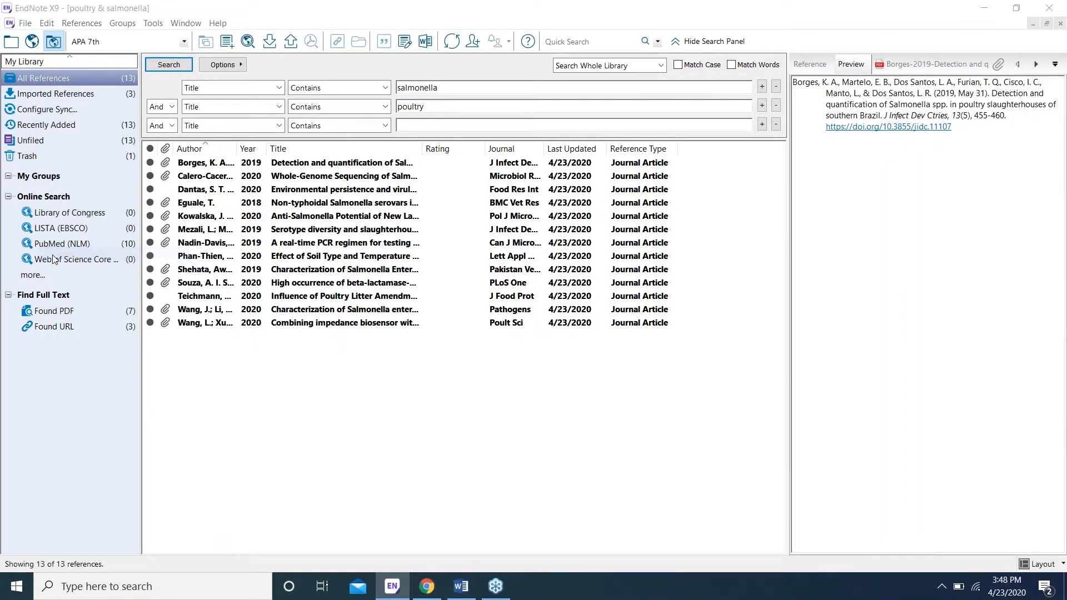
click(352, 300)
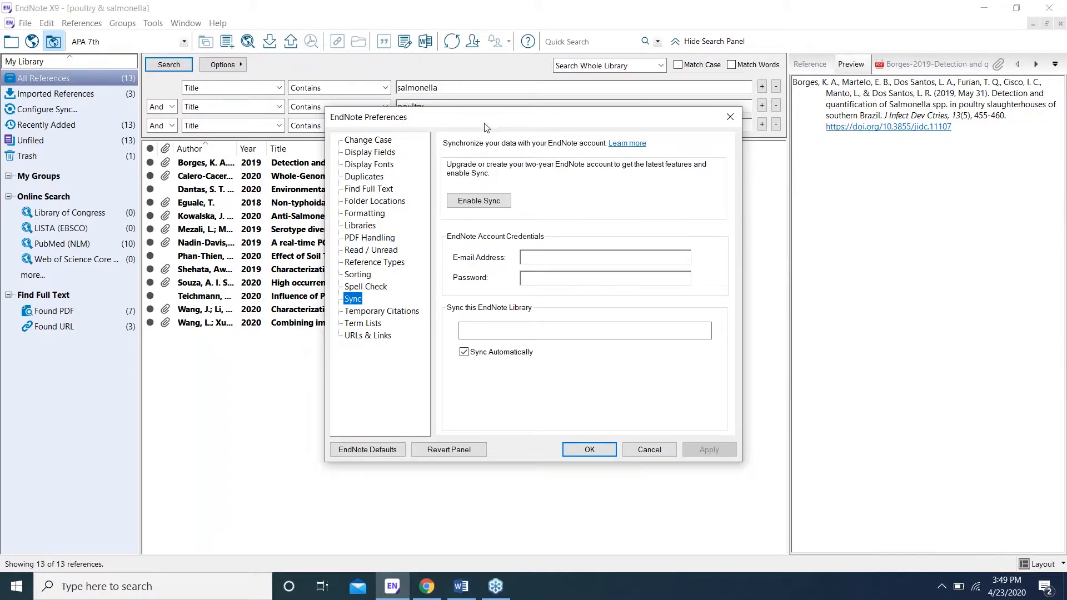
click(730, 120)
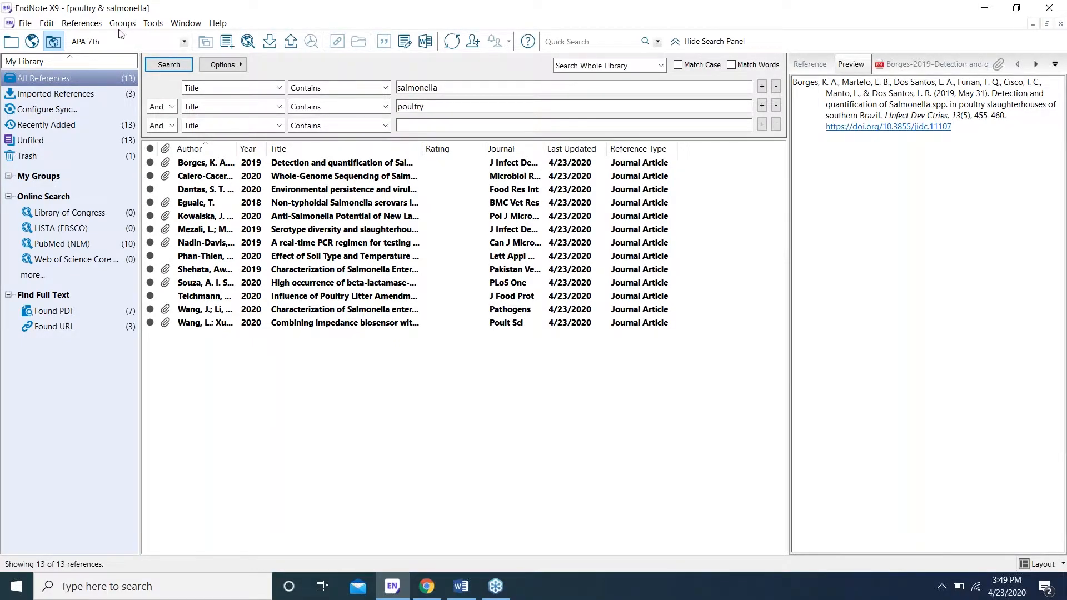
Step: Switch the output style to Annotated and preview the Borges 2019 reference with its abstract
click(184, 42)
key(Up)
key(Return)
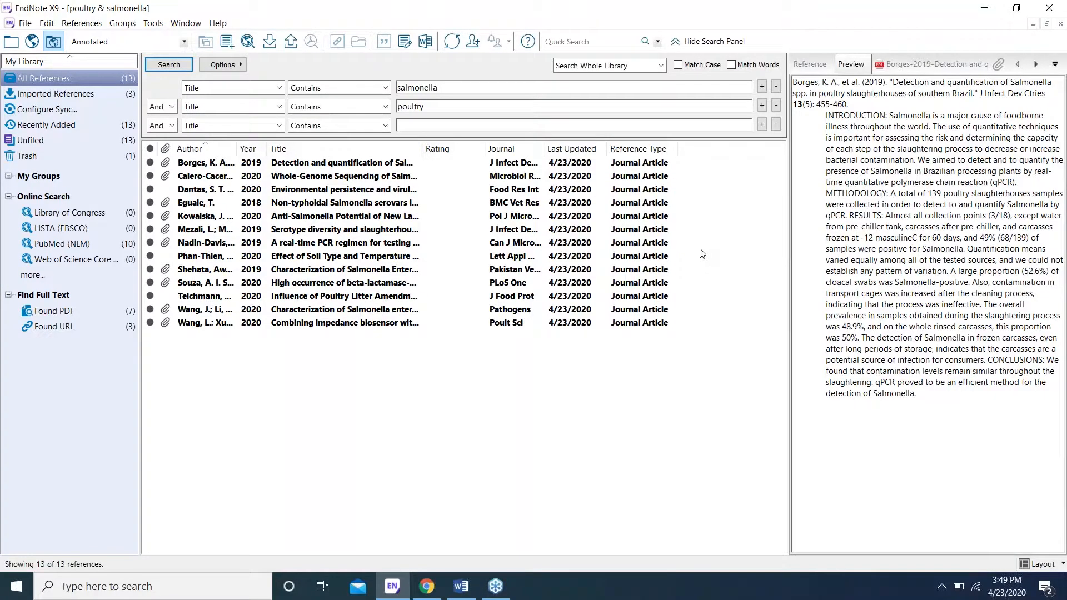
click(331, 164)
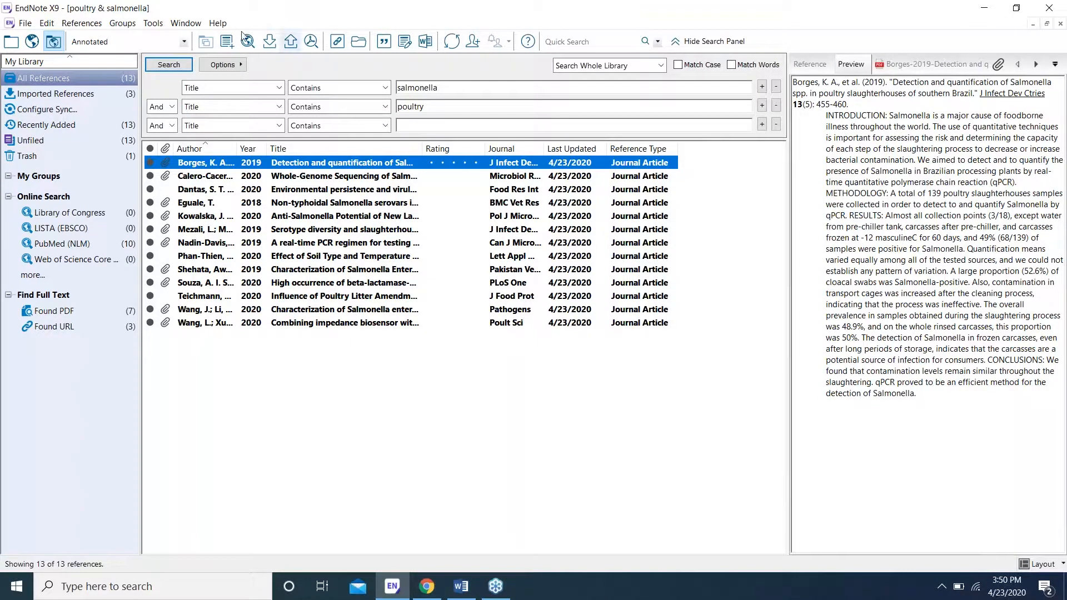
click(186, 43)
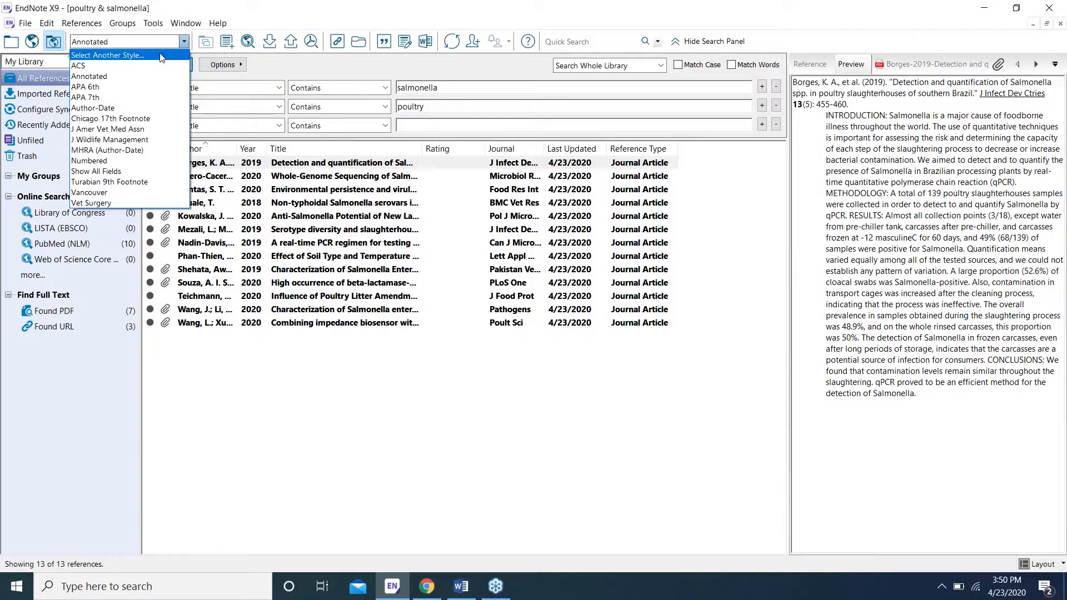
click(161, 55)
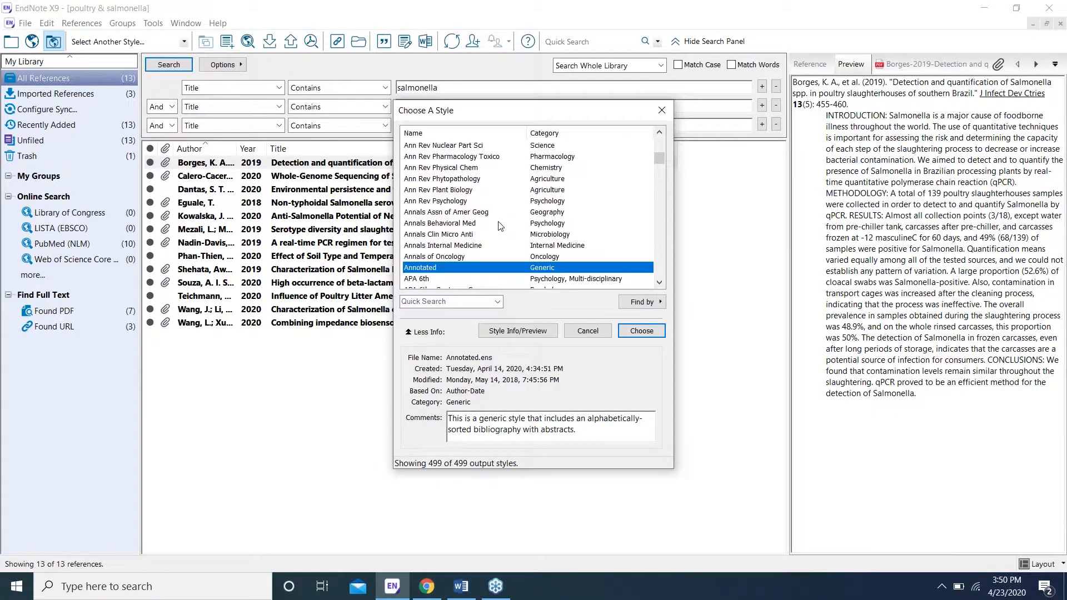
scroll(501, 225, down, 1)
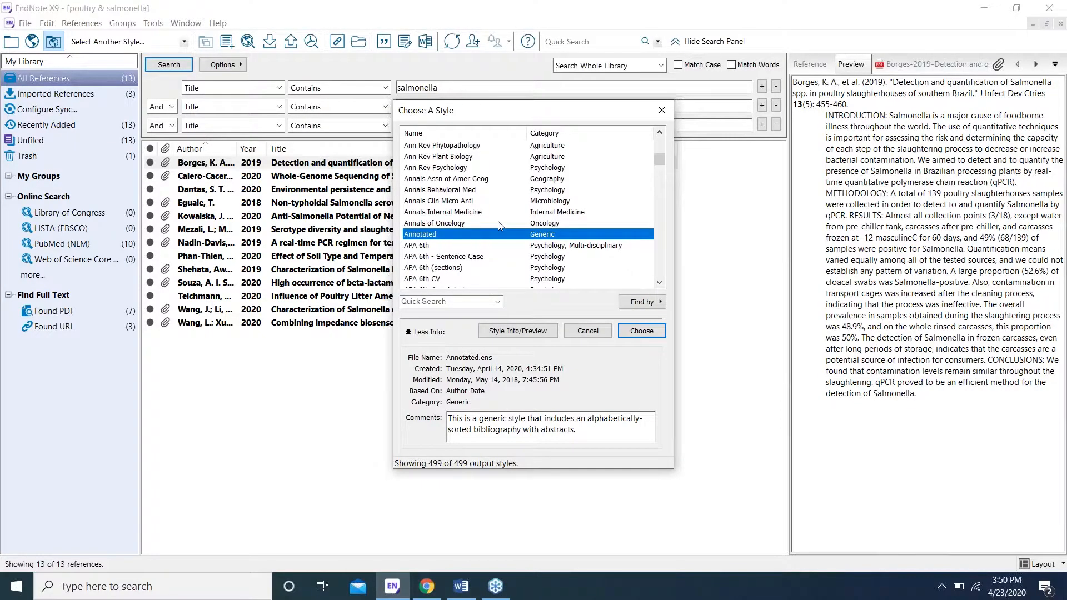
scroll(501, 226, down, 1)
scroll(501, 226, down, 1)
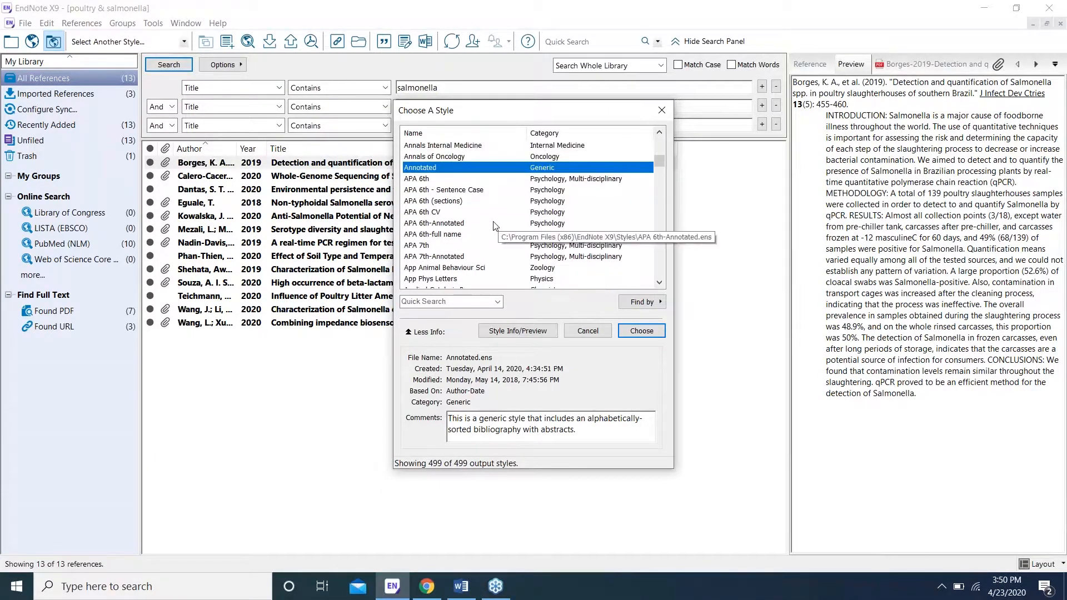
click(427, 246)
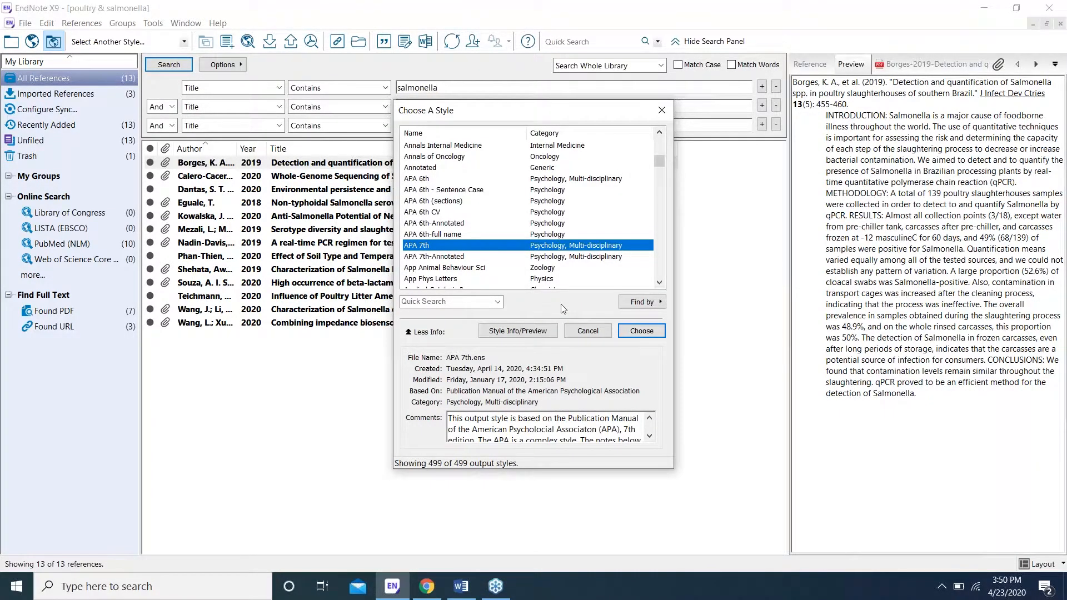
click(646, 333)
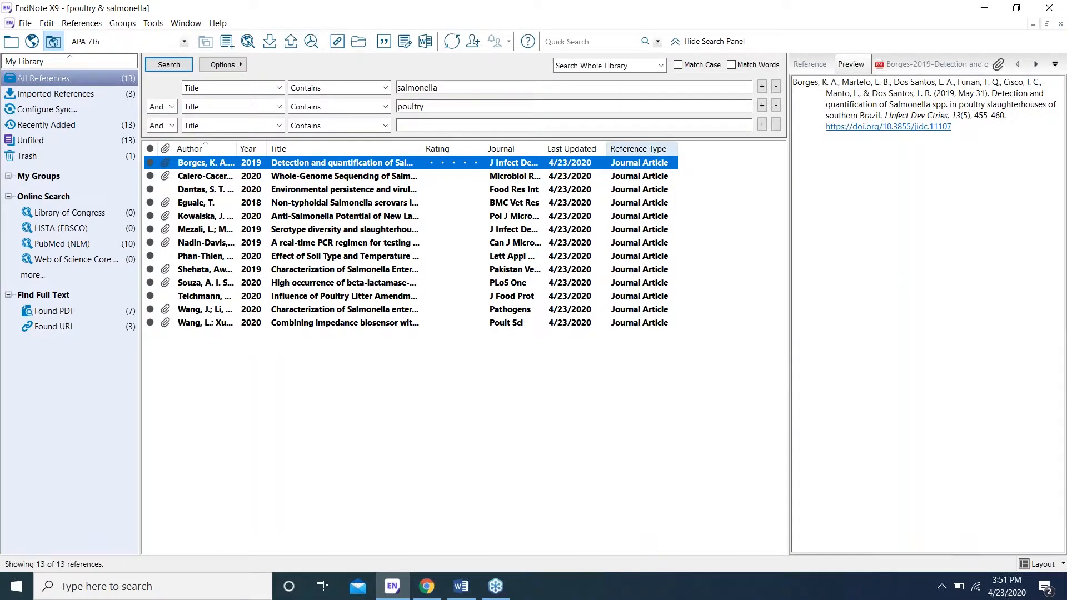
click(575, 178)
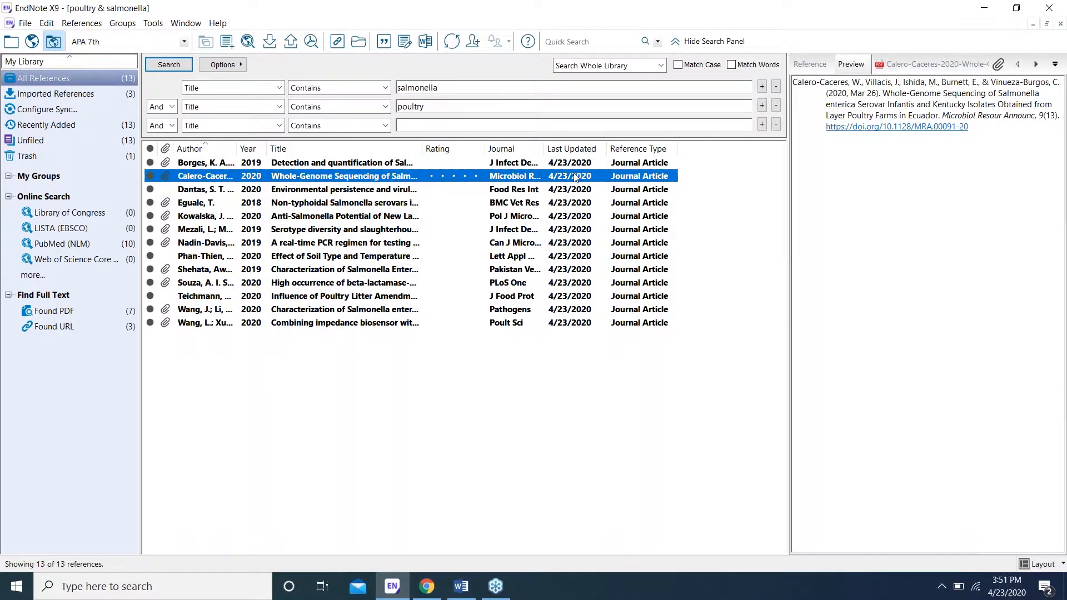
key(Down)
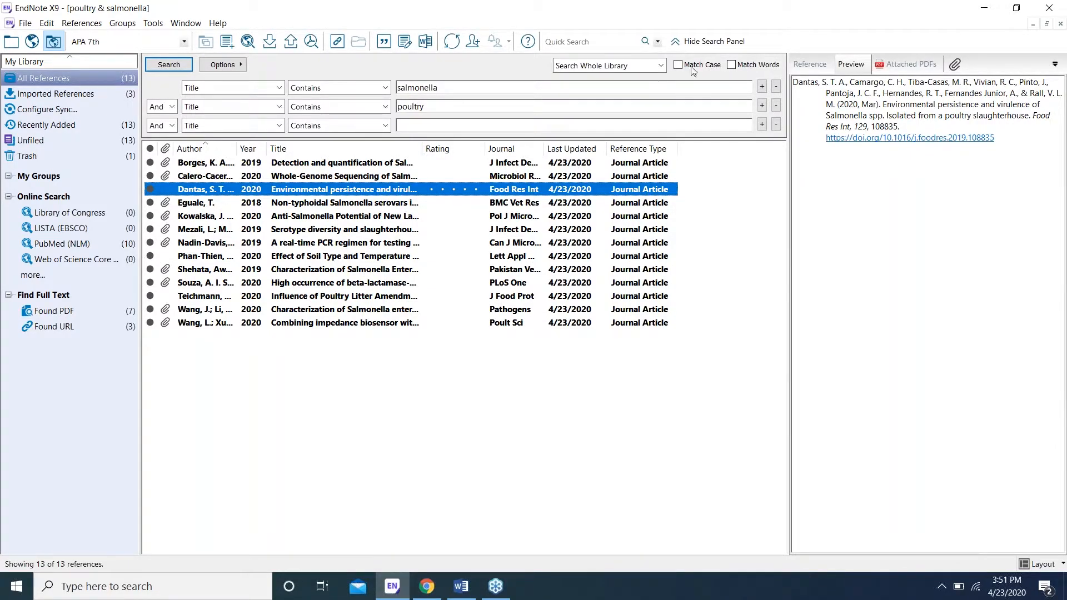
click(807, 62)
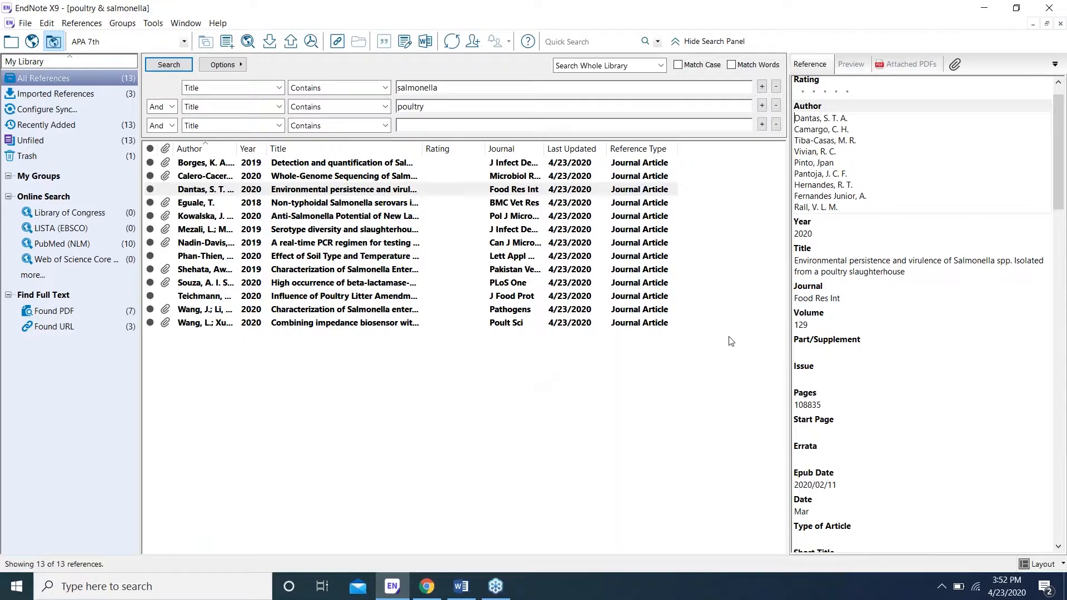
click(845, 63)
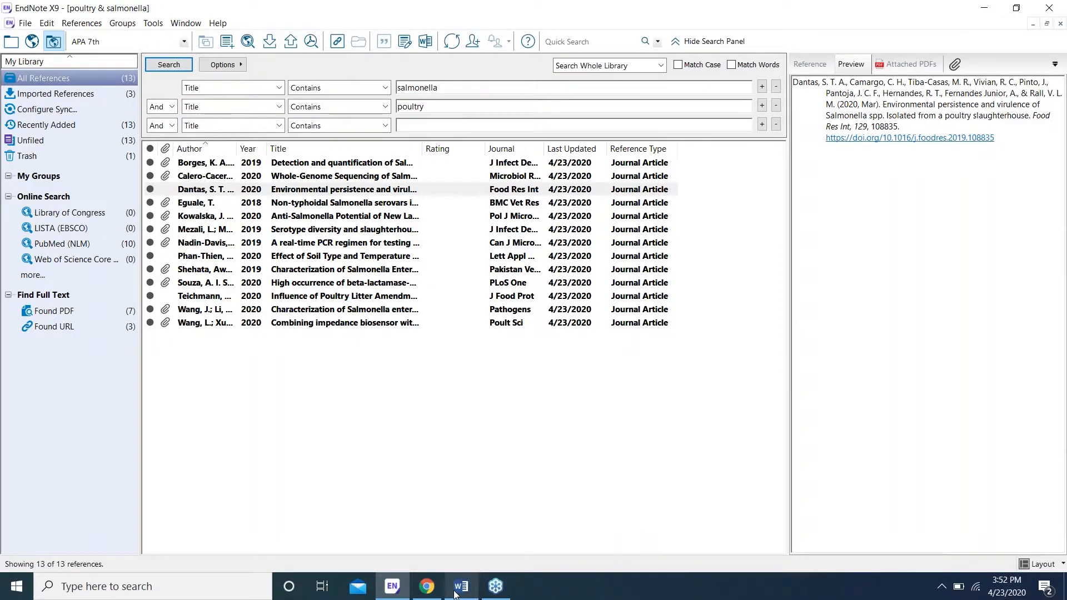
mouse_move(455, 594)
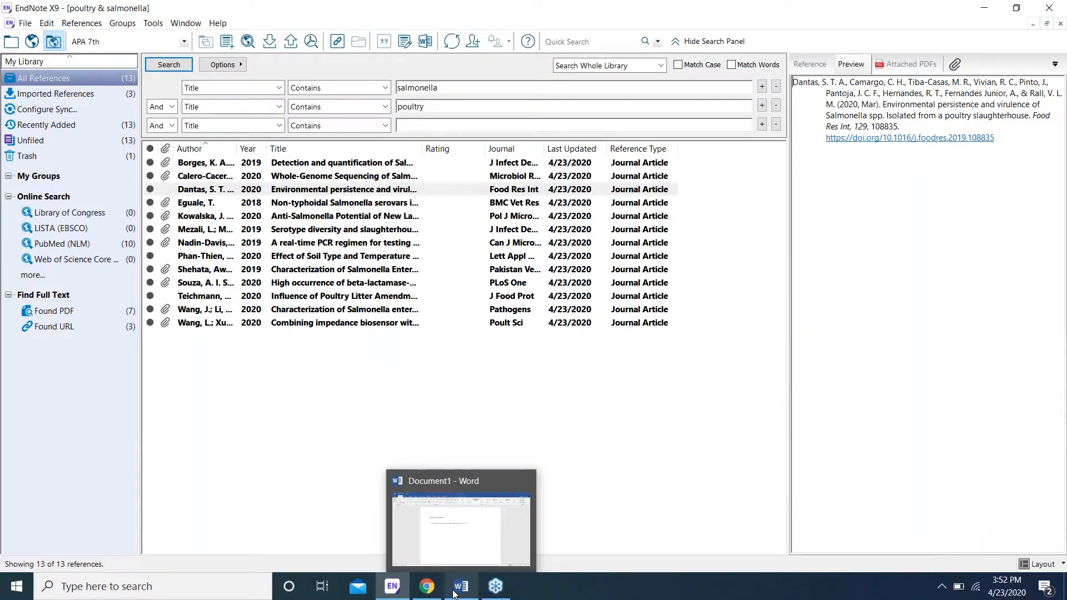
Step: In the Word paper, change the EndNote X9 citation style from ACS to APA 7th
click(454, 594)
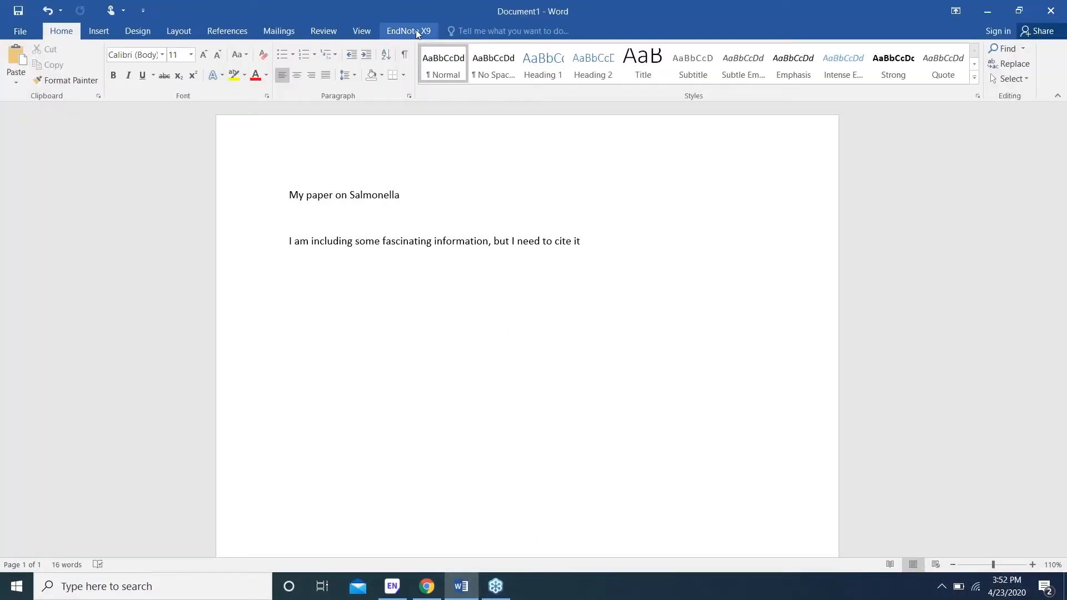
click(415, 31)
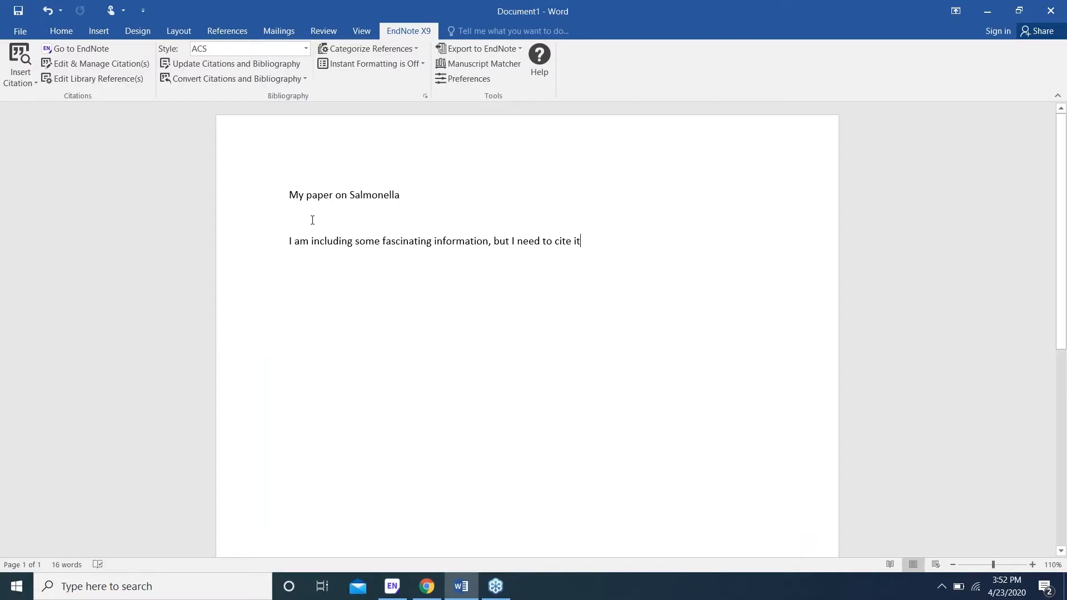
click(305, 52)
click(290, 118)
Step: Cite Borges et al., 2019 from a 'salmonella' search and type 'Continuing and I need to cite'
click(21, 61)
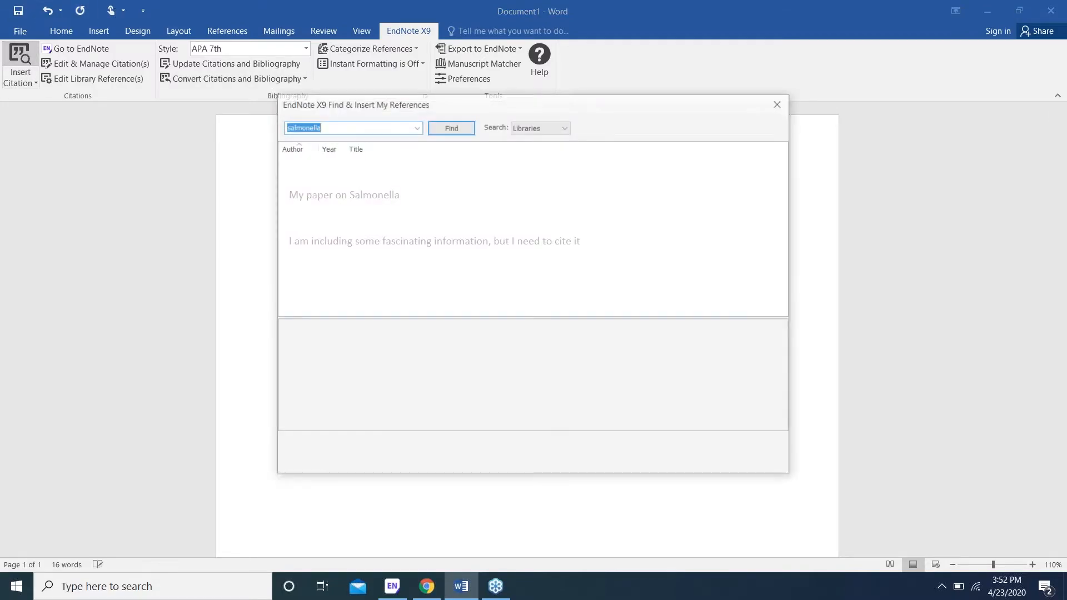
click(451, 127)
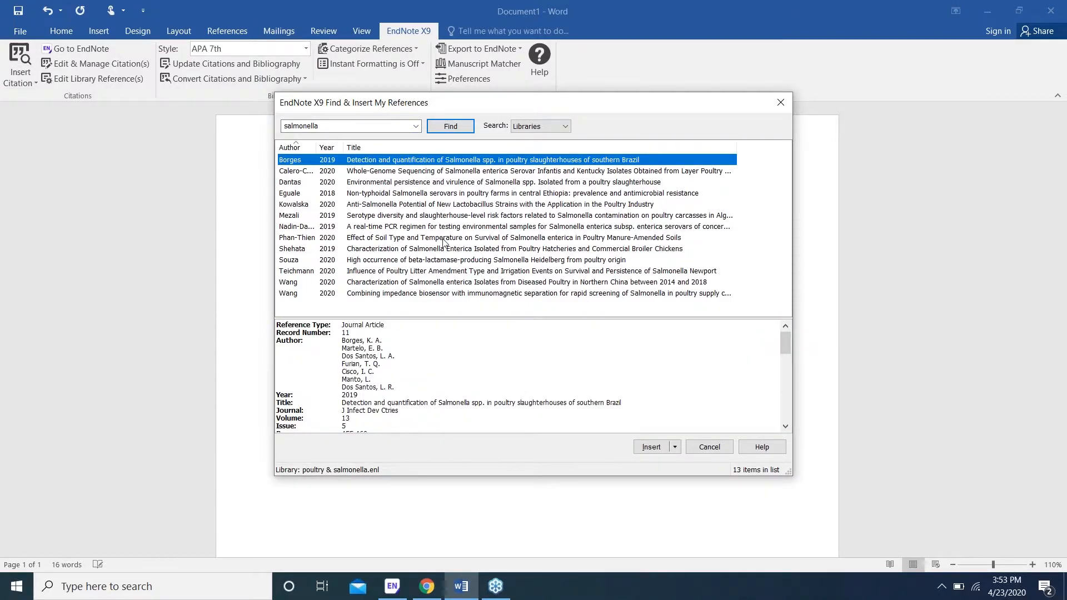
click(645, 449)
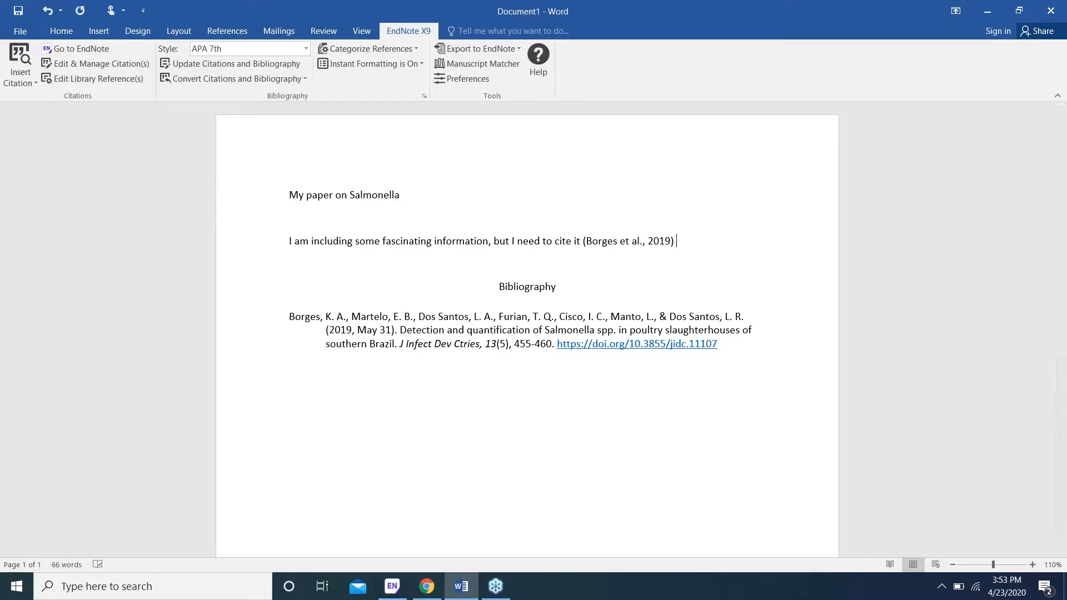
text(Continuing and I need to cite)
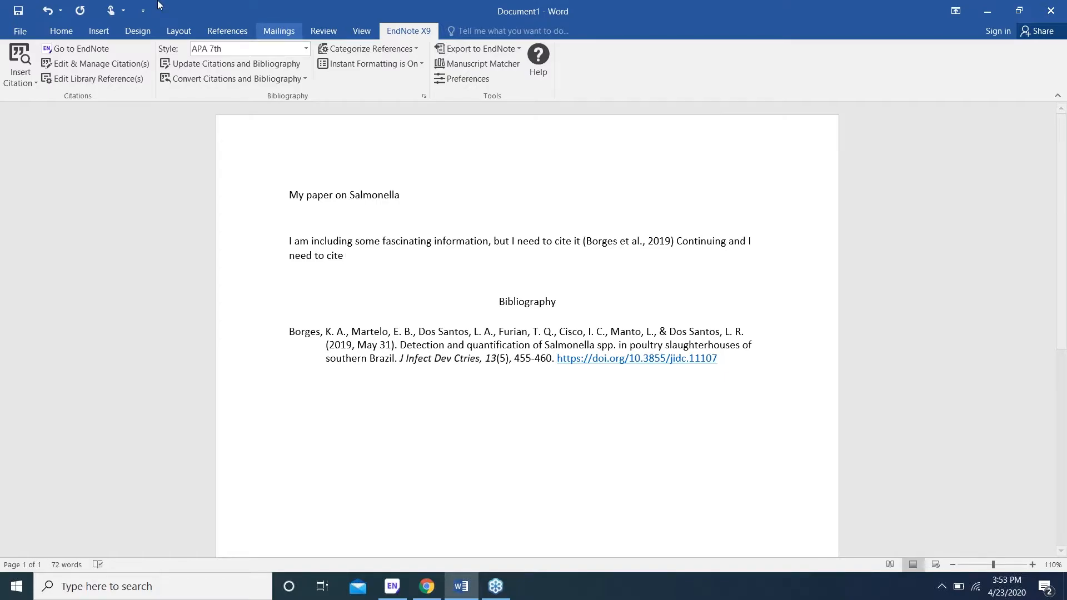
click(20, 60)
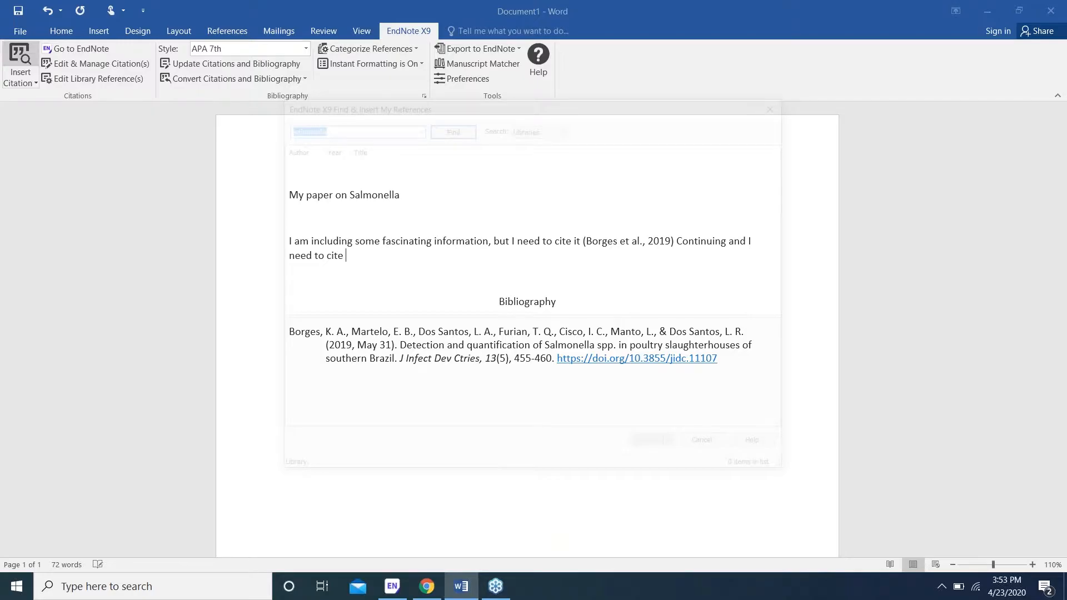
Step: Insert the Kowalska 2020 citation, type 'jkj;sjg;ls', then insert Borges 2019 again
click(477, 204)
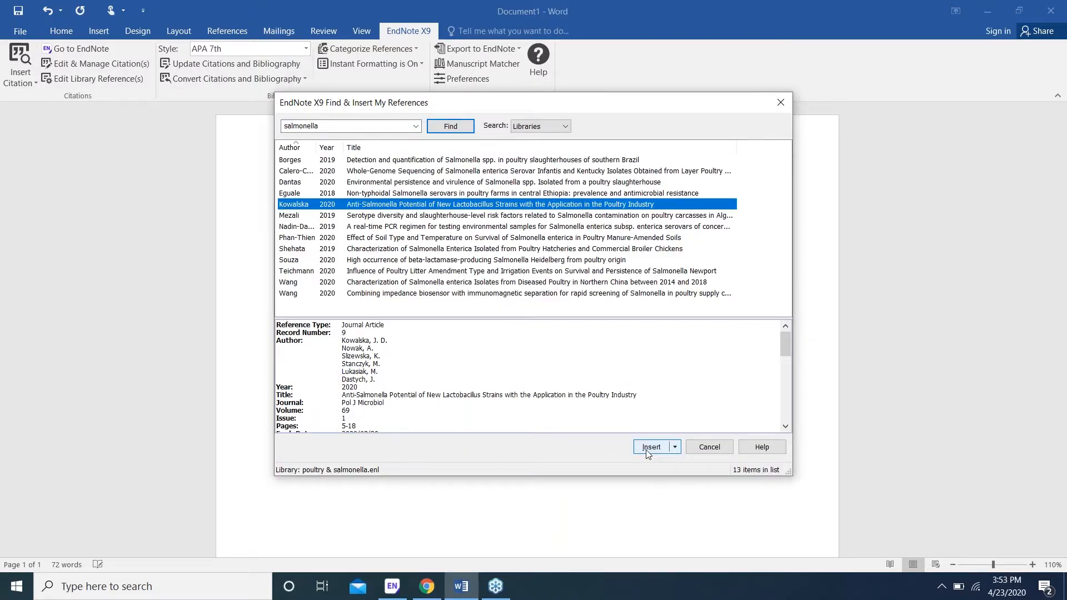
click(650, 447)
text(jkj;sjg;ls)
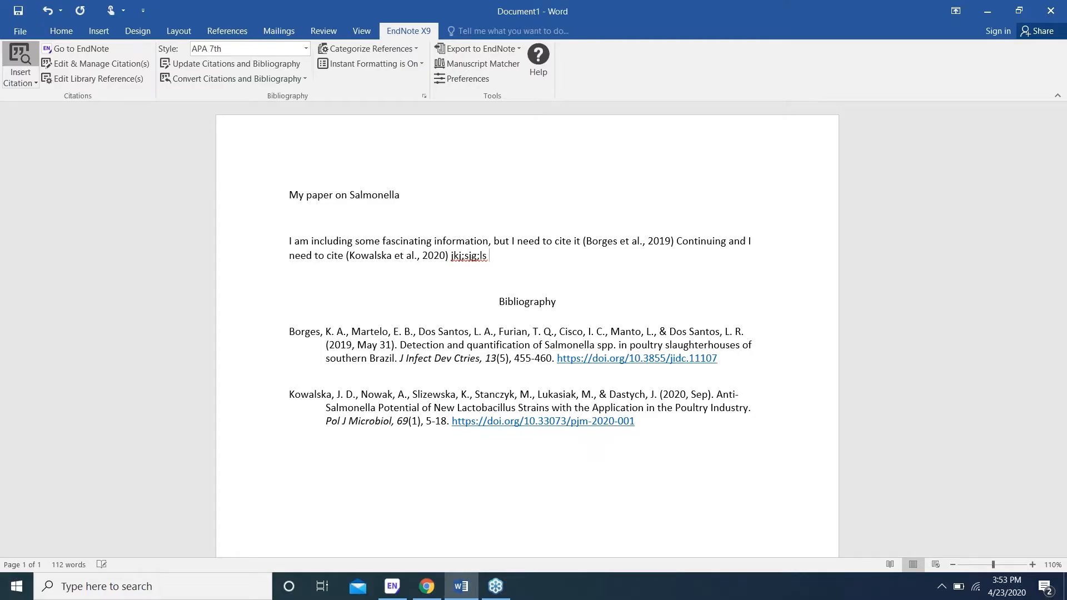
click(21, 55)
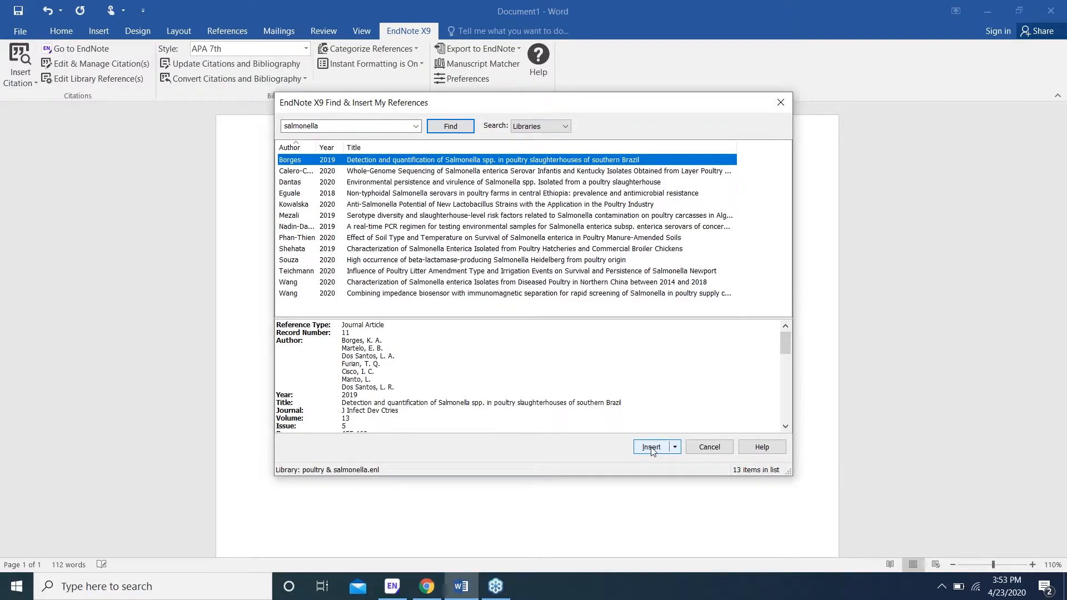
click(651, 448)
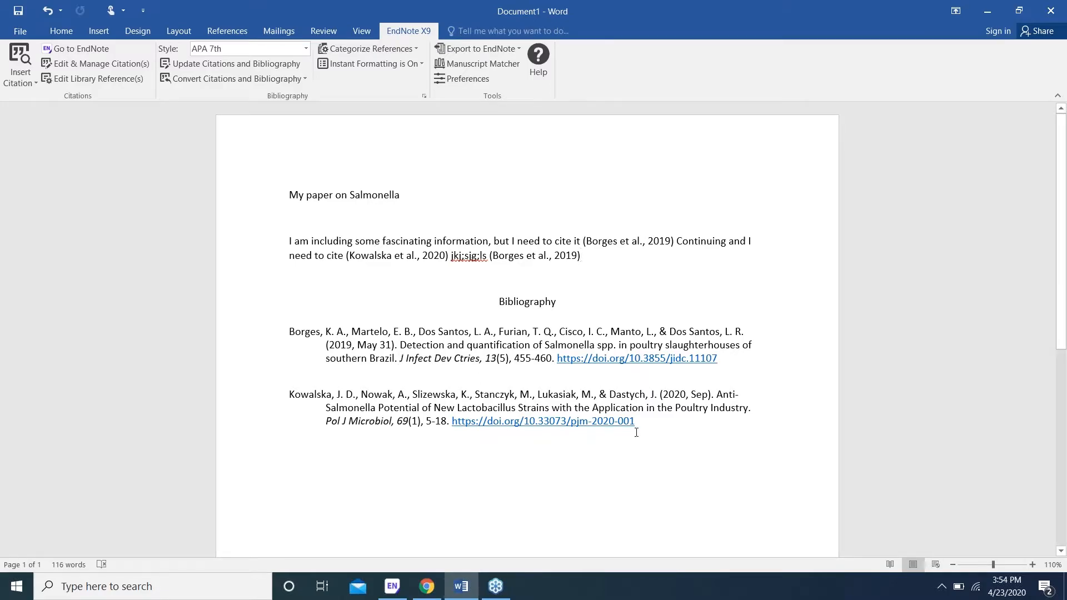
Step: Remove the duplicate Borges 2019 citation through Edit & Manage Citation(s)
click(522, 254)
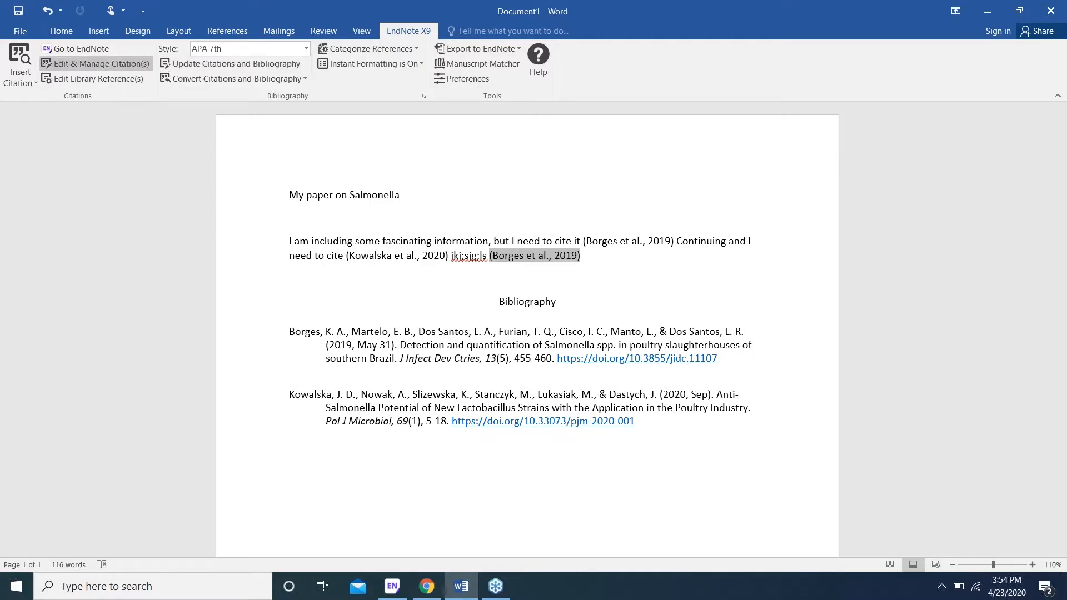
click(106, 61)
click(696, 195)
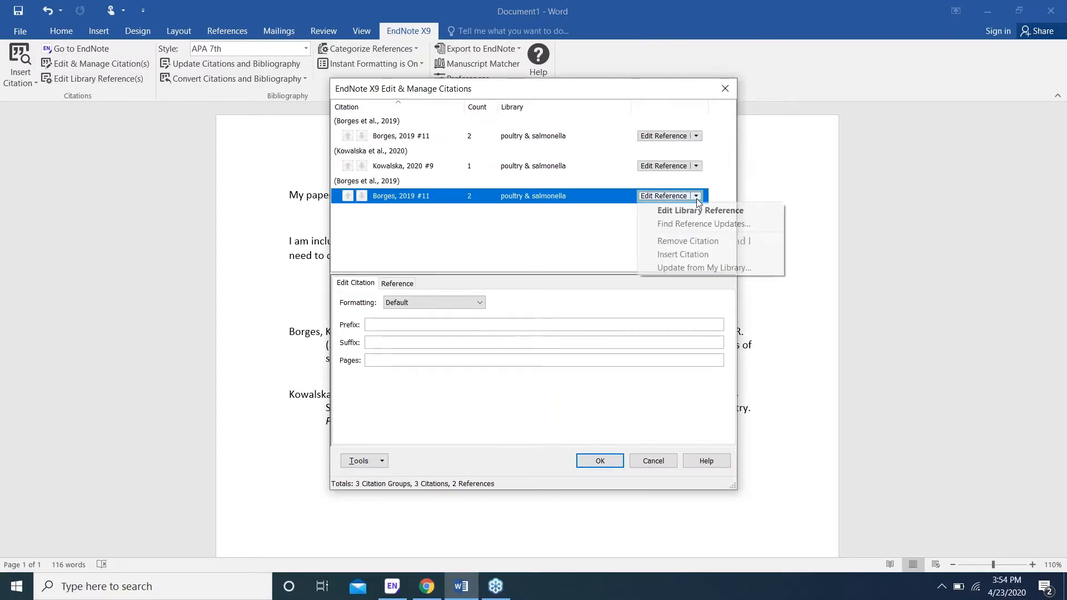
click(693, 240)
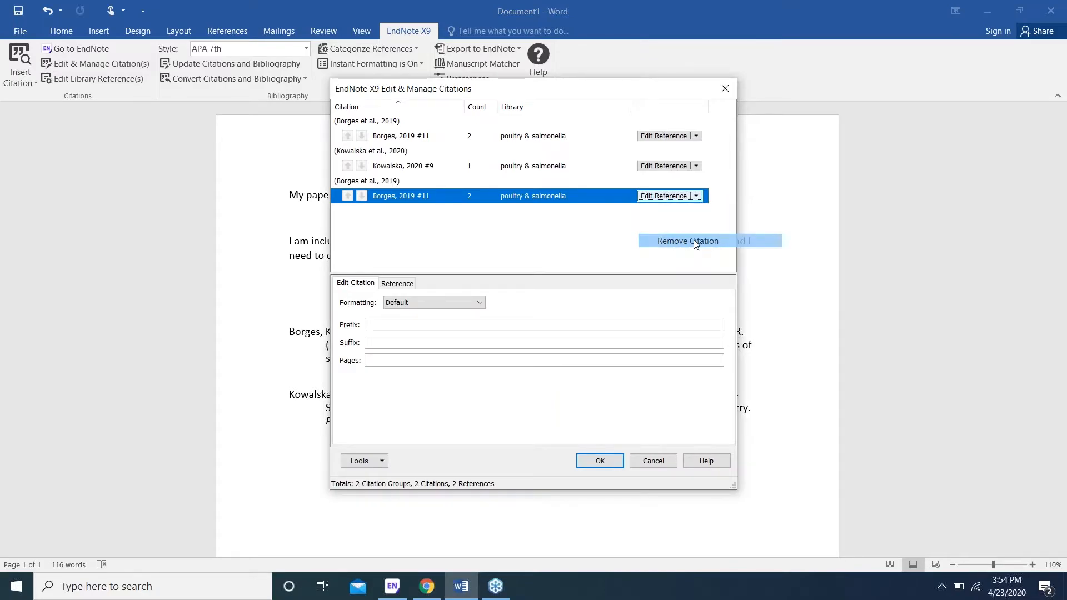
click(591, 460)
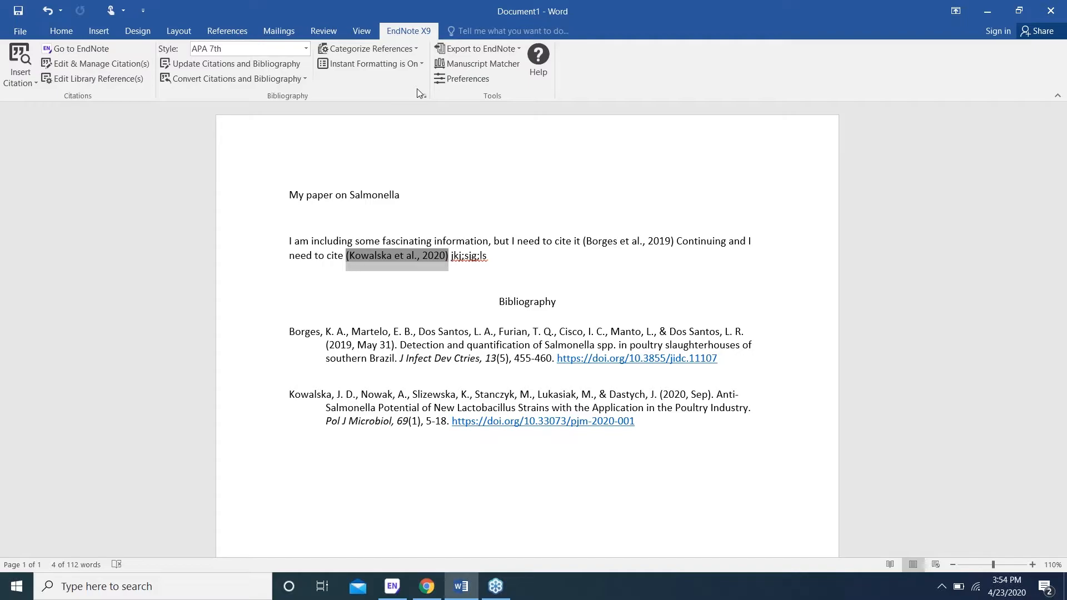
Step: Bring the Introduction to Citation Managers slides back up on the RefWorks slide
click(496, 585)
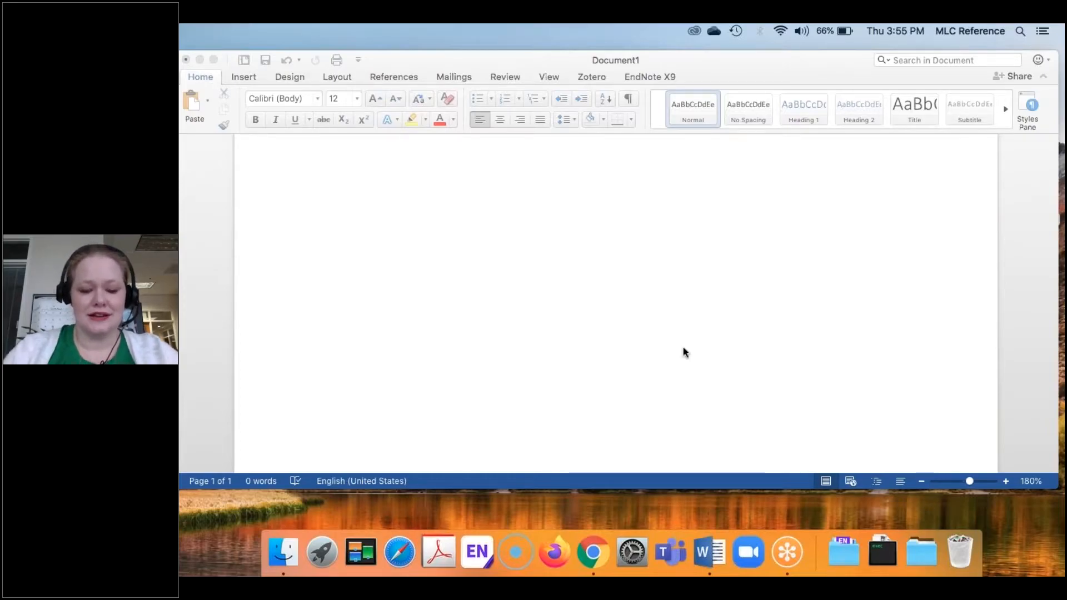
click(594, 552)
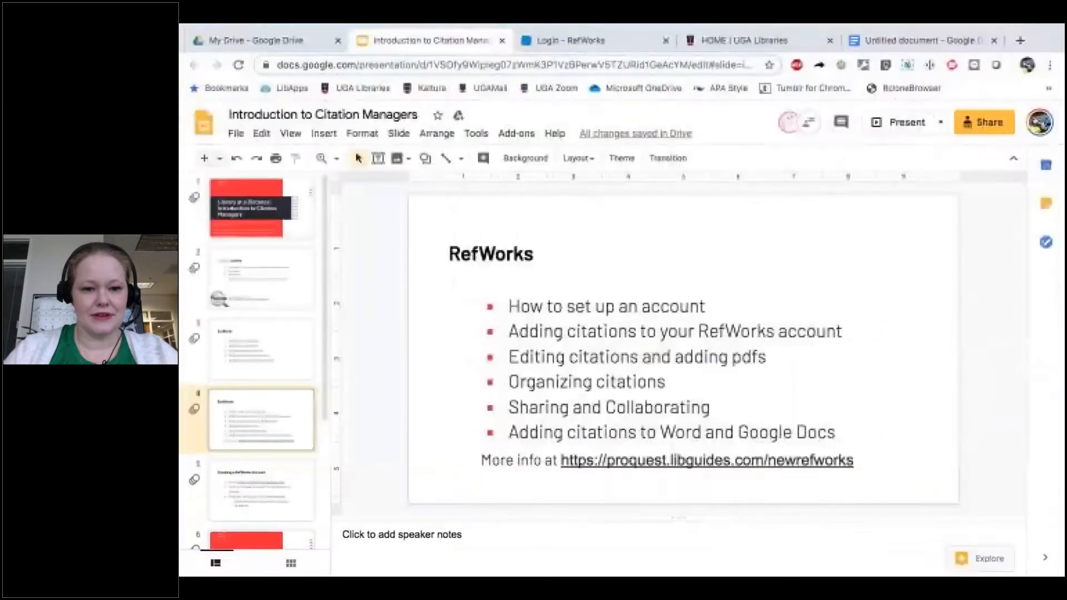
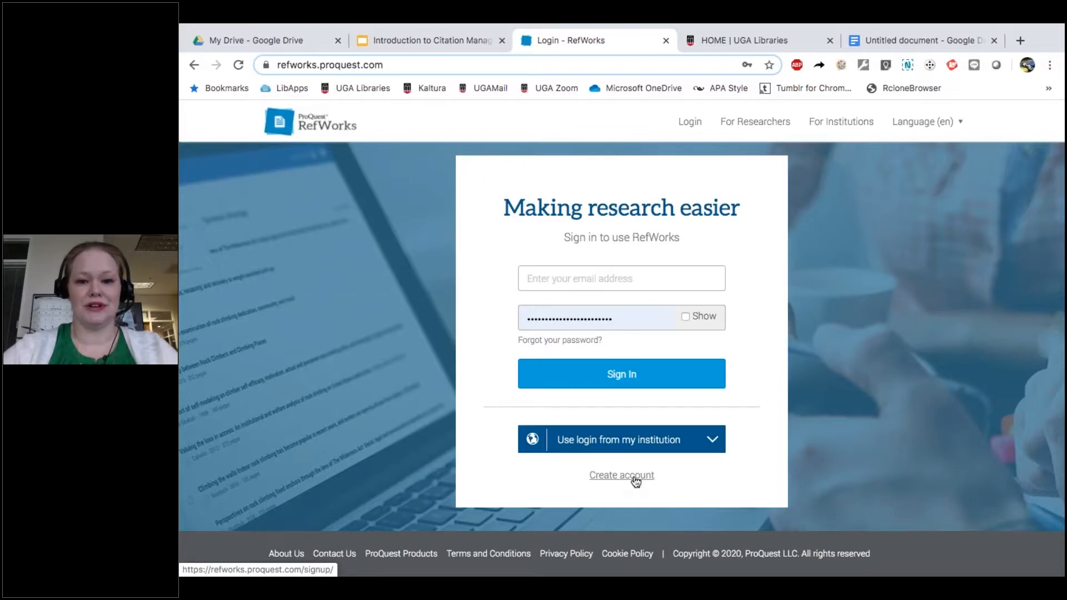
Step: Sign in to RefWorks with the account e-mail and password, then go to the UGA Libraries Multi-Search box
click(665, 286)
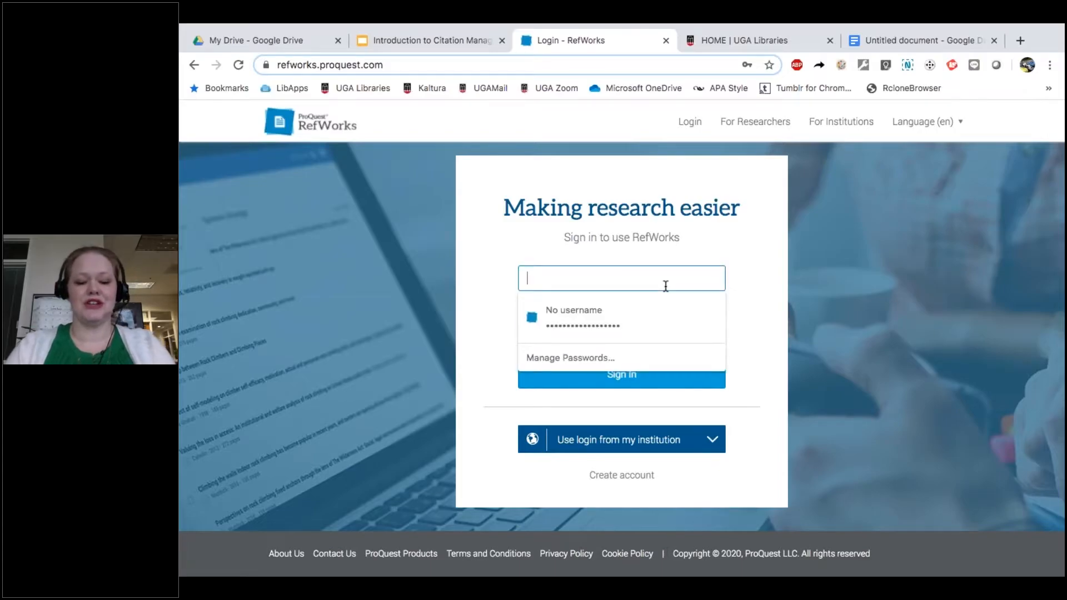
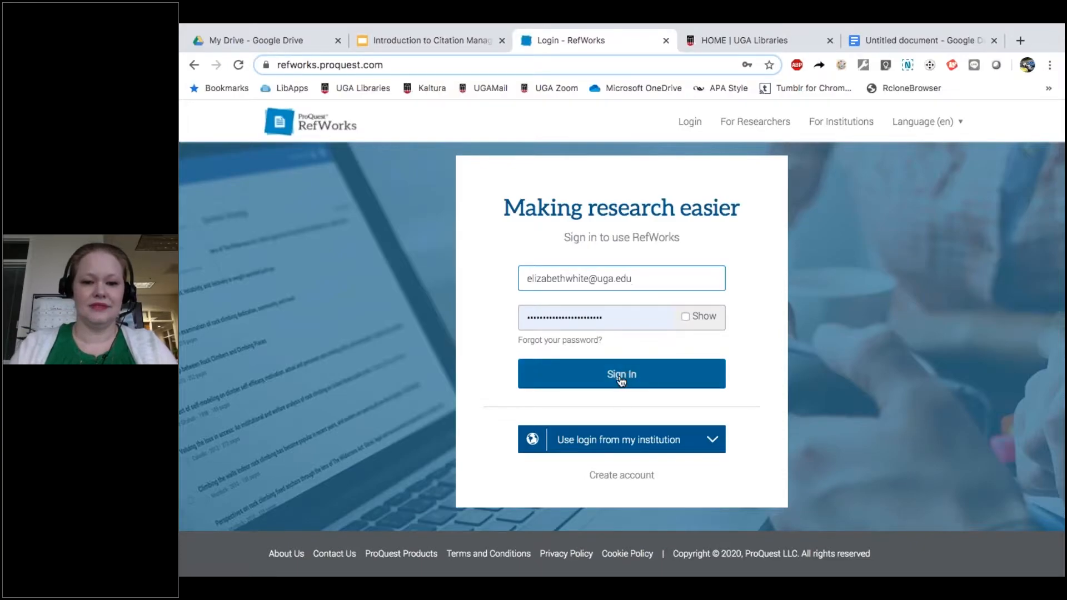
double_click(604, 316)
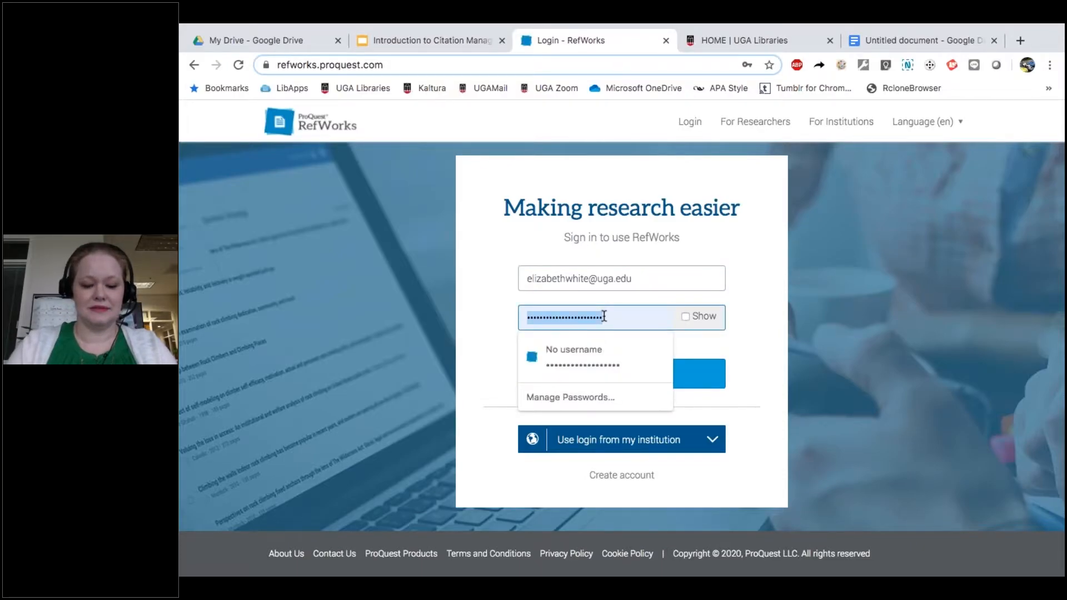
text(*********)
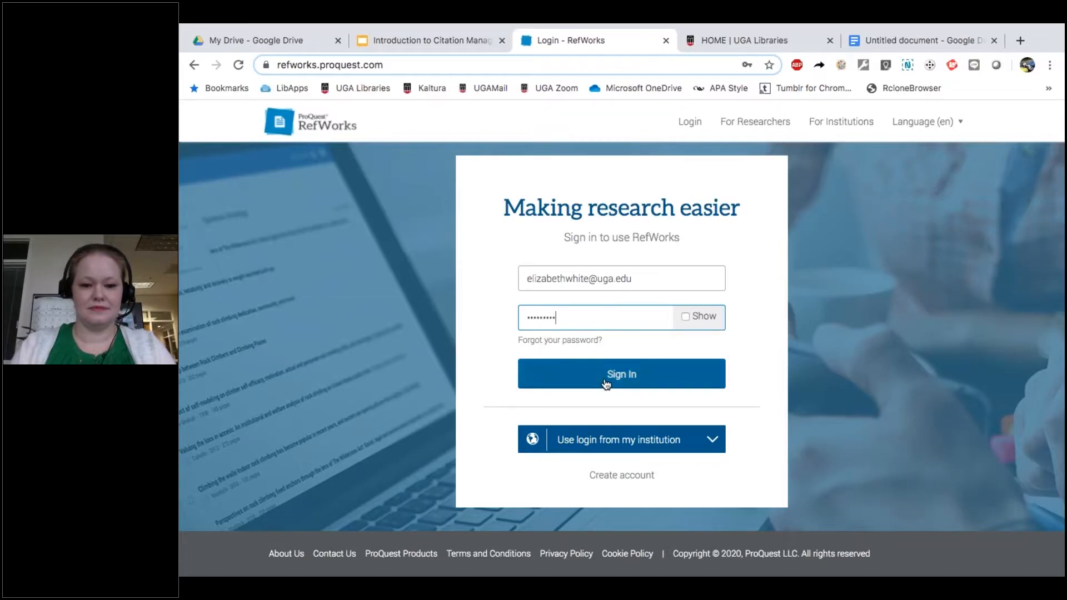
click(607, 386)
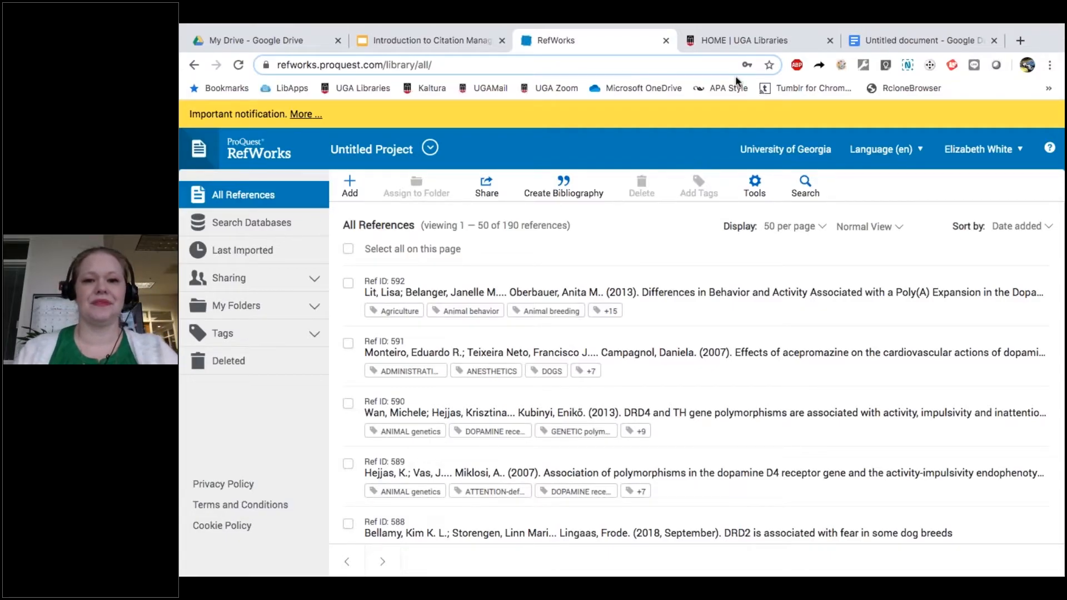
click(736, 43)
click(534, 338)
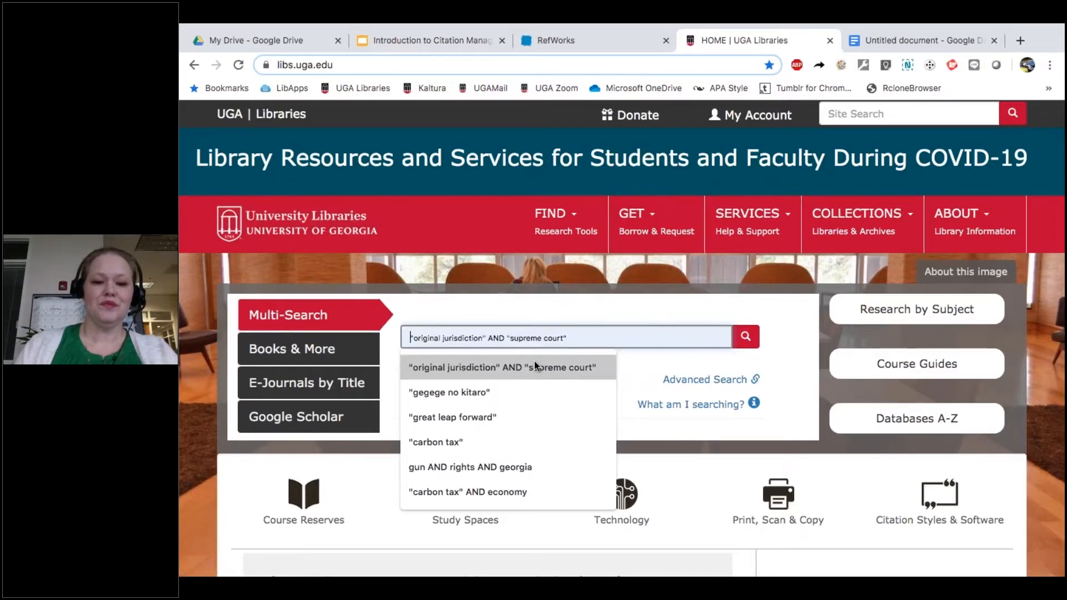
Step: Rerun the earlier Multi-Search for "original jurisdiction" AND "supreme court" from the suggestions
click(534, 367)
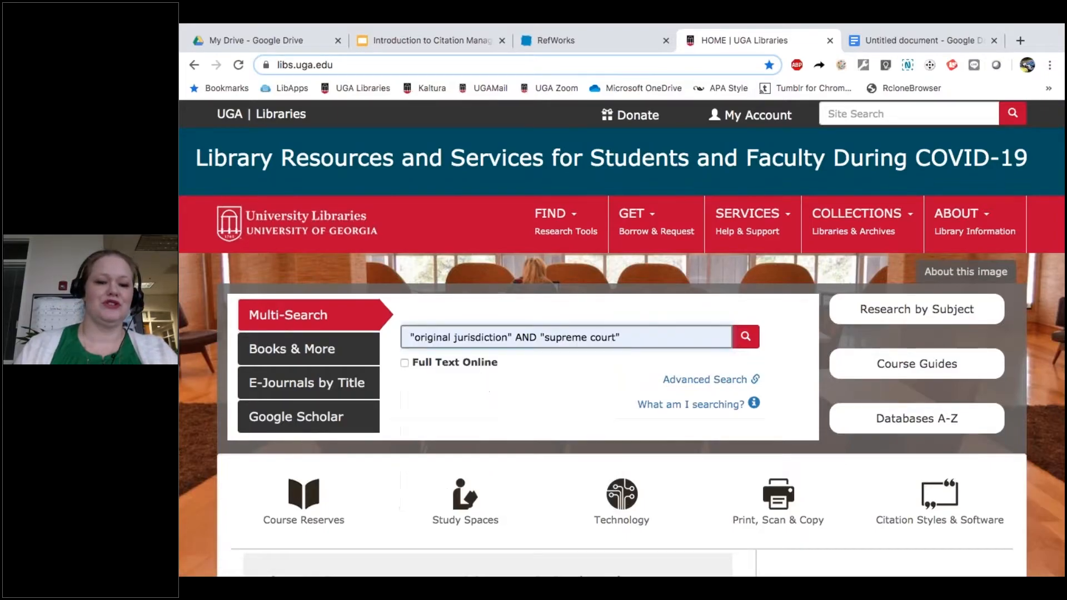
click(746, 337)
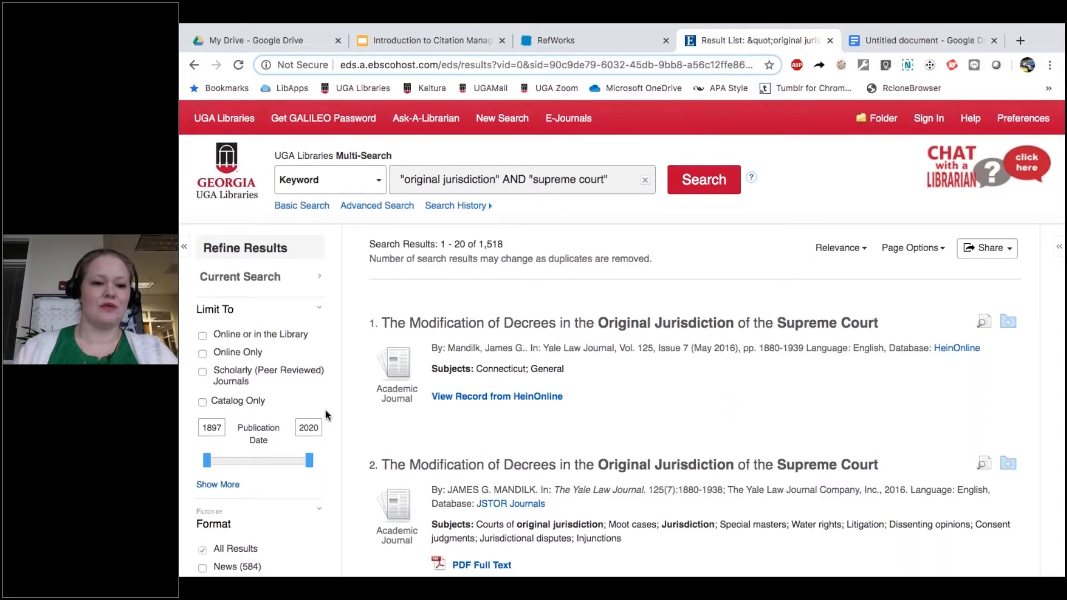
Step: Limit results to Scholarly (Peer Reviewed) Journals and scroll through the 437 articles
click(227, 368)
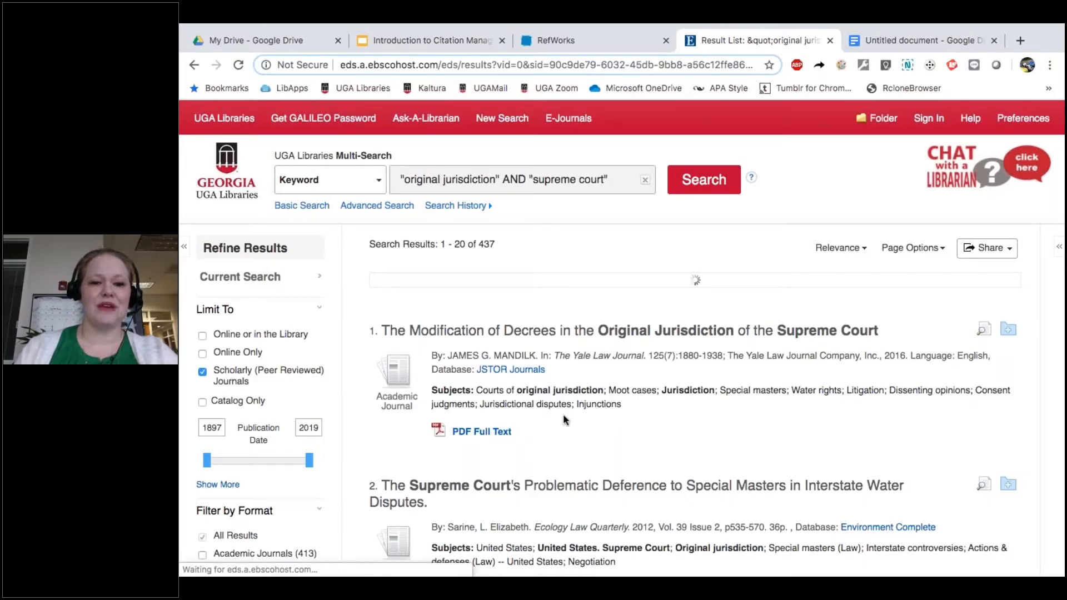
scroll(564, 420, down, 6)
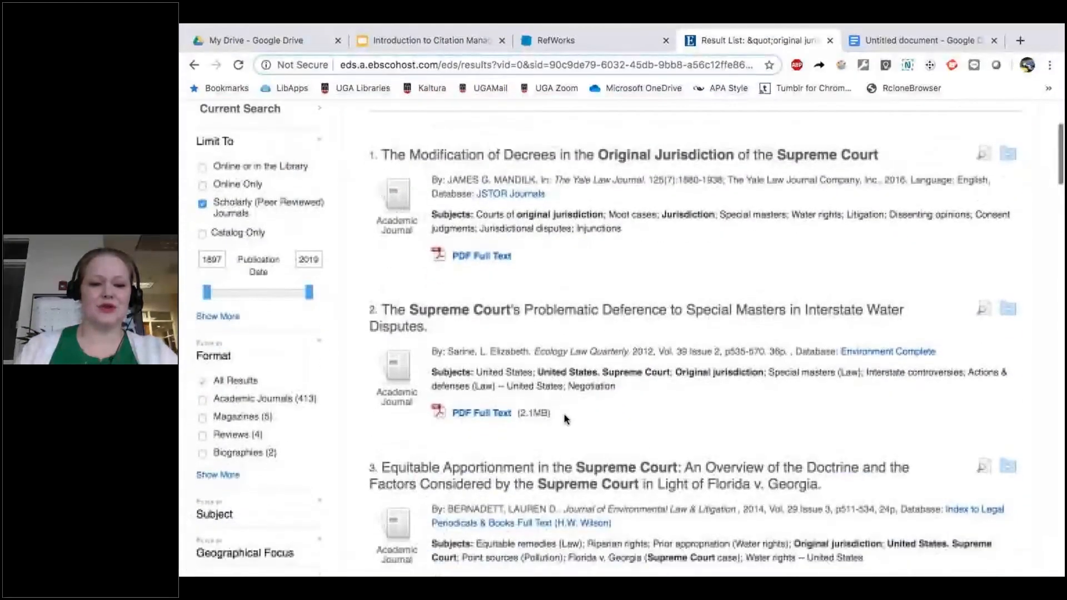
scroll(564, 420, down, 4)
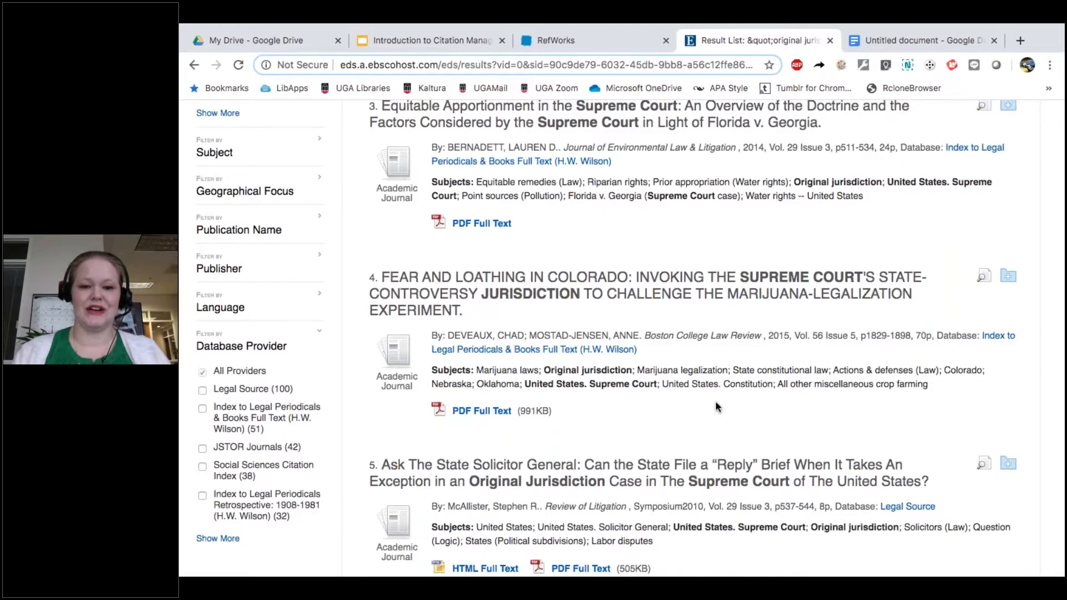
scroll(716, 407, down, 3)
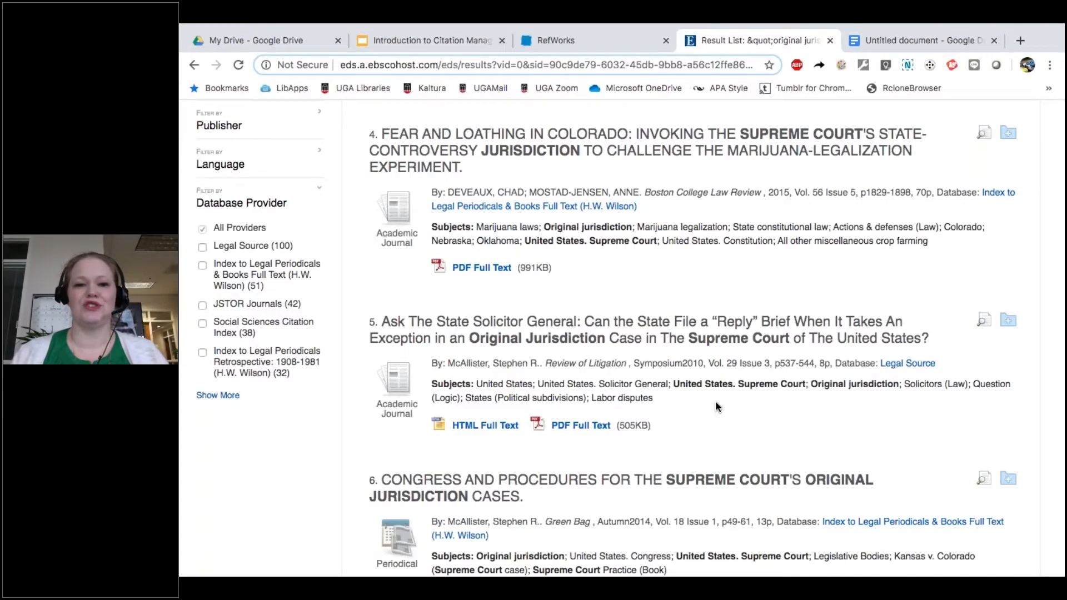
scroll(715, 401, down, 3)
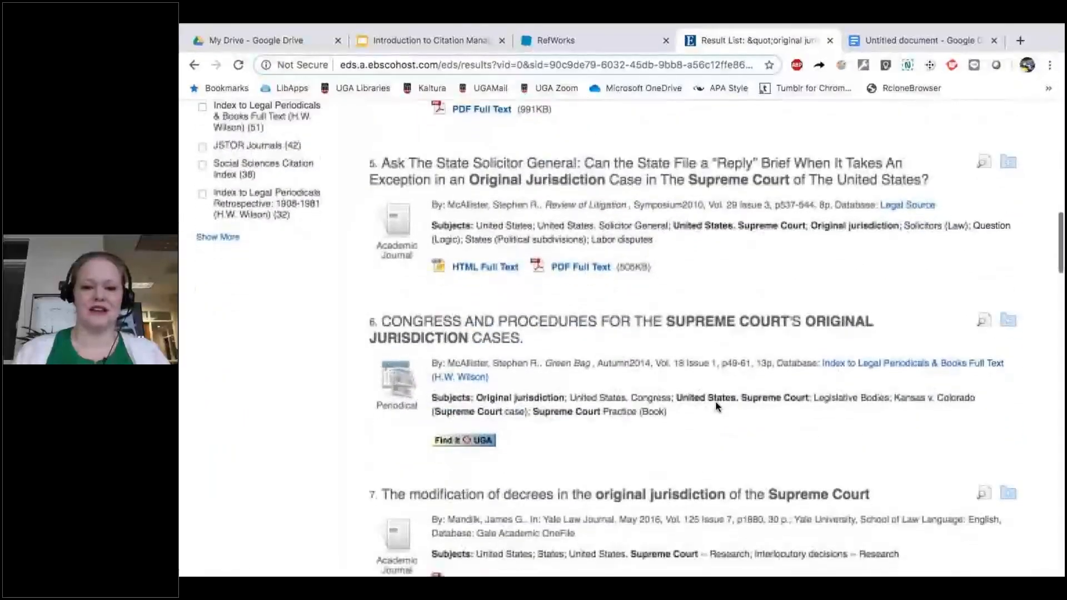
scroll(280, 450, down, 4)
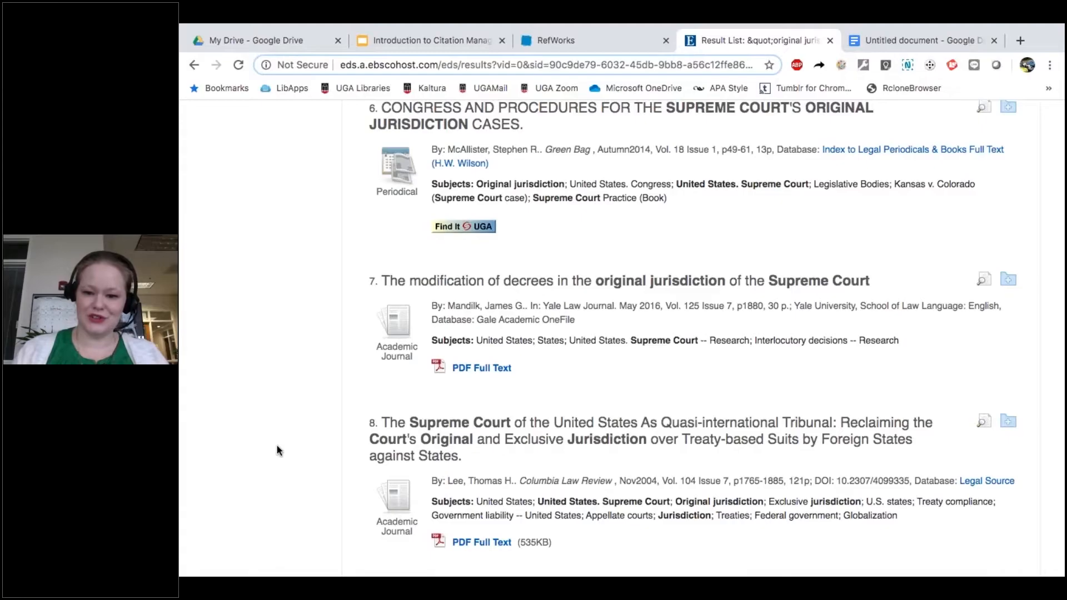
Step: Export result 7, the Supreme Court decrees article, directly to RefWorks
click(484, 283)
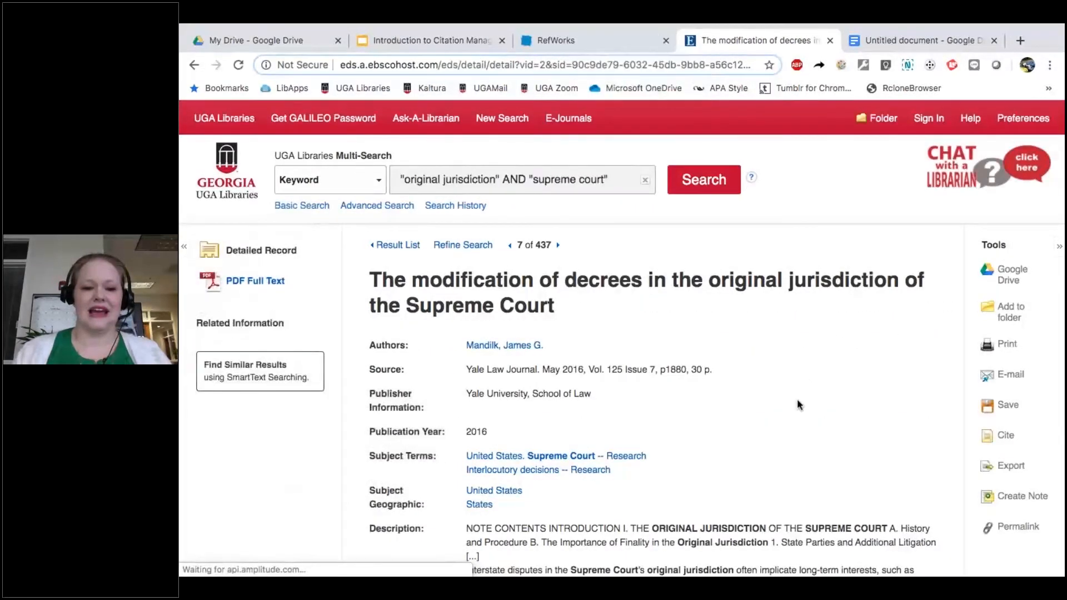
scroll(798, 404, down, 1)
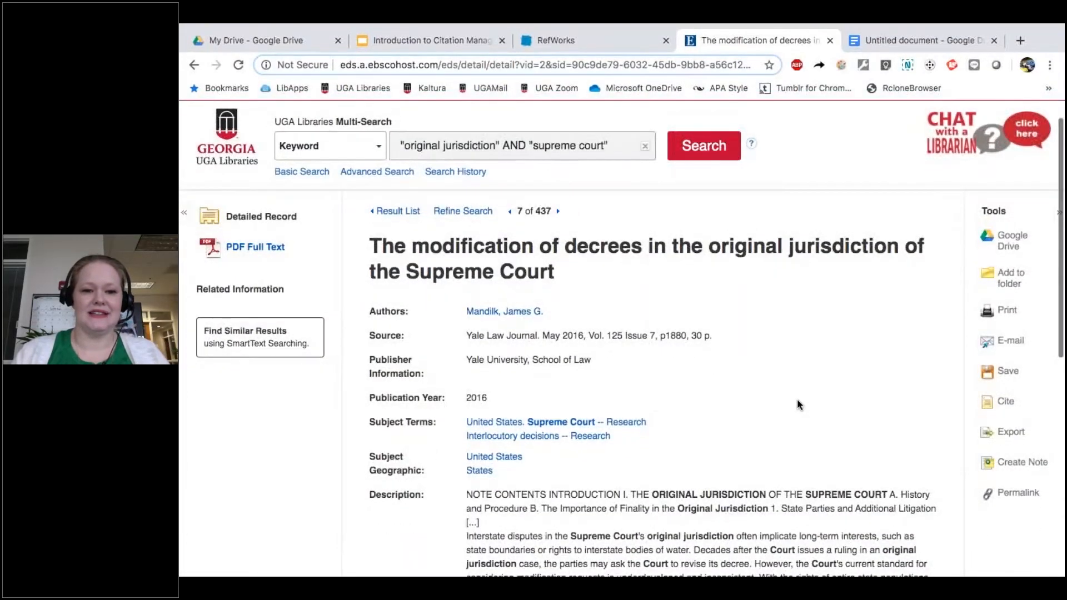
scroll(796, 403, down, 3)
scroll(796, 399, down, 2)
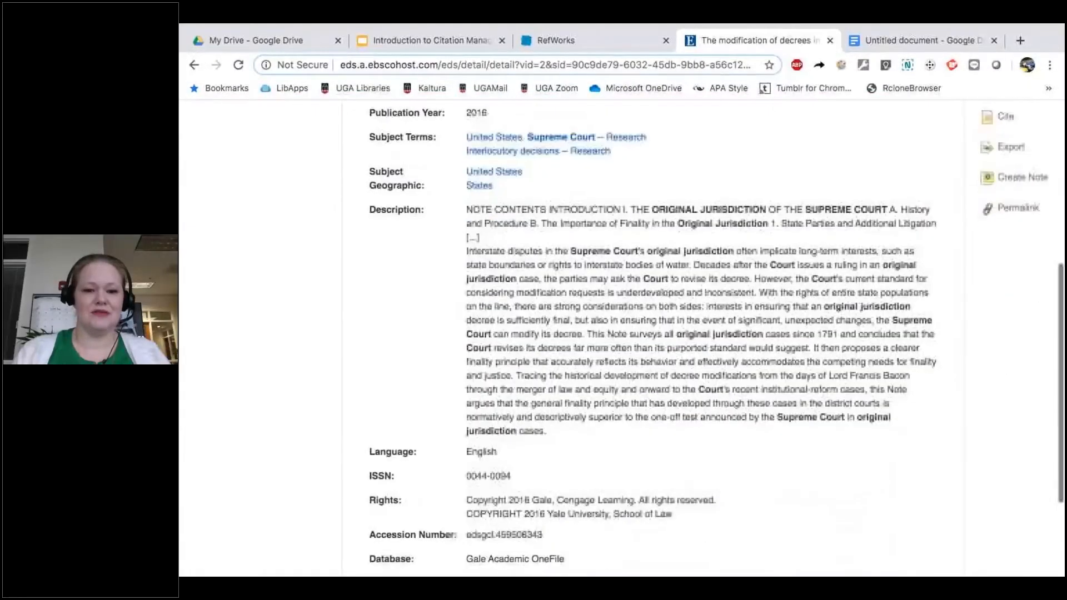
scroll(797, 399, up, 5)
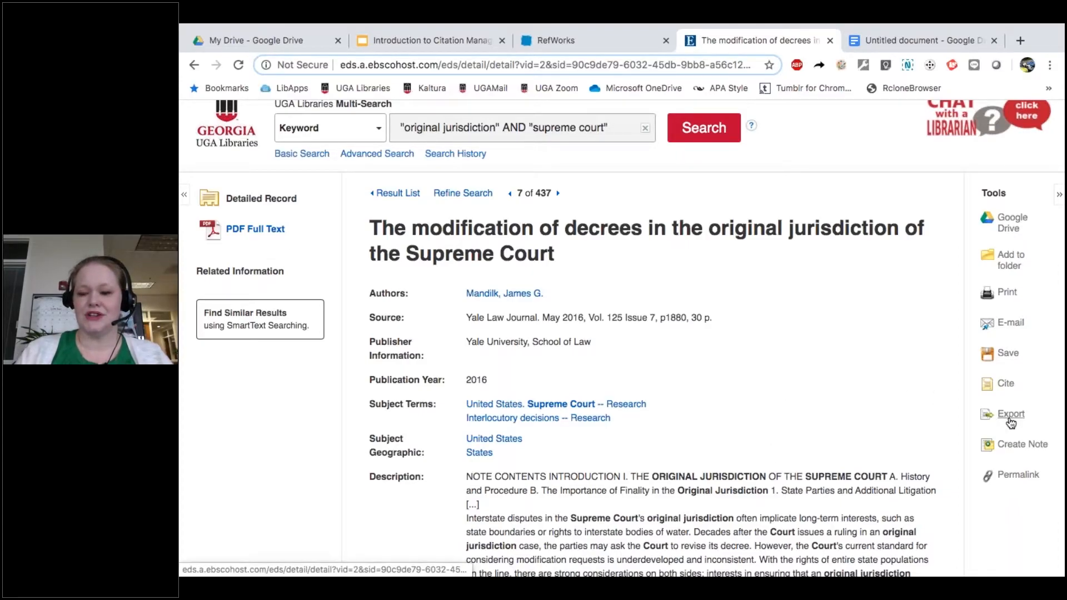
click(1010, 422)
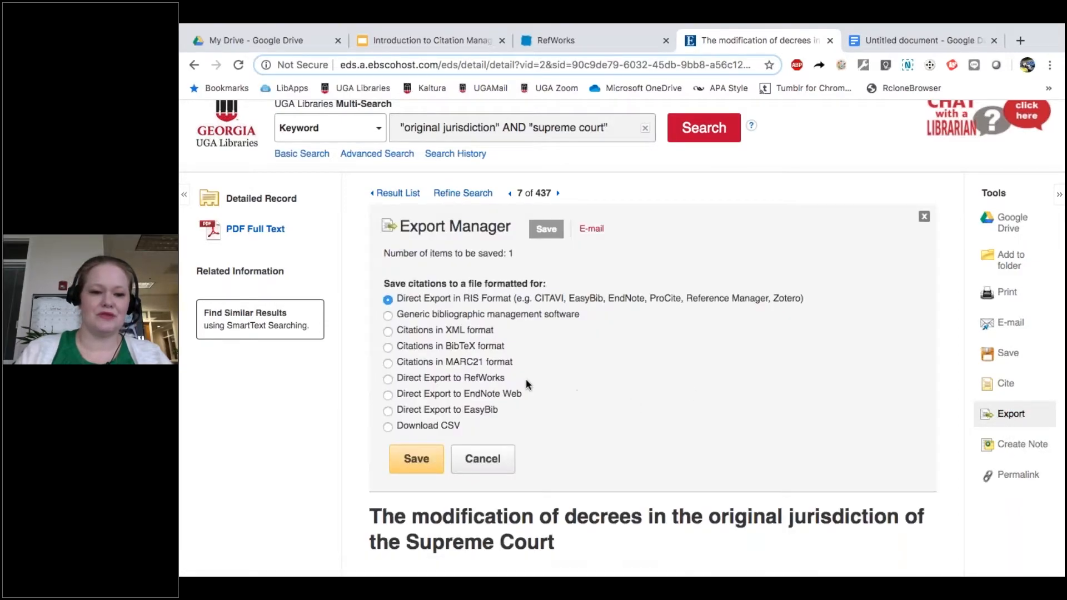
click(500, 380)
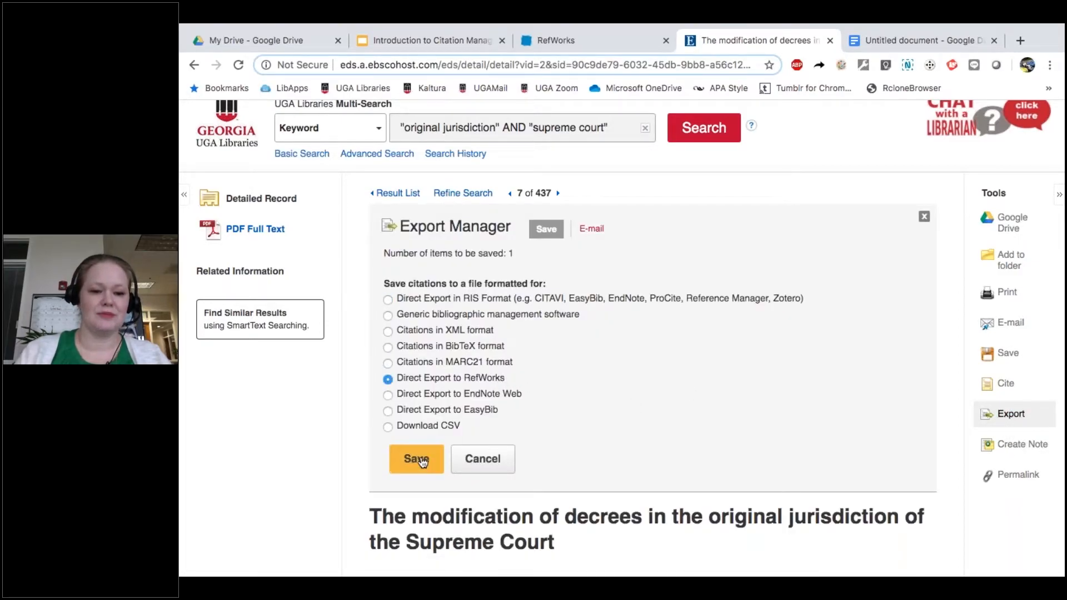
click(418, 459)
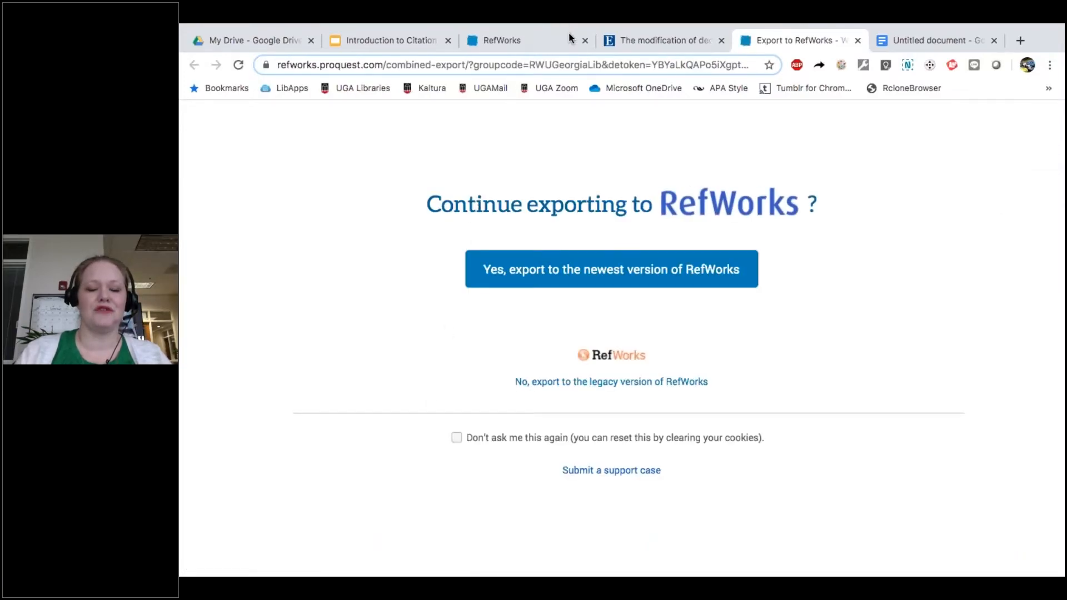
Step: Close the old RefWorks tab and send the export to the newest RefWorks version
click(585, 41)
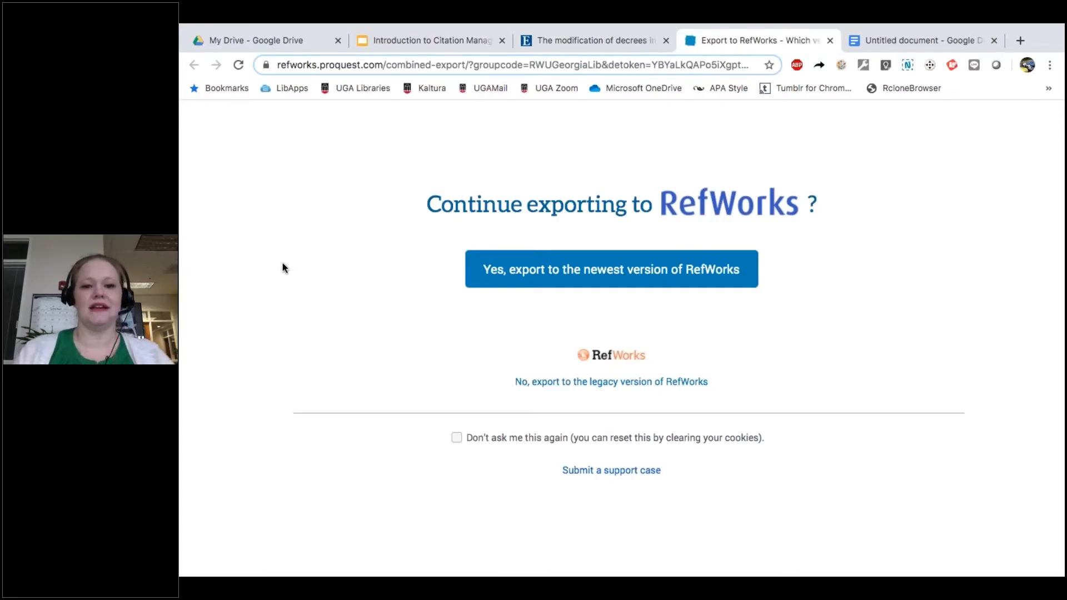
click(507, 269)
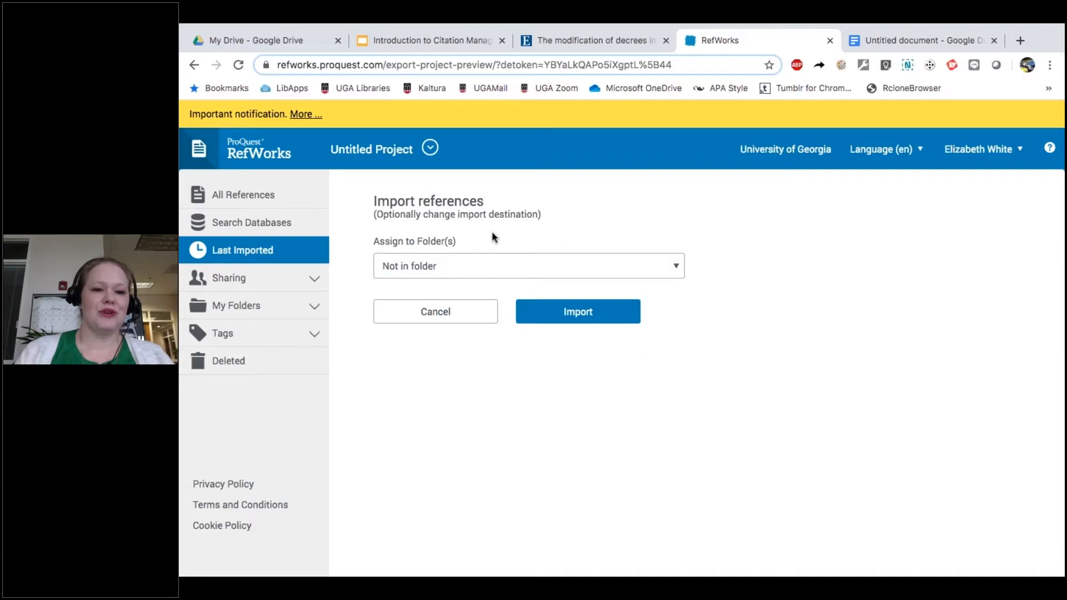
Step: Import the decrees reference into the Lit Review folder only, leaving Final Project unchecked
click(484, 269)
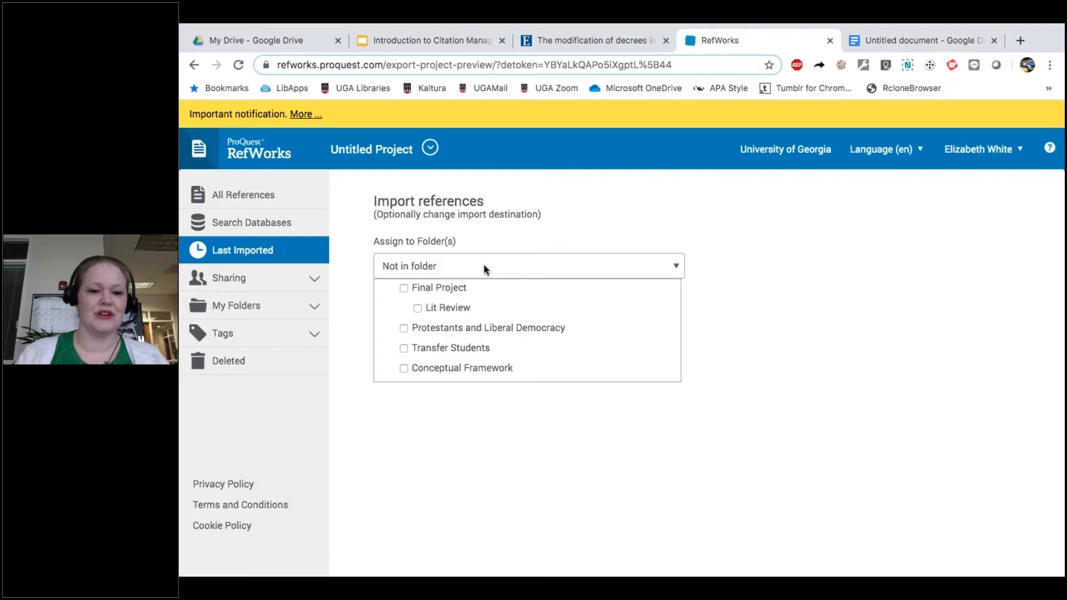
click(439, 288)
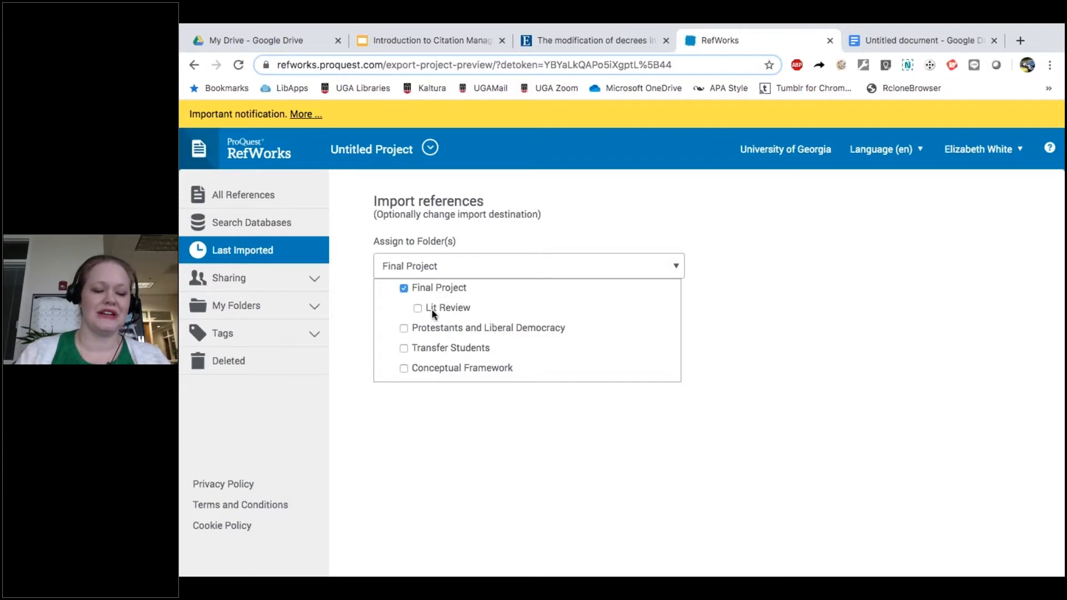
click(432, 309)
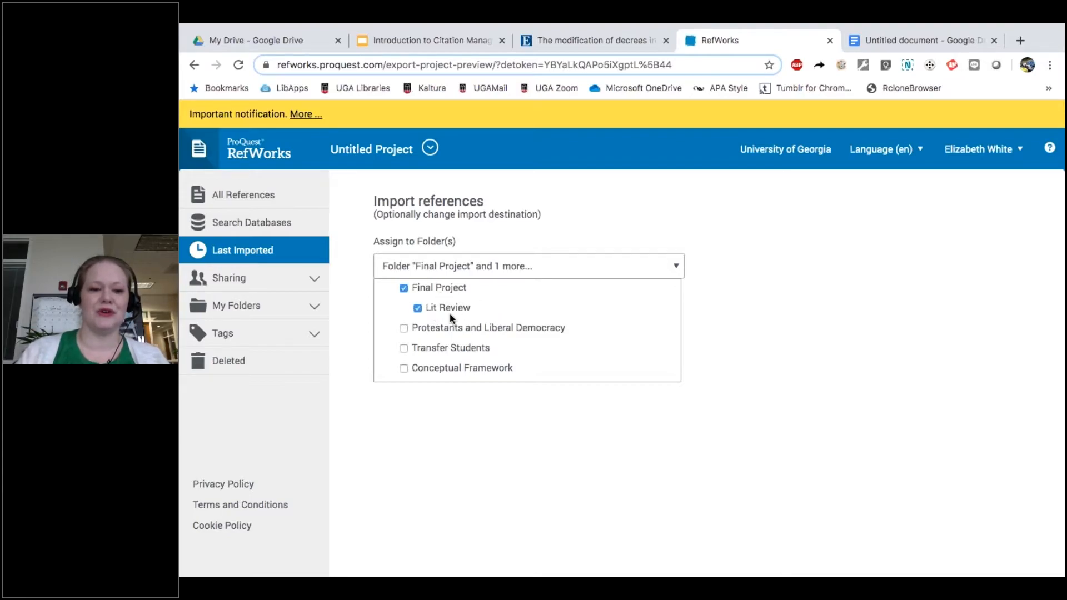
click(402, 289)
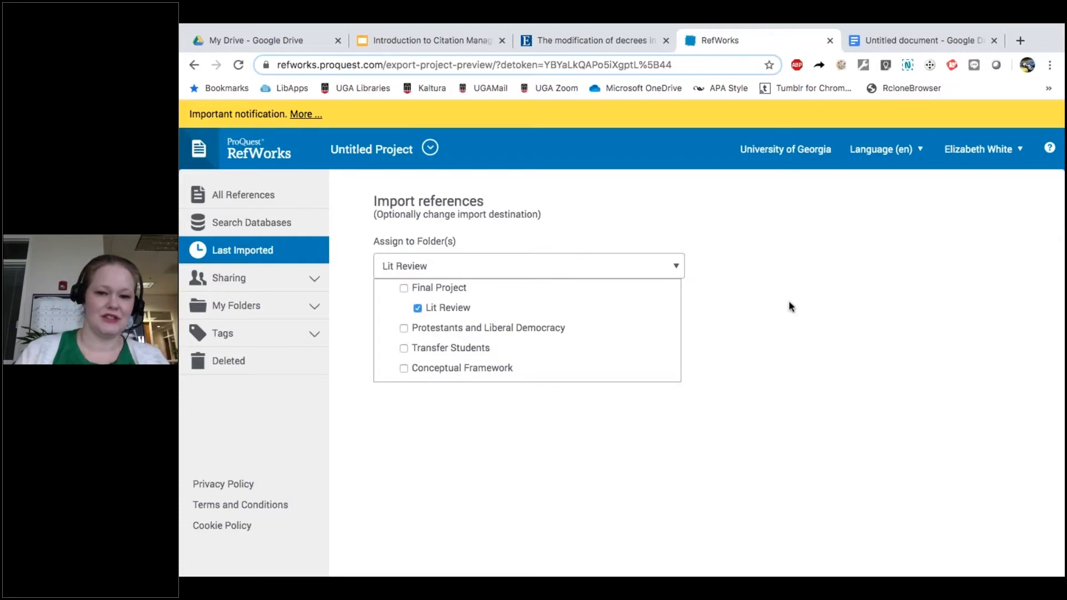
click(789, 303)
click(616, 317)
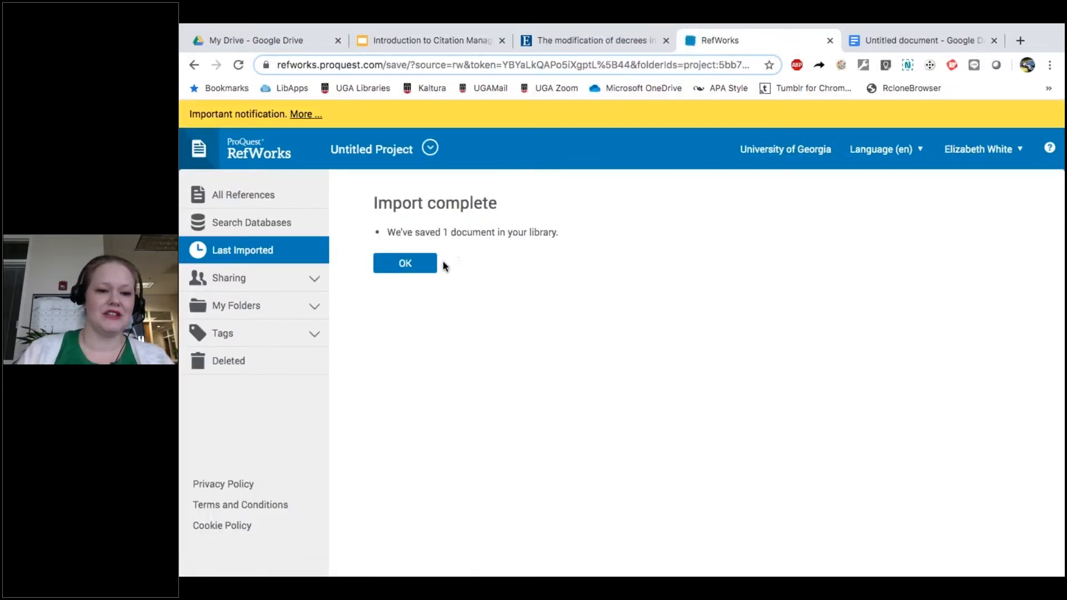
Step: Acknowledge the Import complete message to view the Last Imported list
click(385, 271)
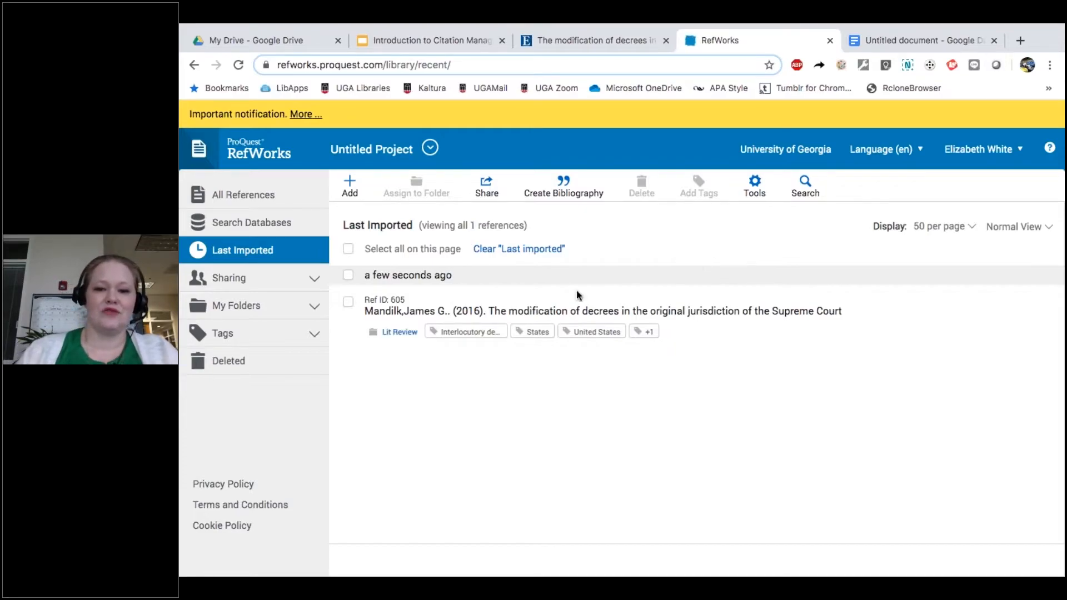
Step: Open the Mandilk (2016) decrees reference and review its author, abstract and tags
click(515, 310)
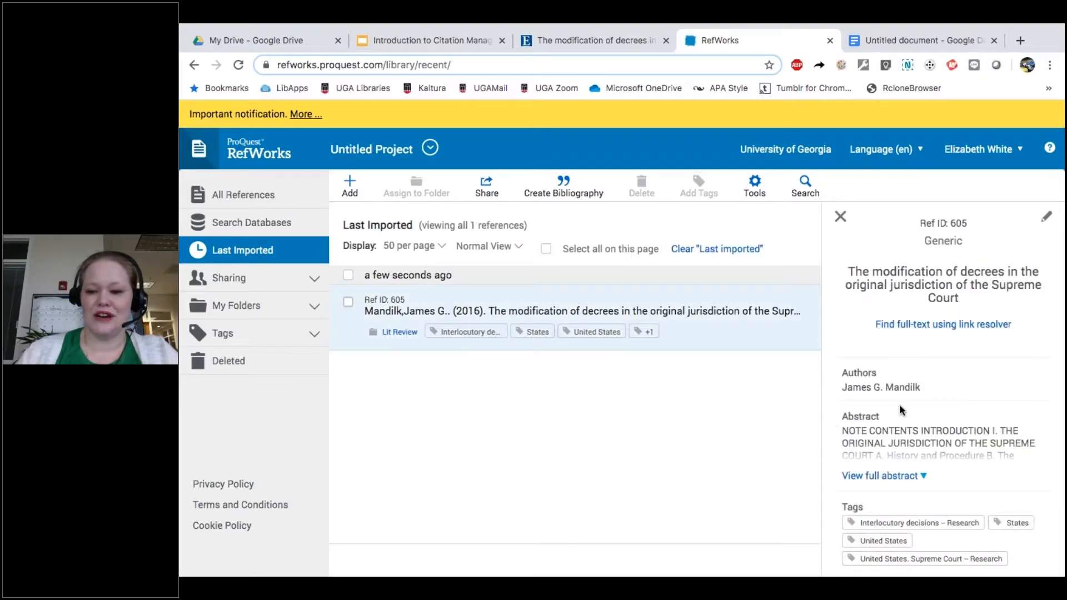
scroll(899, 405, down, 1)
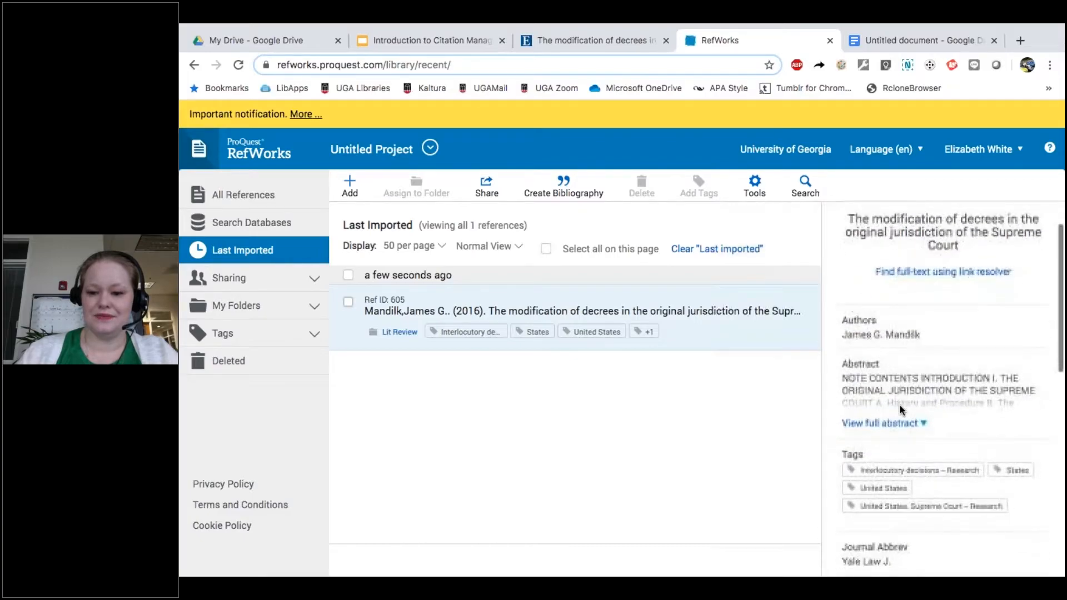
scroll(899, 405, up, 1)
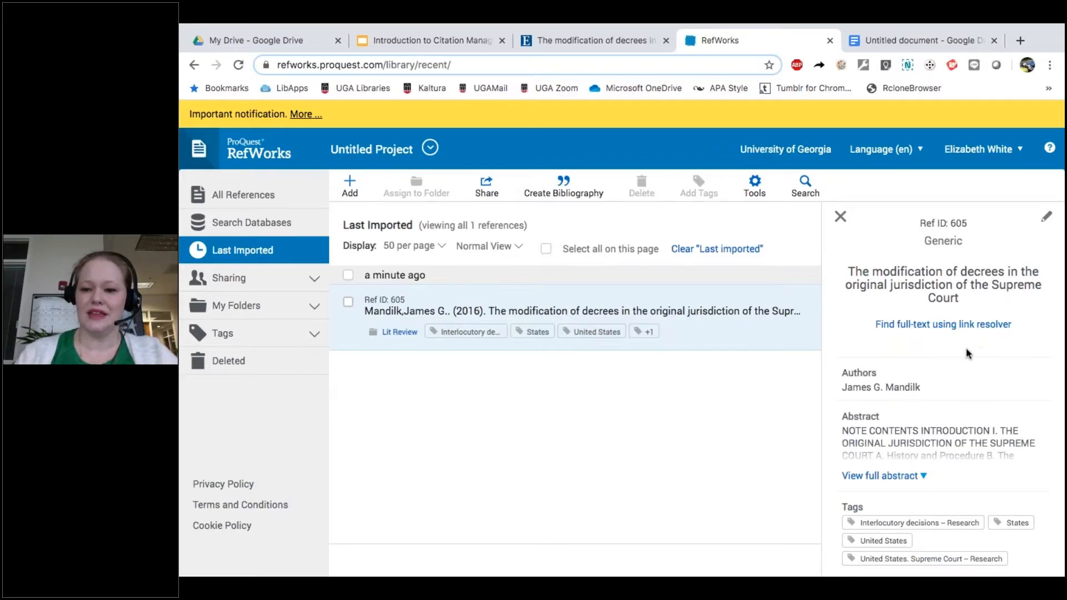
Step: Edit the Mandilk reference's Ref Type to Journal Article and save
click(1046, 218)
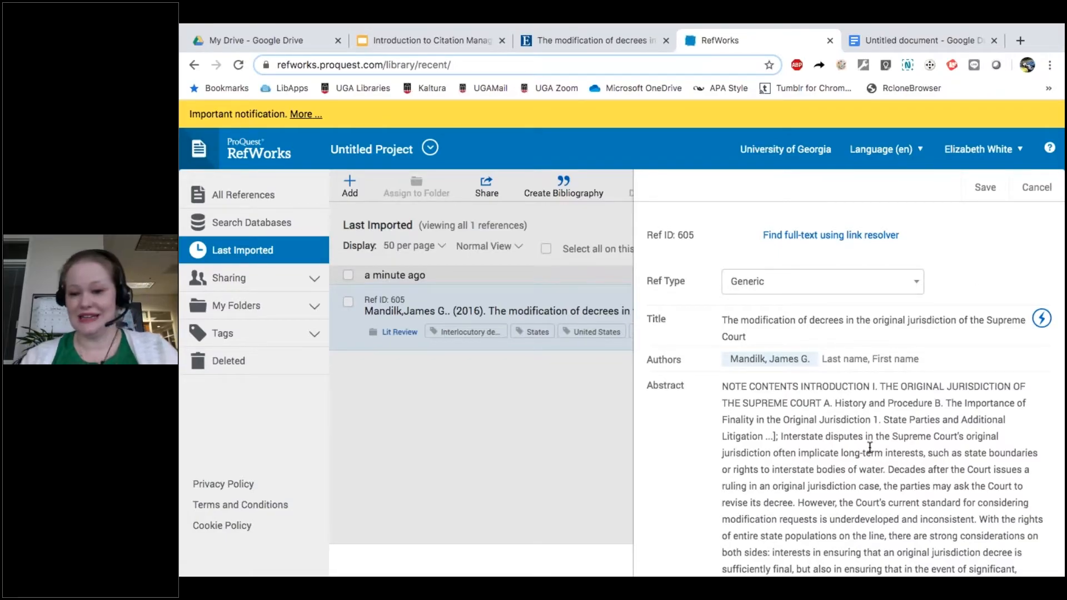
click(863, 292)
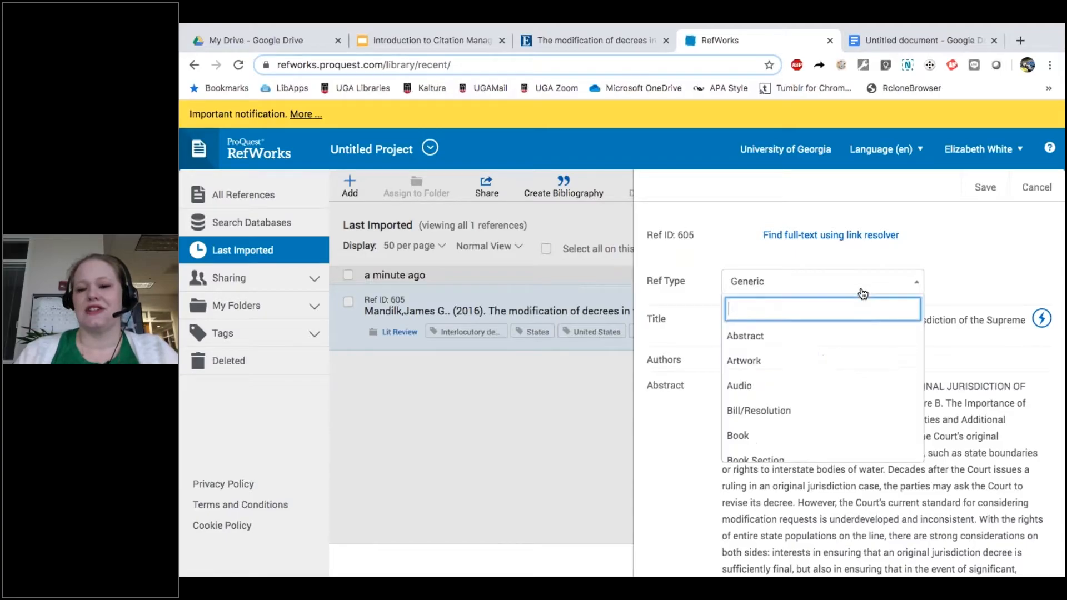
text(journ)
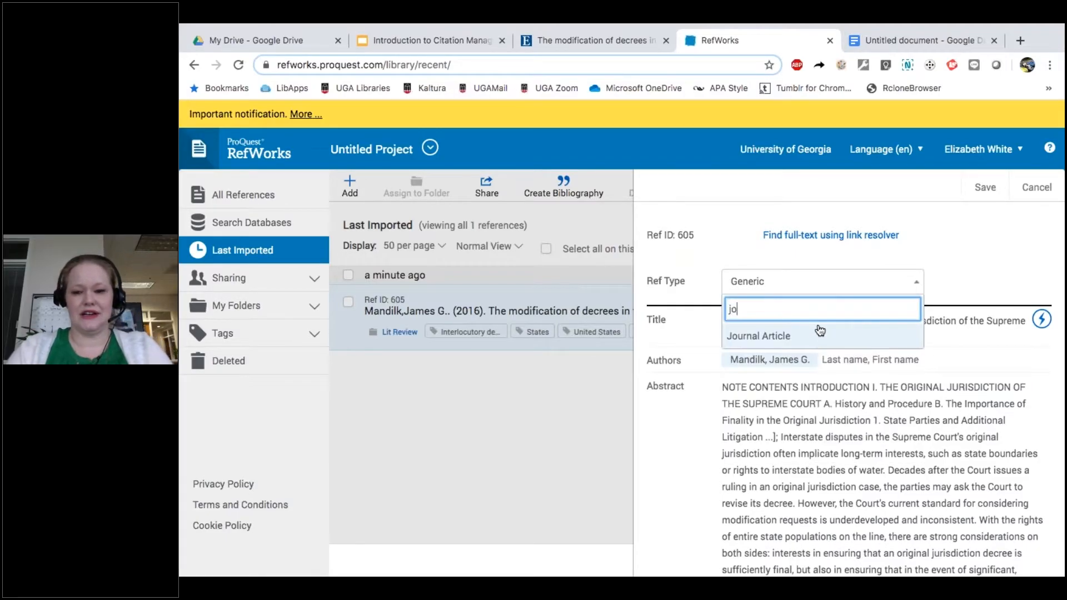
click(745, 337)
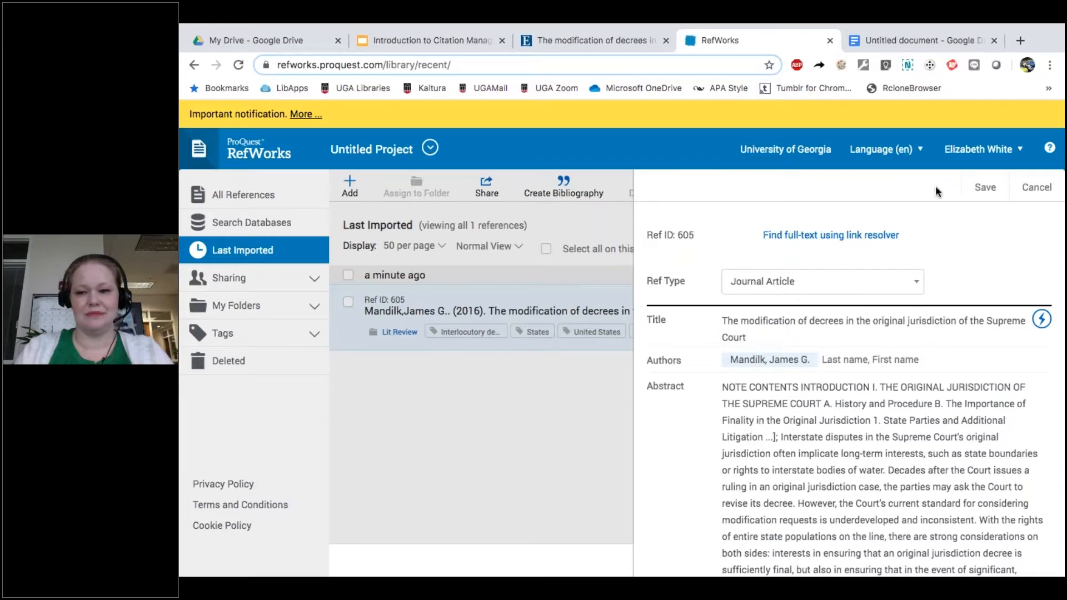
click(984, 189)
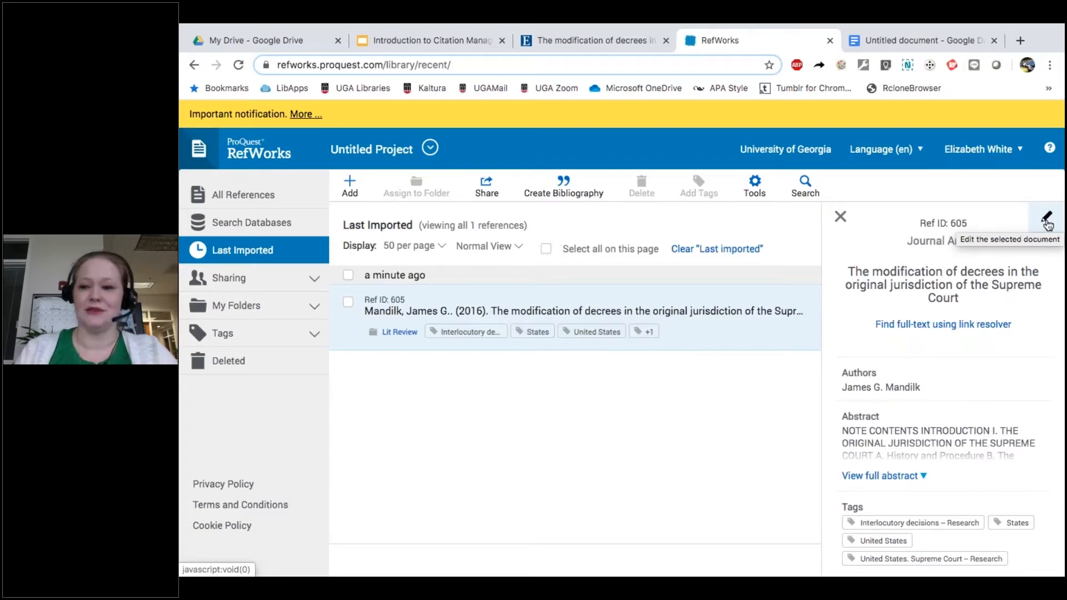
Step: Uncheck 'This is an electronic source' on the Mandilk reference and save the edit
click(1046, 220)
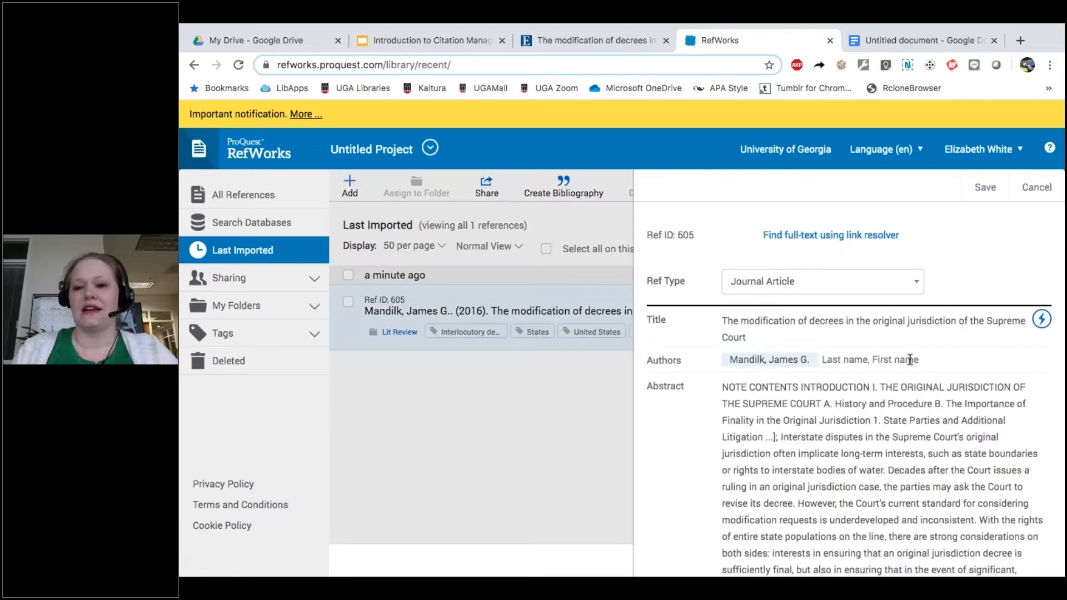
scroll(909, 359, down, 10)
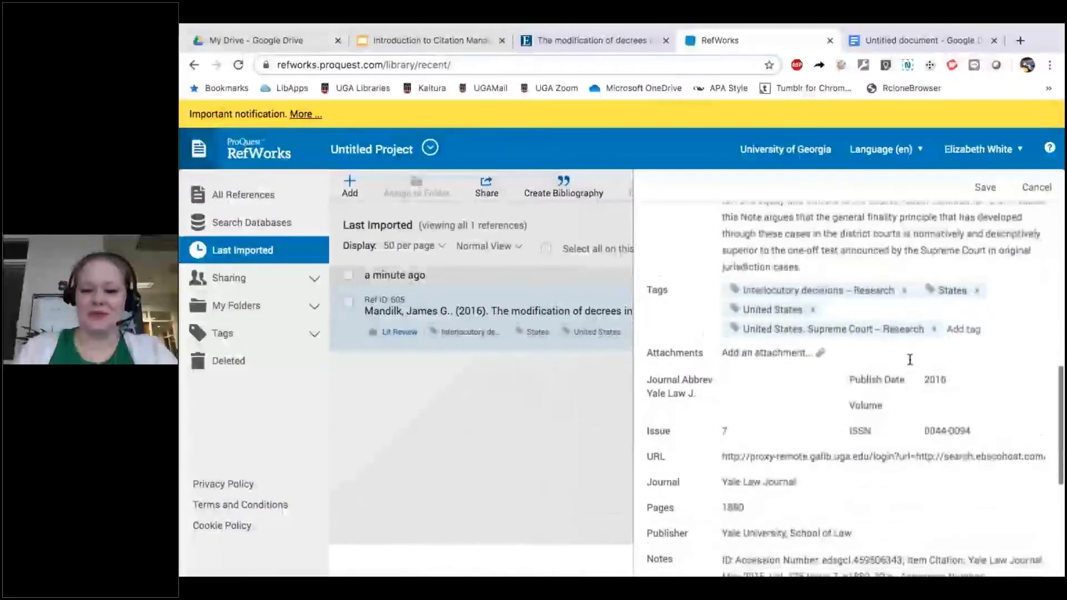
scroll(909, 359, down, 5)
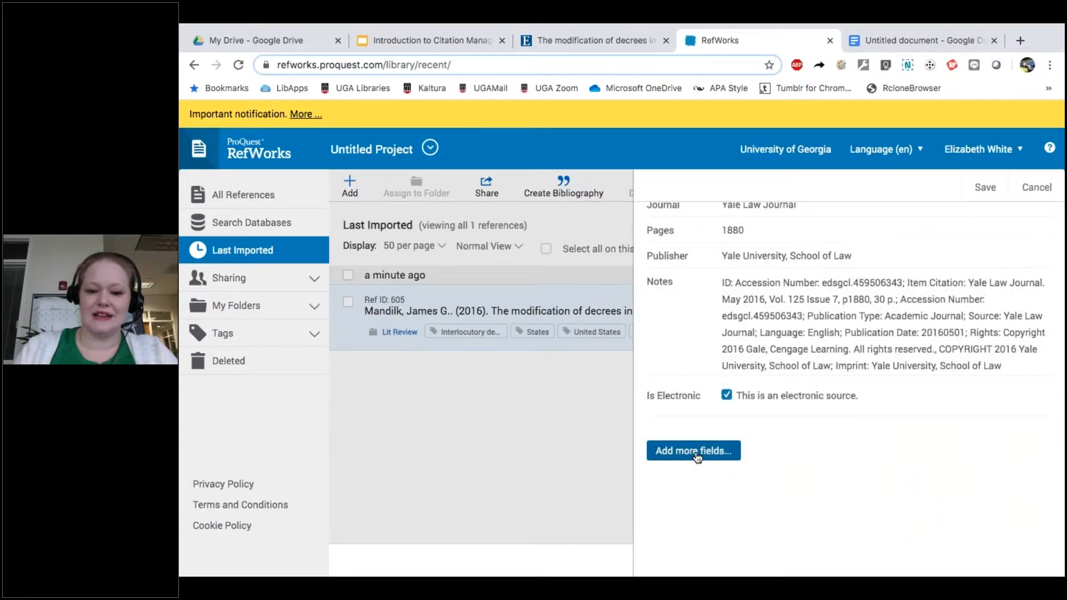
click(696, 454)
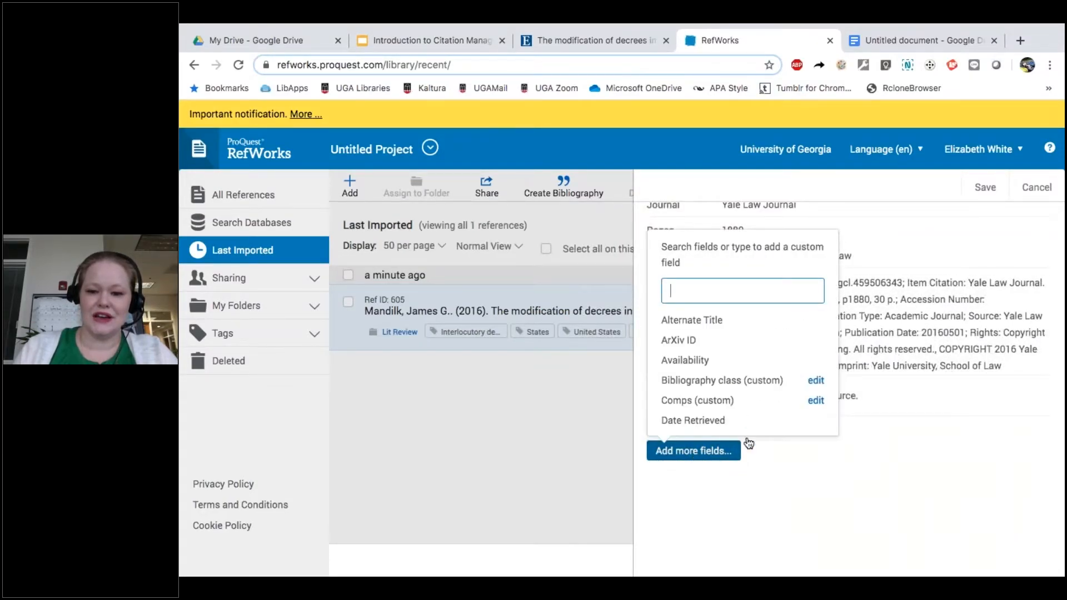
click(903, 395)
scroll(839, 347, up, 3)
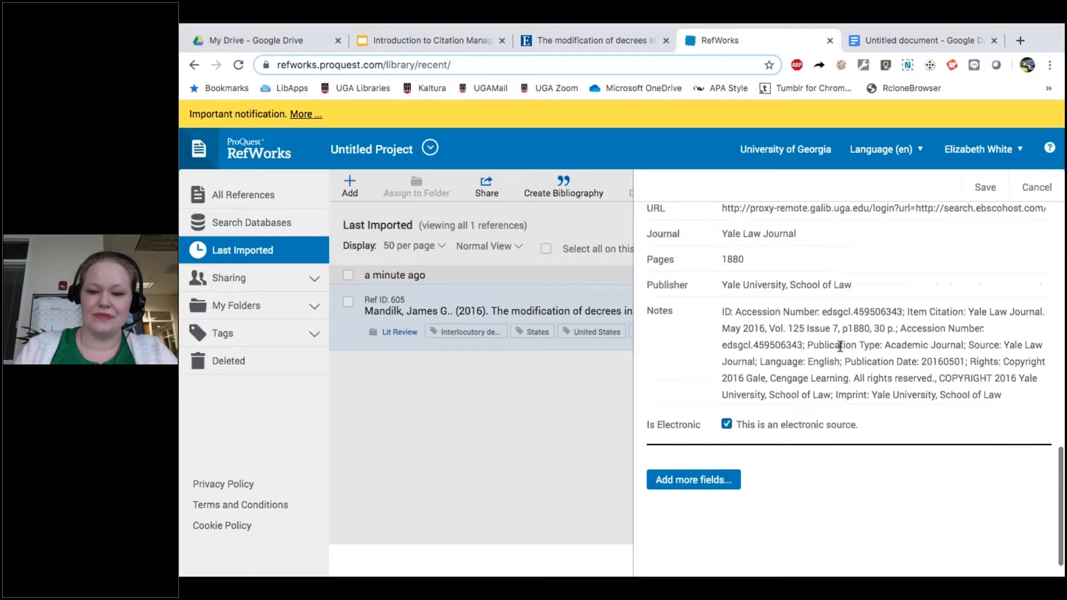
scroll(839, 346, down, 1)
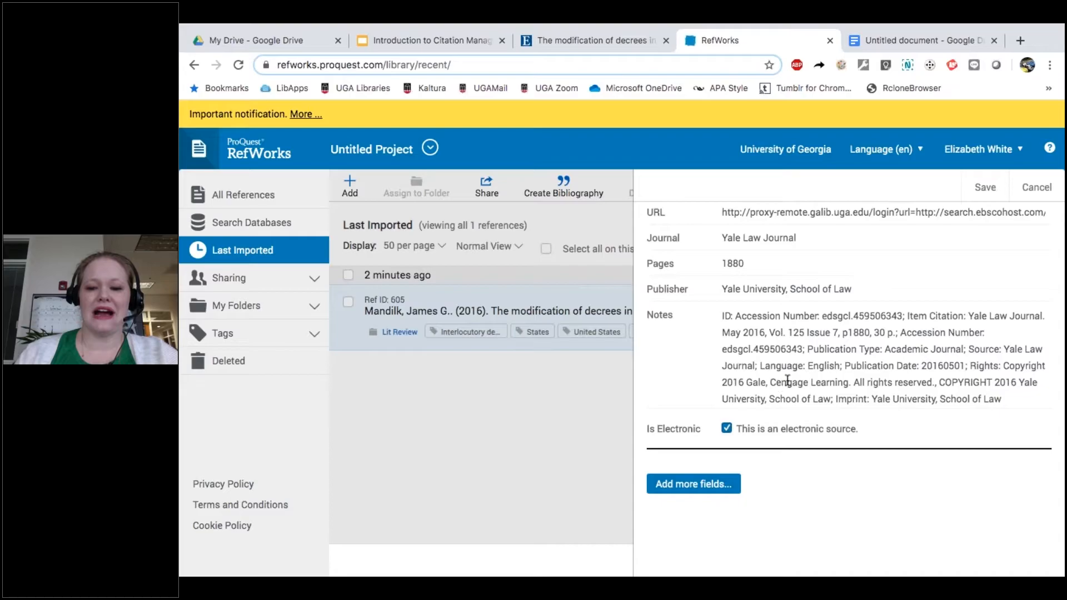
scroll(787, 378, up, 1)
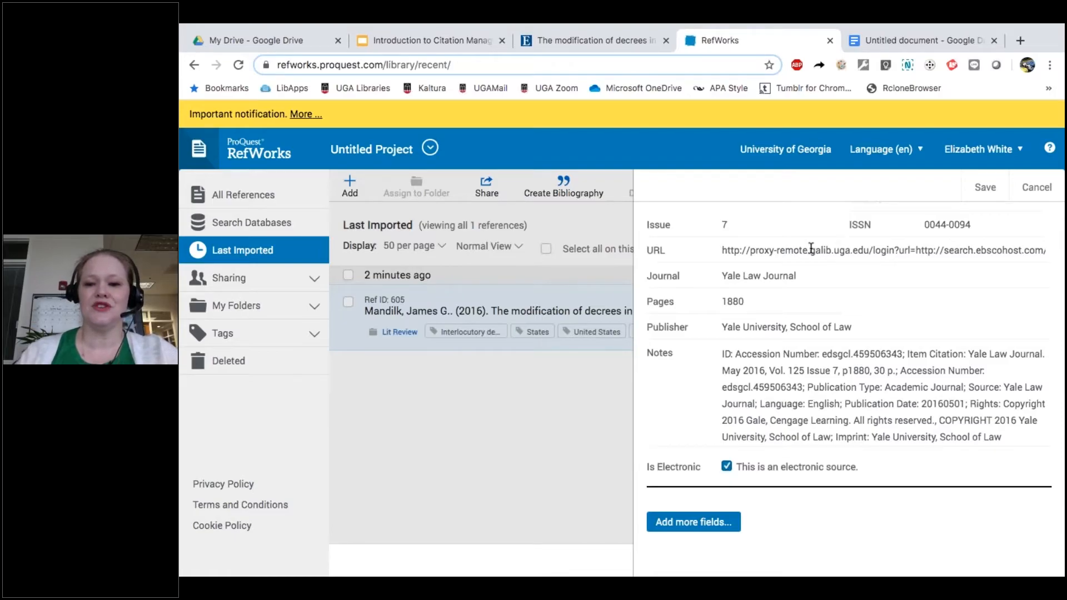
click(727, 467)
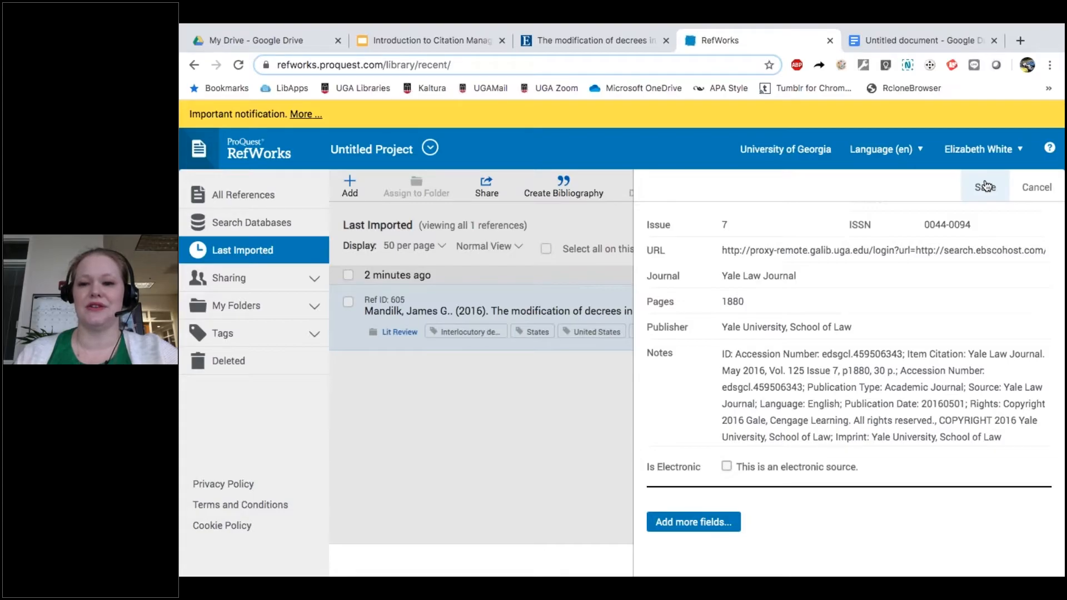
click(985, 185)
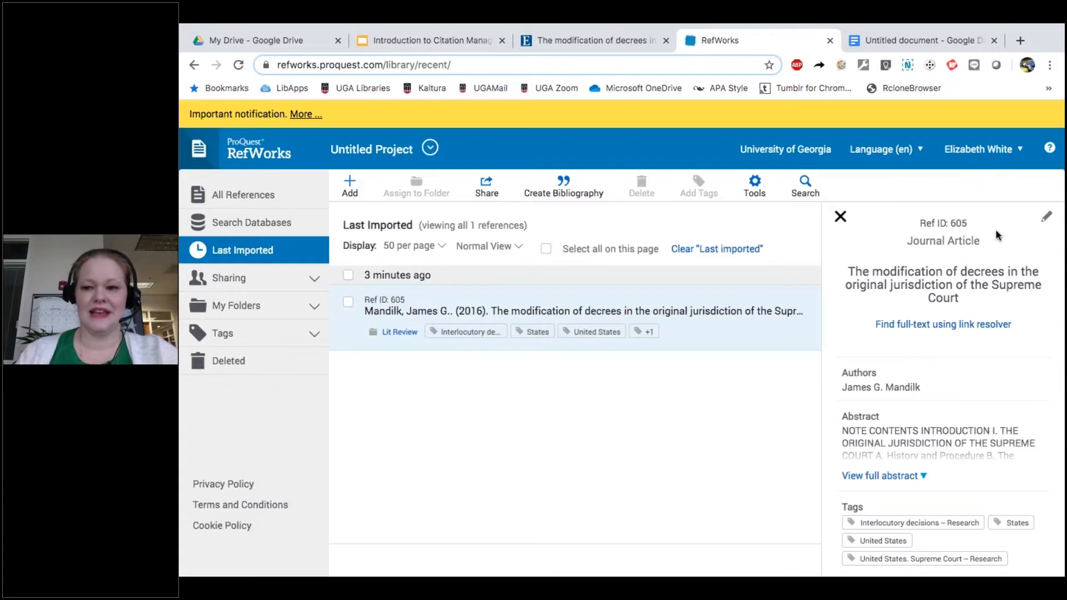
Step: Close the reference details and open the Add (+) menu of reference-adding options
click(839, 216)
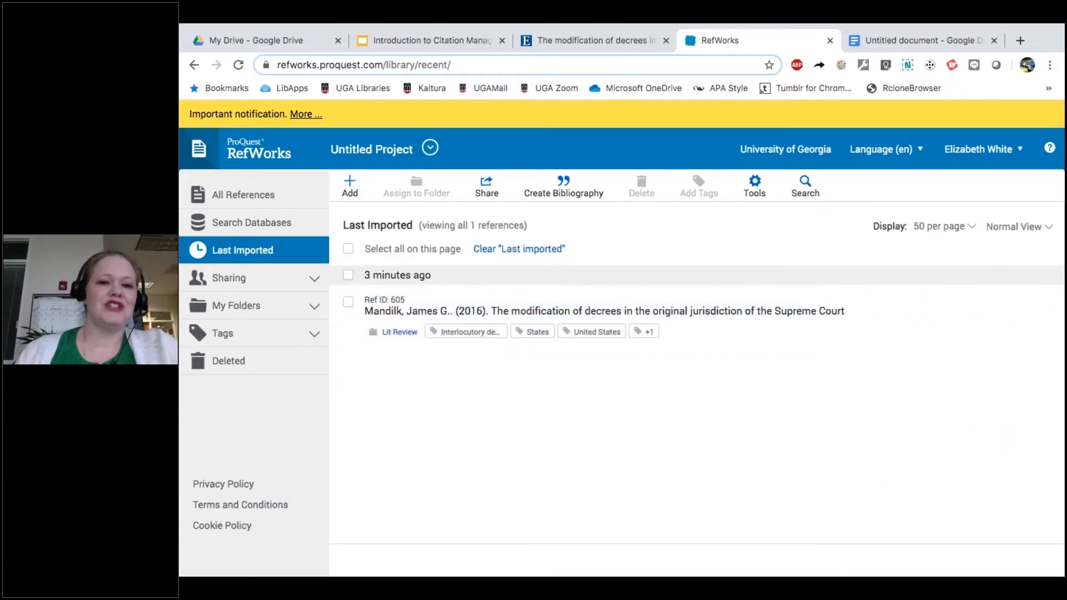
click(350, 194)
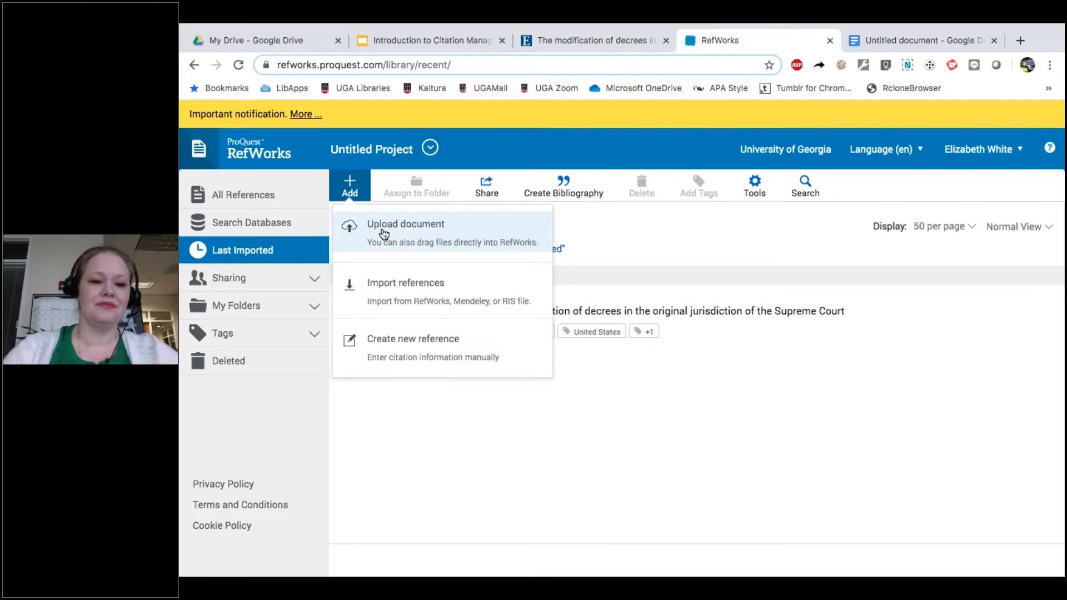
Step: Create a new manually entered reference and set its Ref Type to Court Case
click(410, 360)
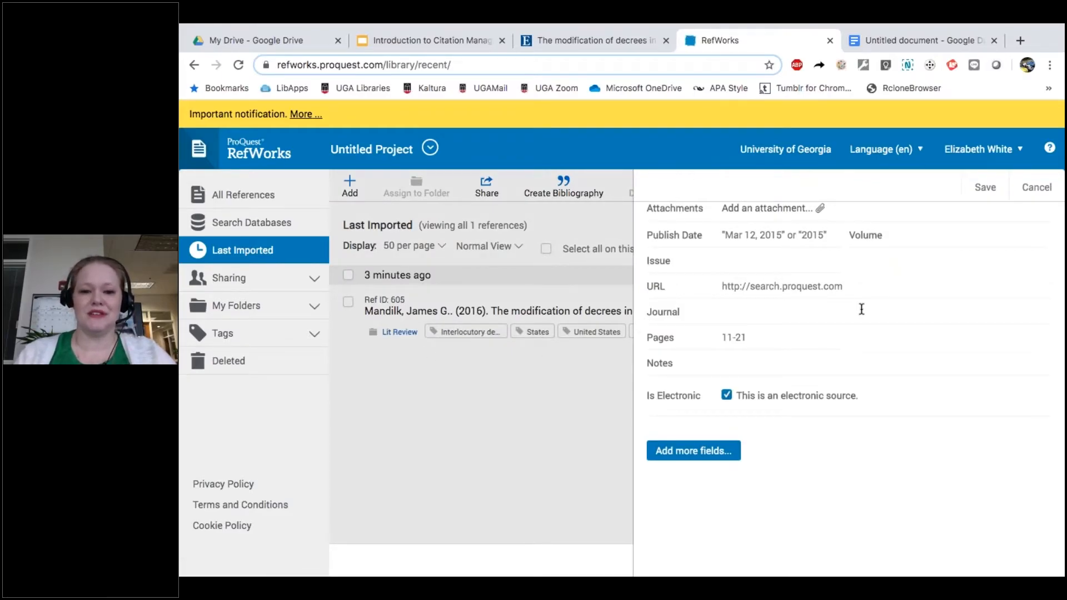
scroll(861, 308, up, 5)
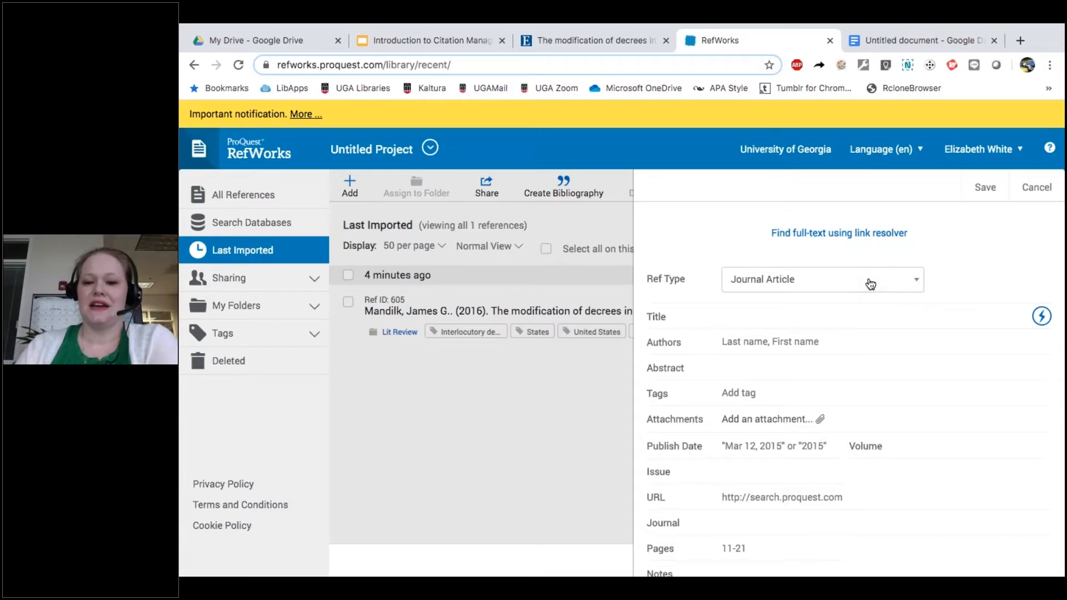
click(870, 282)
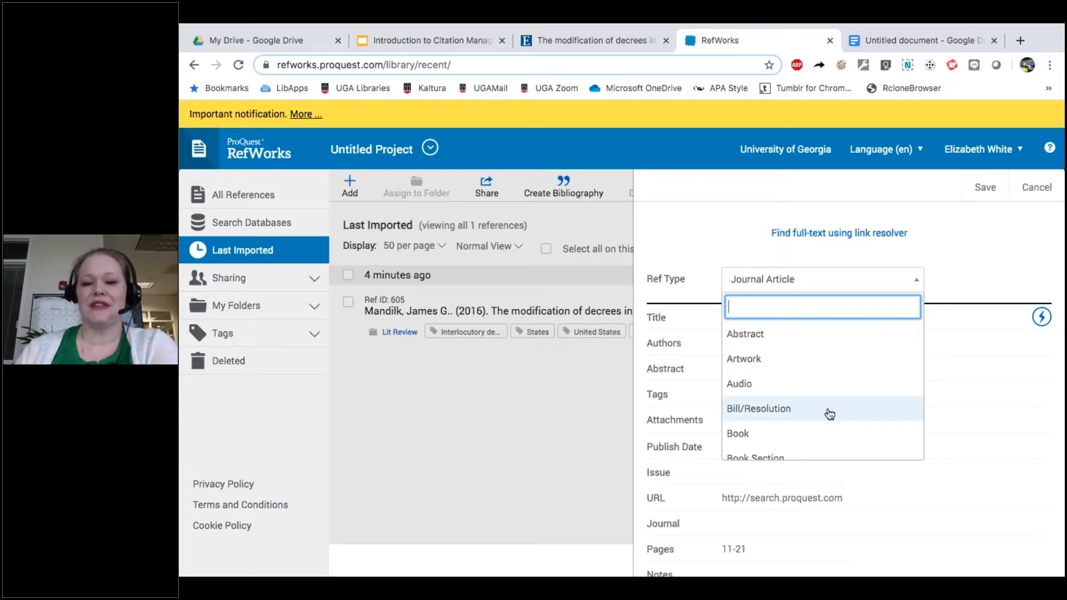
scroll(830, 395, down, 6)
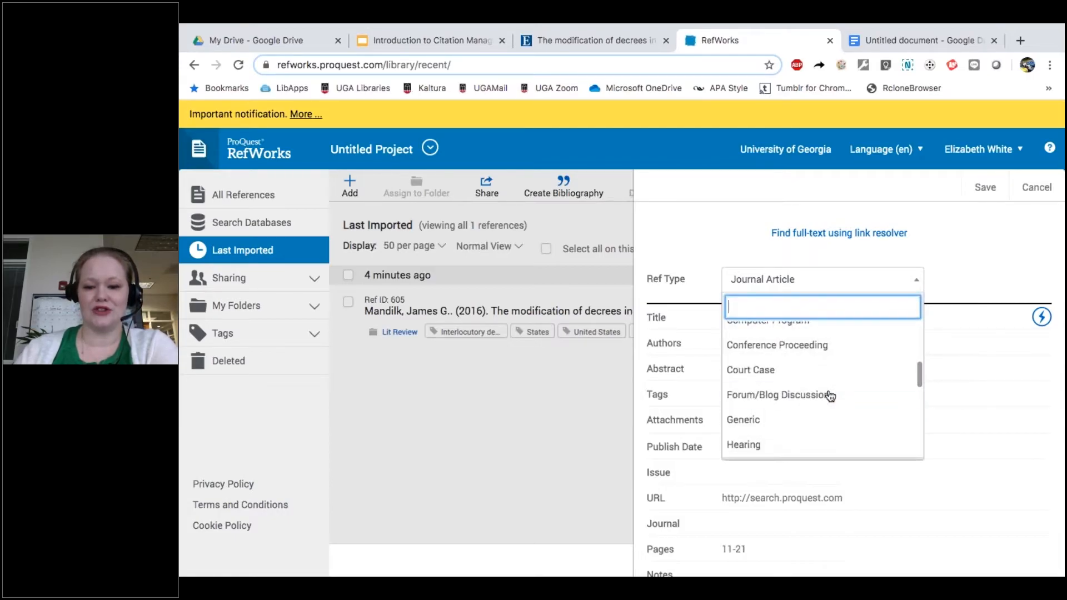
click(761, 374)
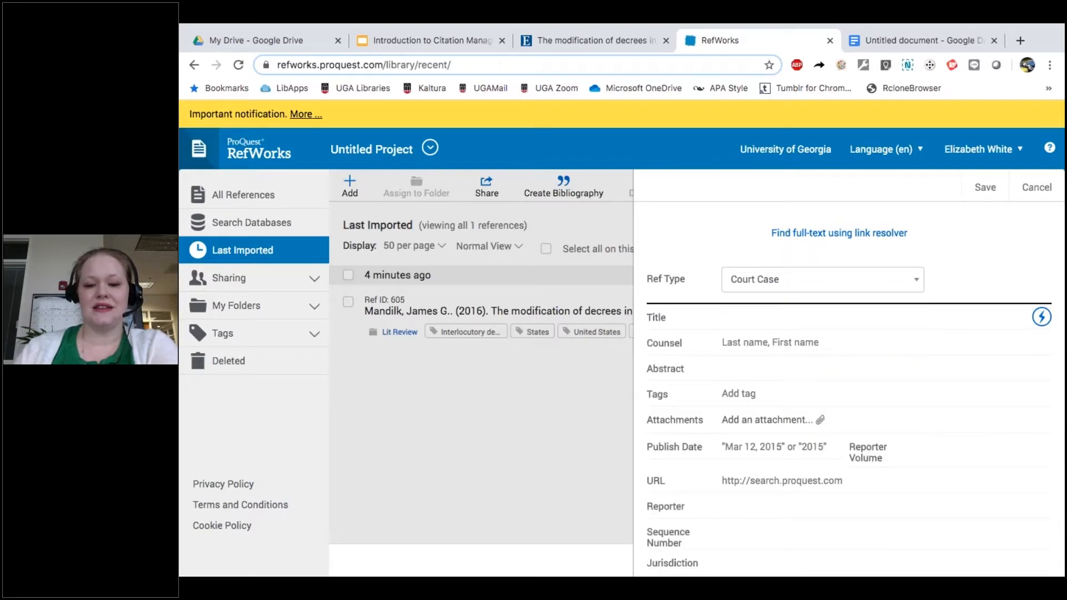
scroll(761, 369, down, 3)
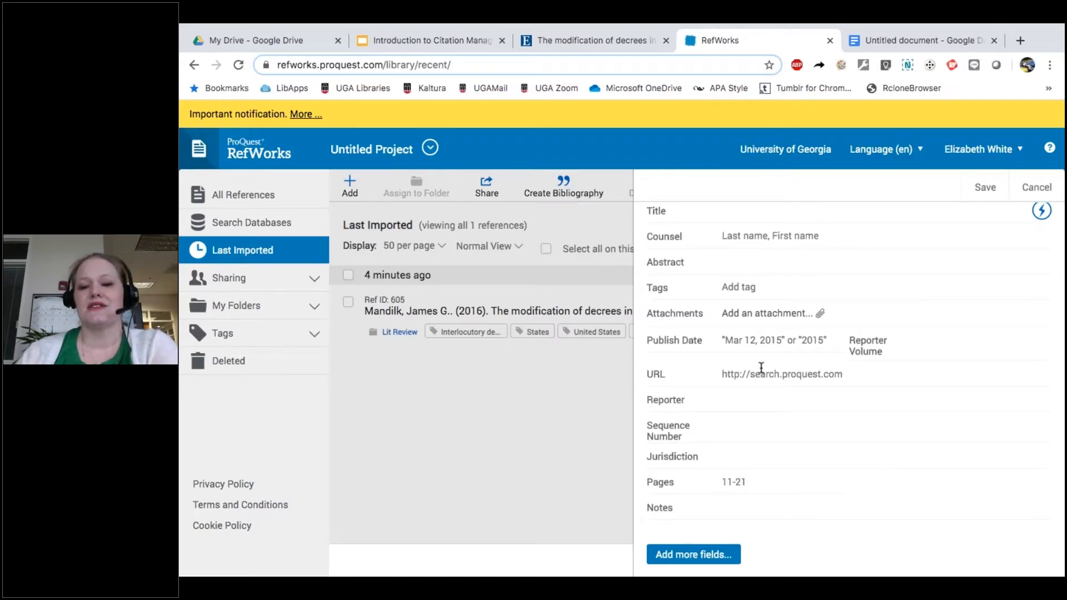
scroll(759, 345, up, 3)
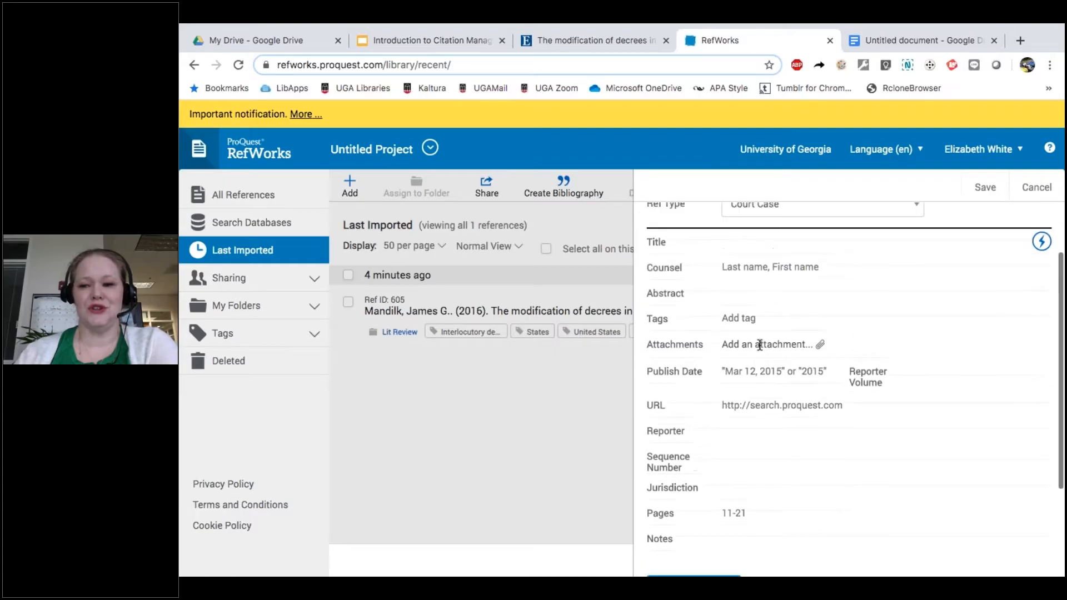
Step: Cancel the unsaved Court Case reference and return to the Last Imported list
click(1036, 190)
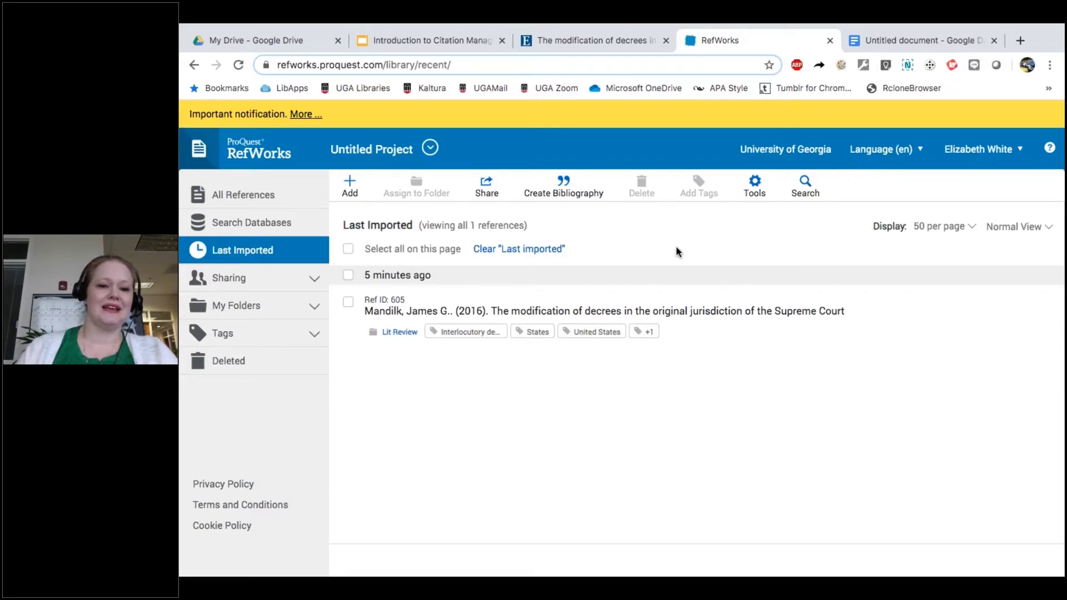
Step: Expand My Folders, then cancel the Name your folder prompt without creating a folder
click(314, 308)
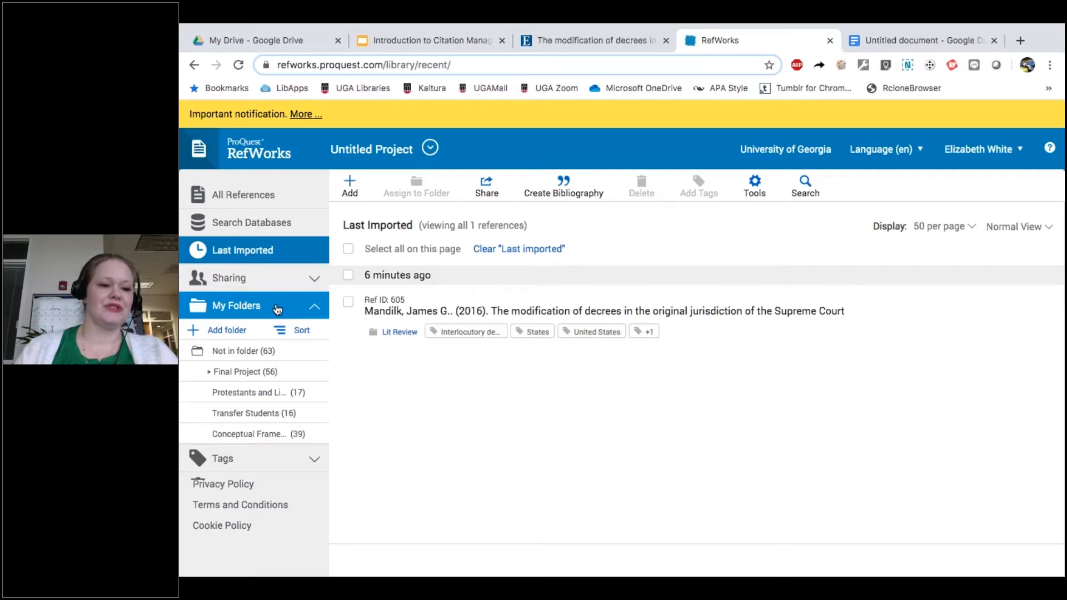
click(227, 331)
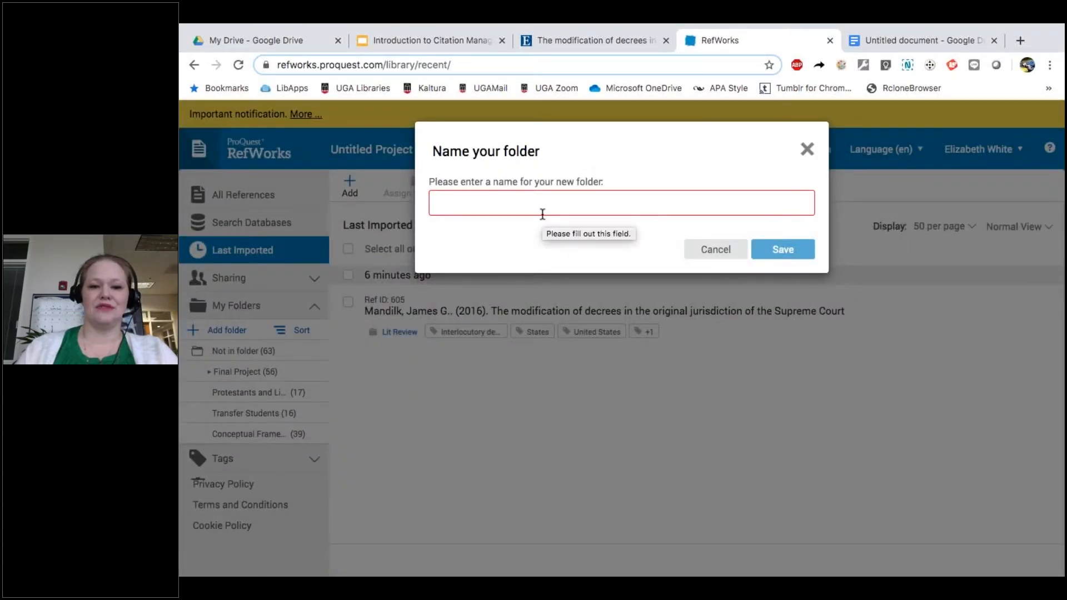
click(714, 250)
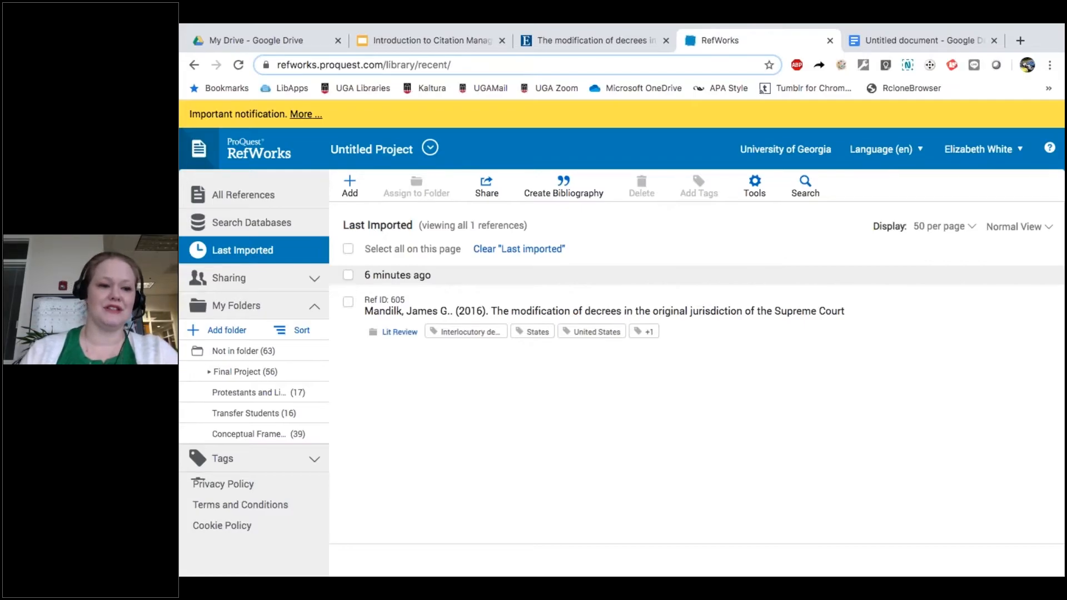
Step: Go to Search Databases and check the database list, leaving PubMed selected
click(281, 223)
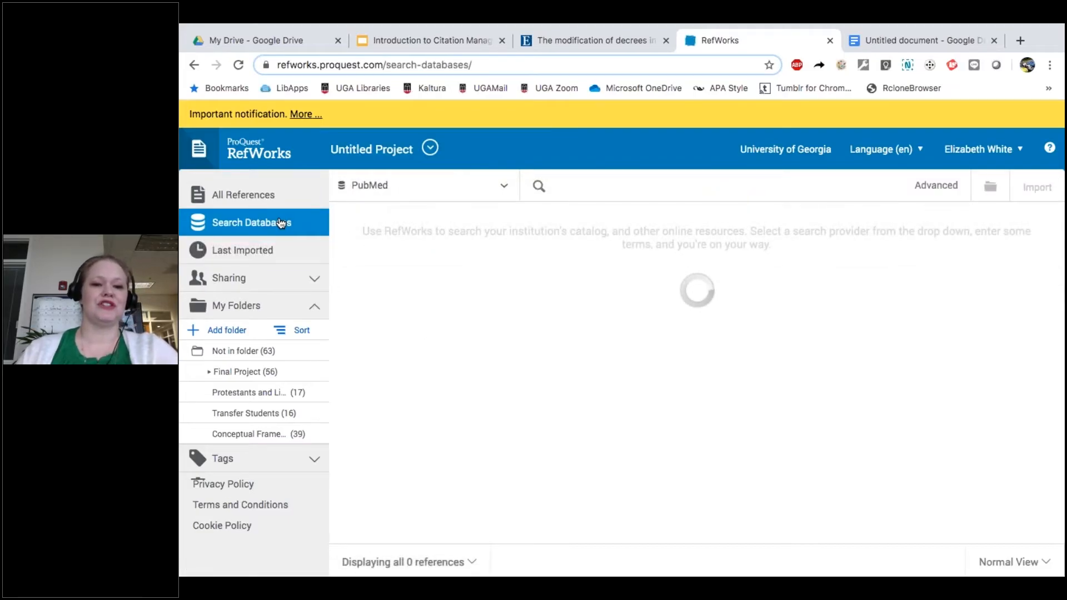
click(443, 197)
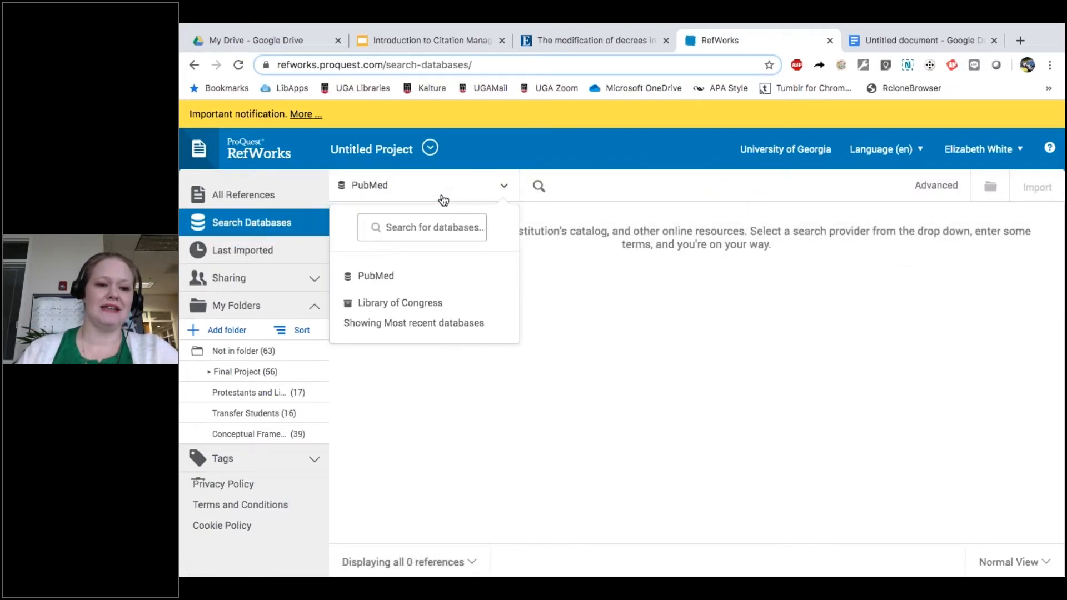
click(560, 306)
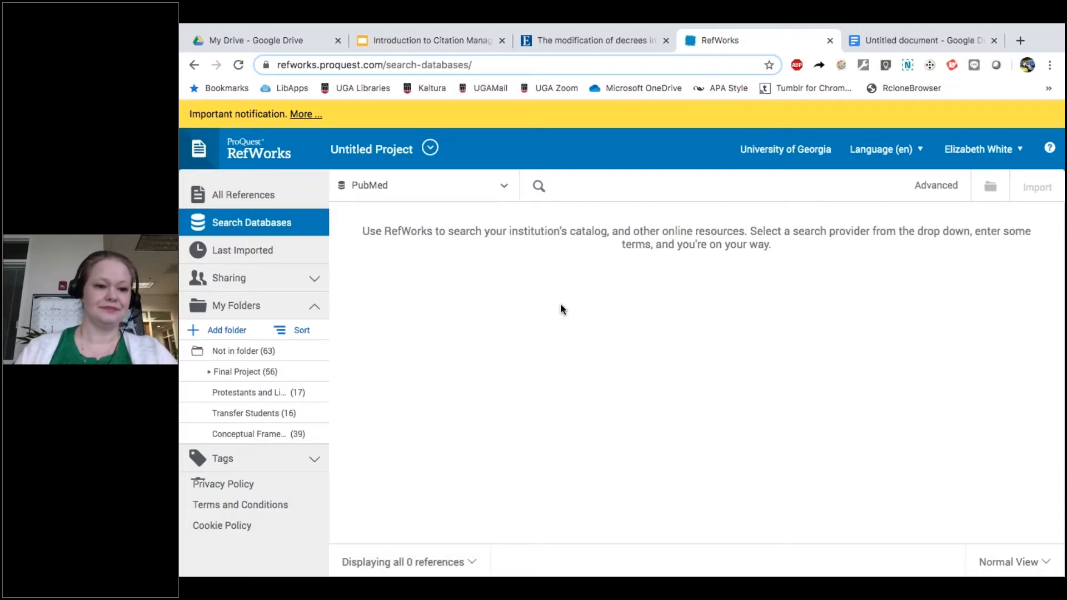
Step: Collapse My Folders and Tags, then show All References, listing all 191 entries
click(290, 309)
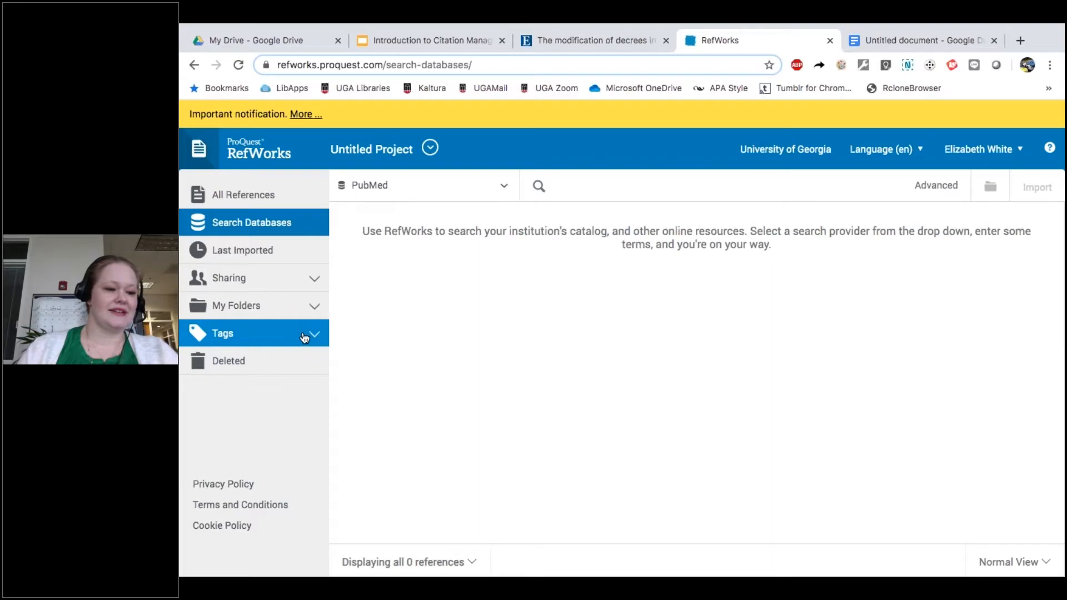
click(305, 338)
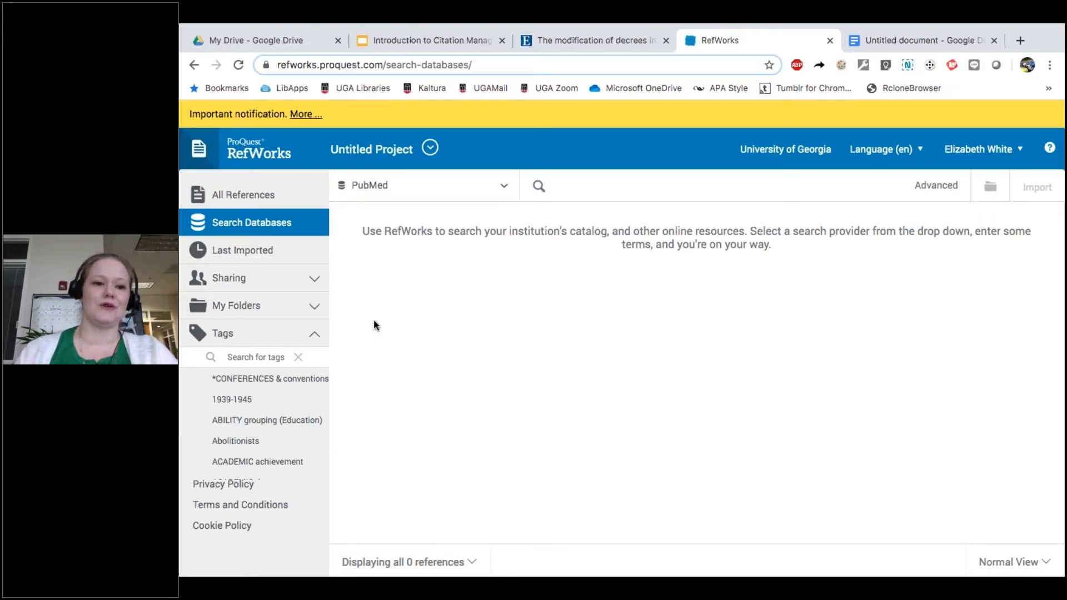
click(315, 335)
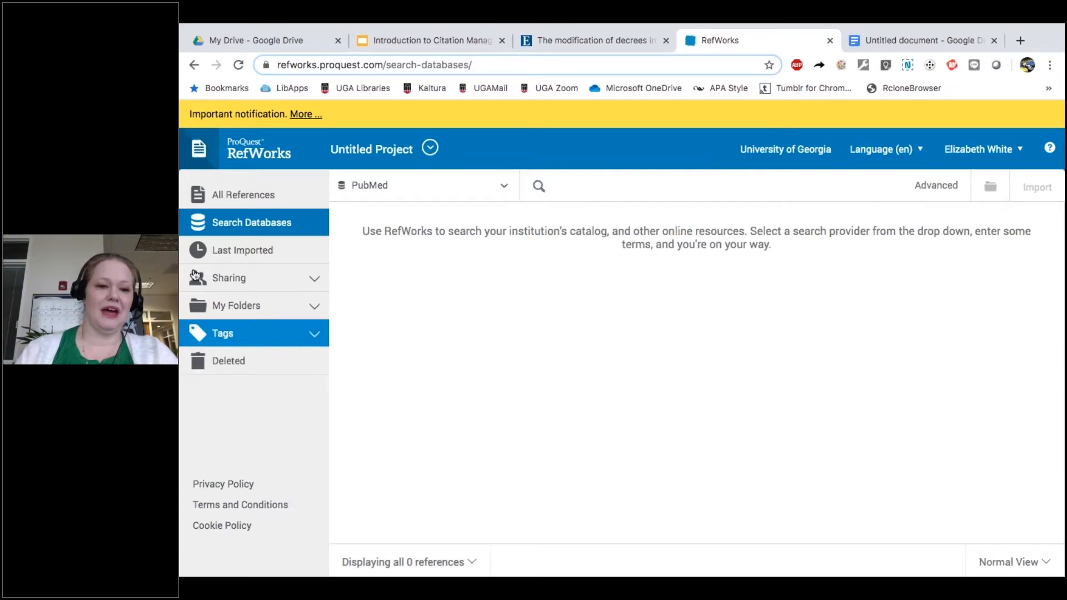
click(236, 196)
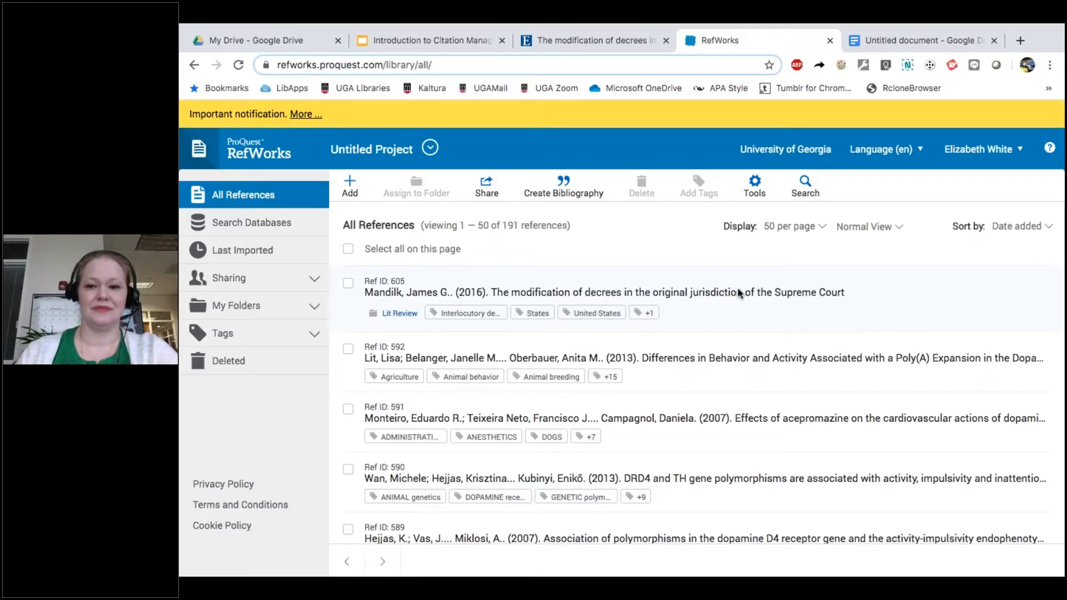
Step: Switch the display to Citation View using Chicago 17th Edition Author-Date style
click(899, 229)
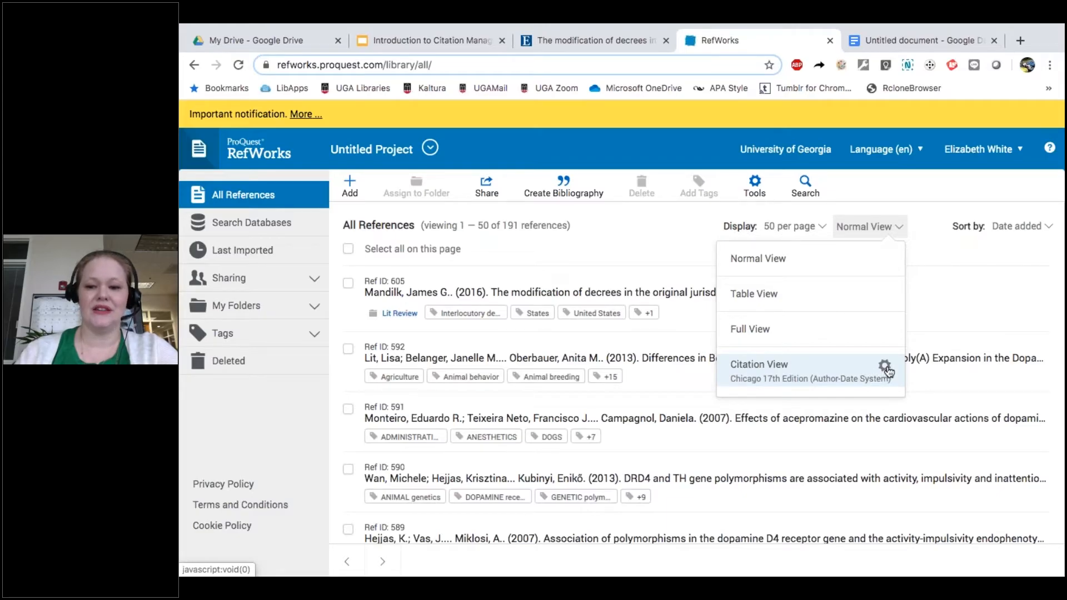
click(885, 368)
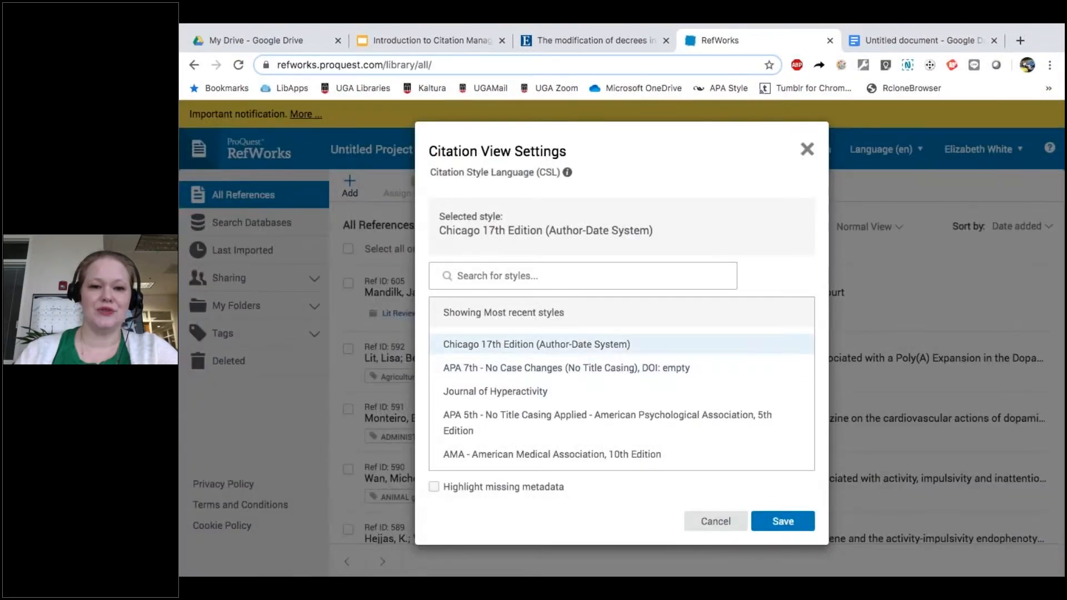
click(640, 272)
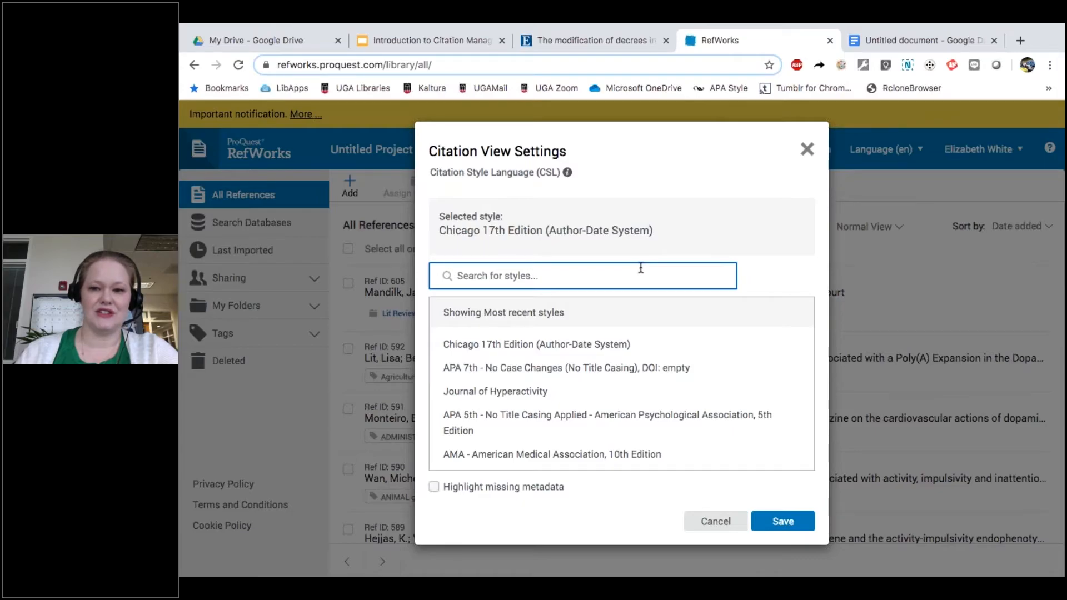
click(807, 149)
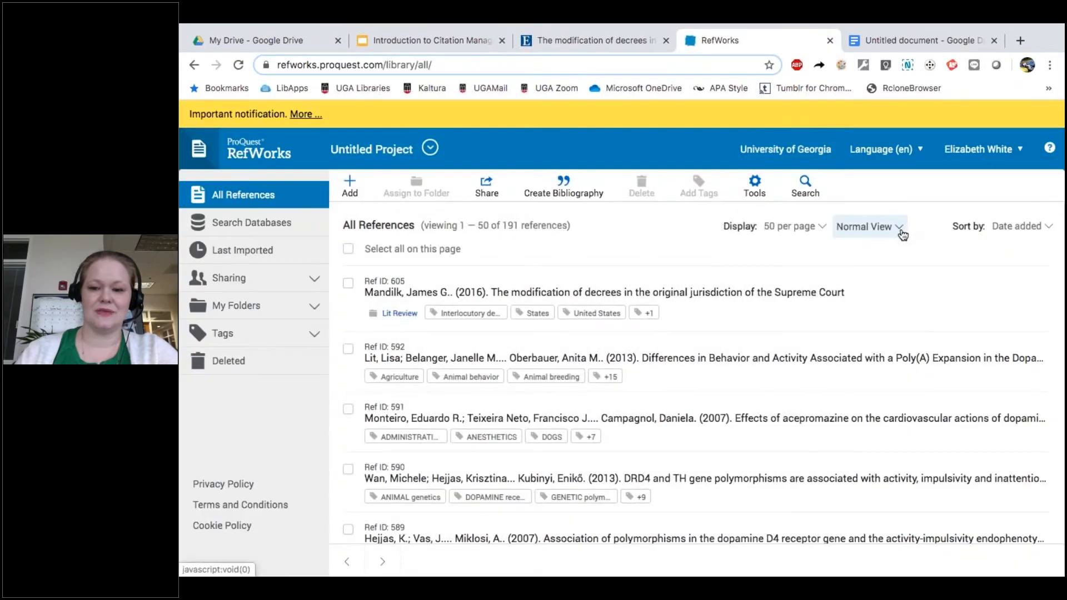
click(898, 236)
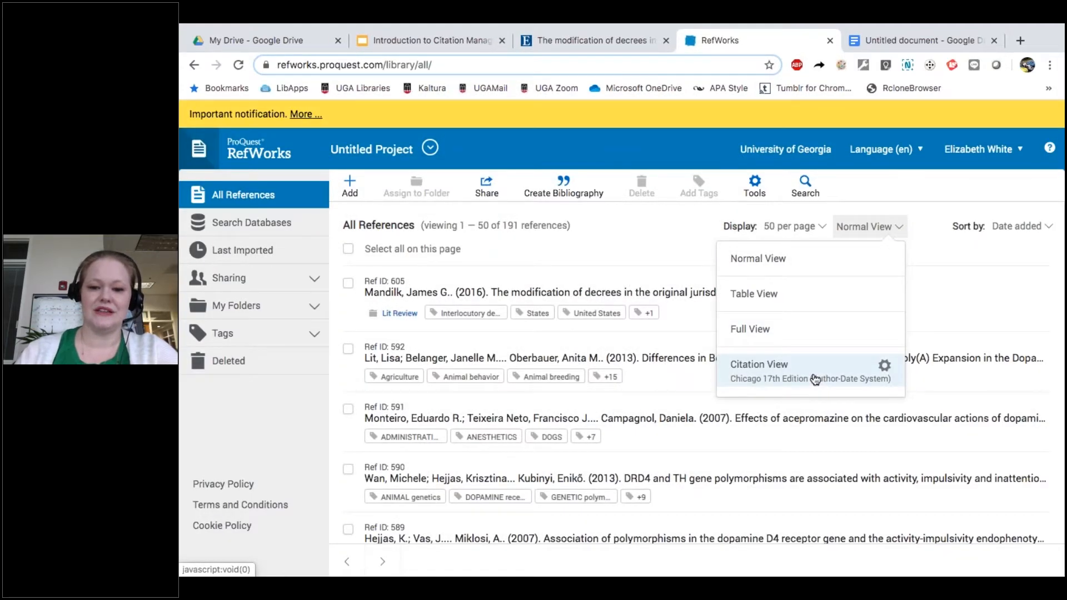
click(815, 379)
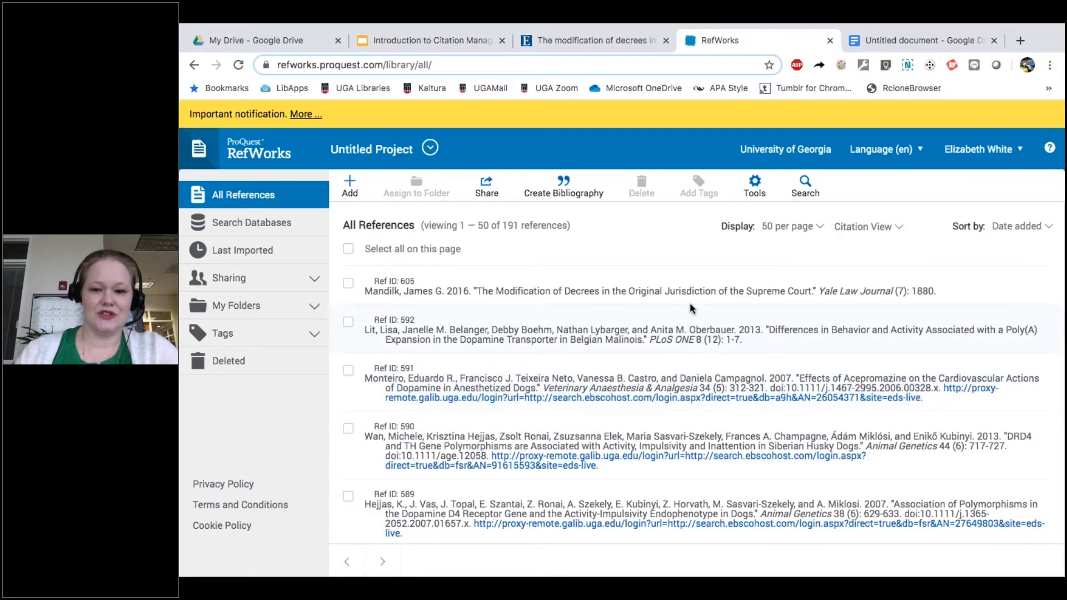
Step: Edit the acepromazine article (Ref ID 591), unchecking 'This is an electronic source', and save
click(682, 385)
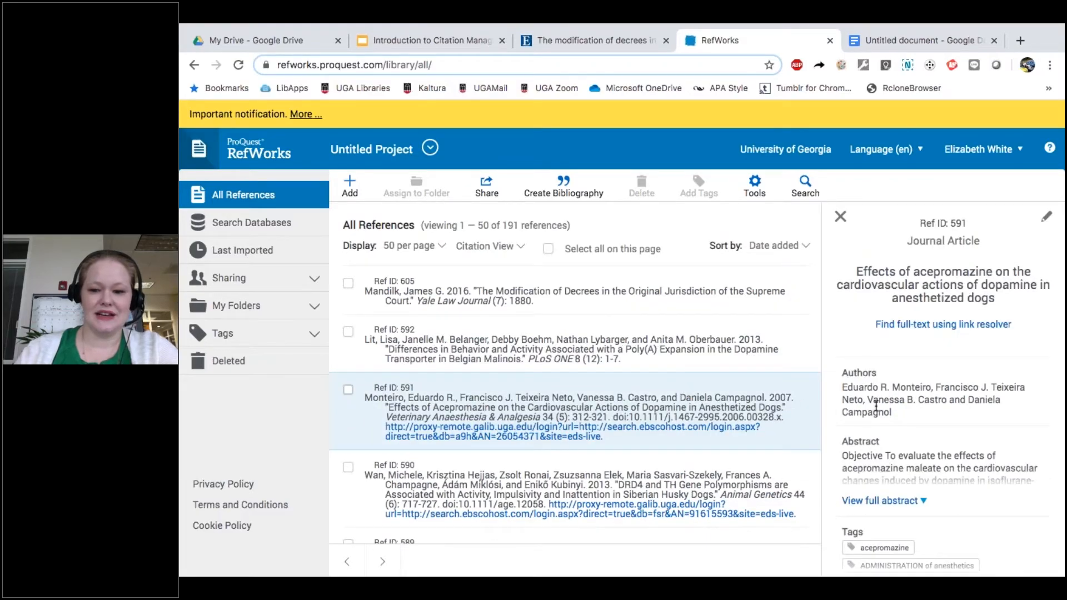
scroll(906, 406, down, 8)
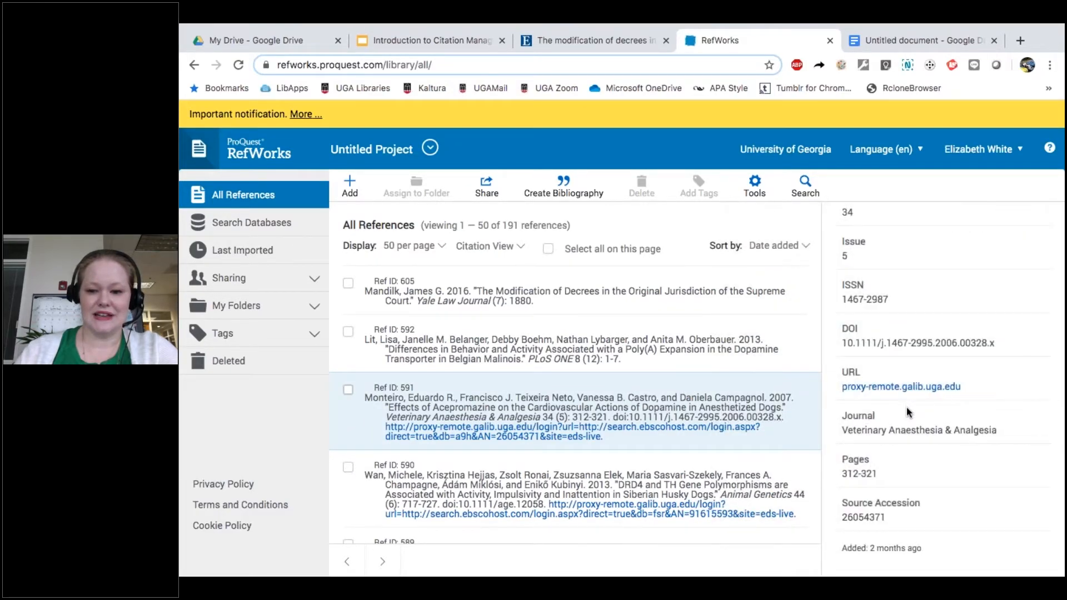
scroll(909, 412, up, 8)
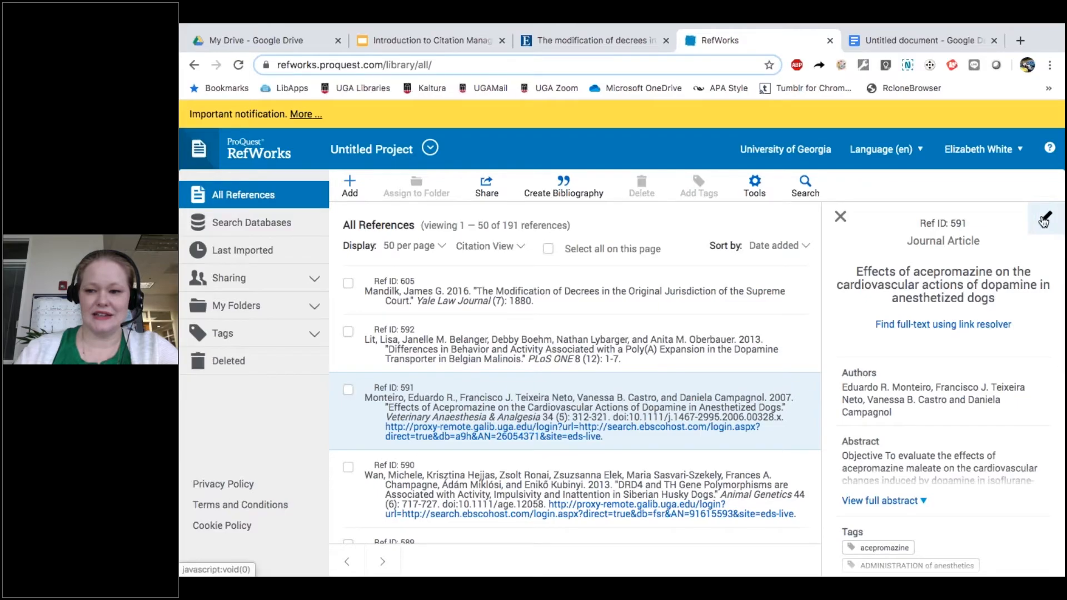
click(1043, 221)
scroll(933, 414, down, 10)
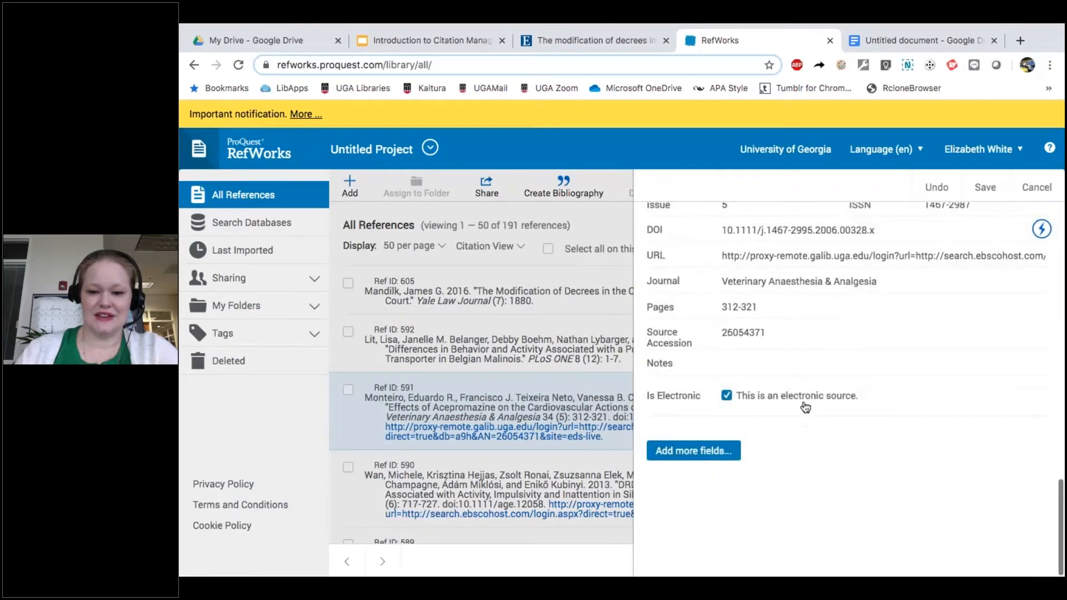
click(802, 399)
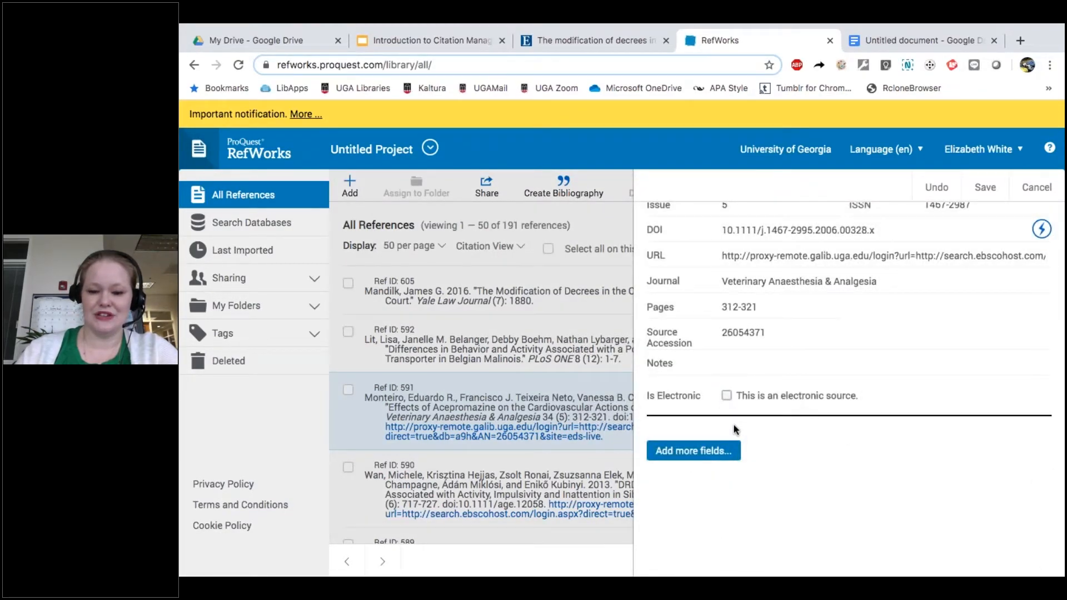
click(985, 188)
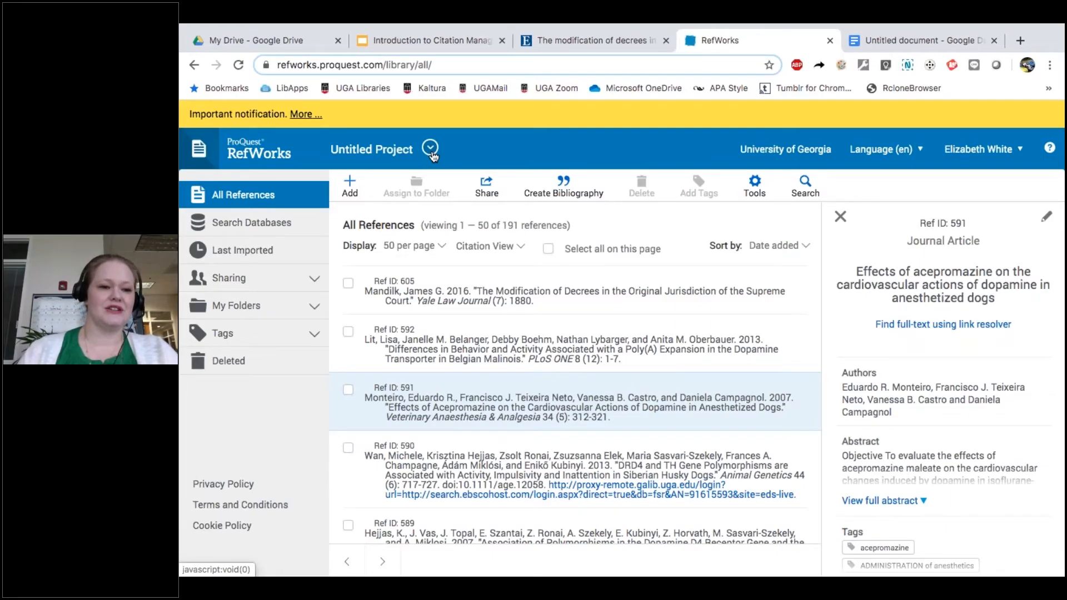
Step: Expand Sharing, close the Share a folder settings, then close the Ref ID 591 details
click(314, 282)
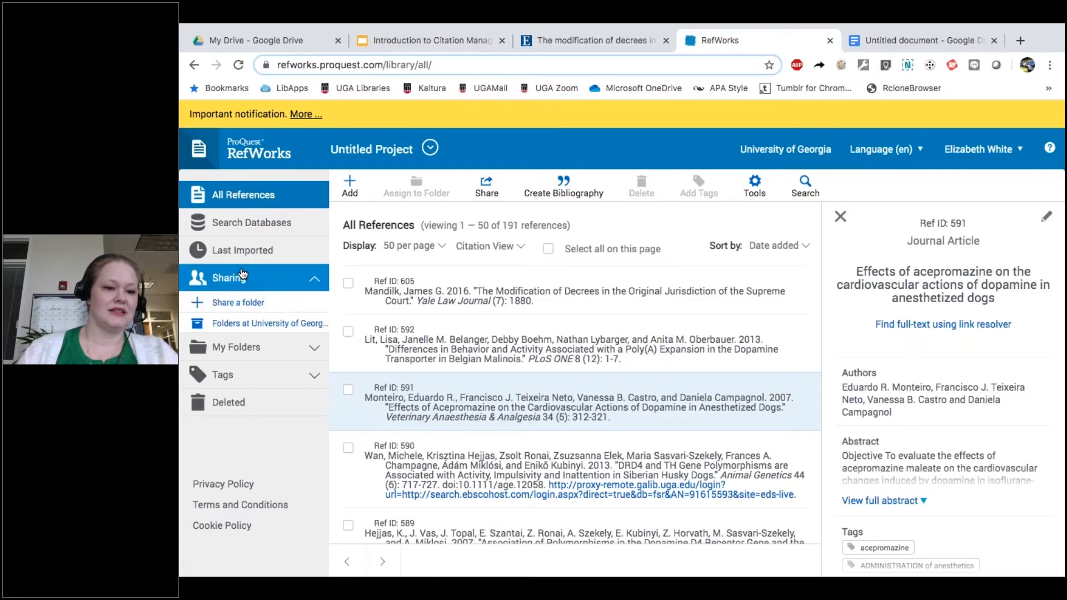
click(240, 305)
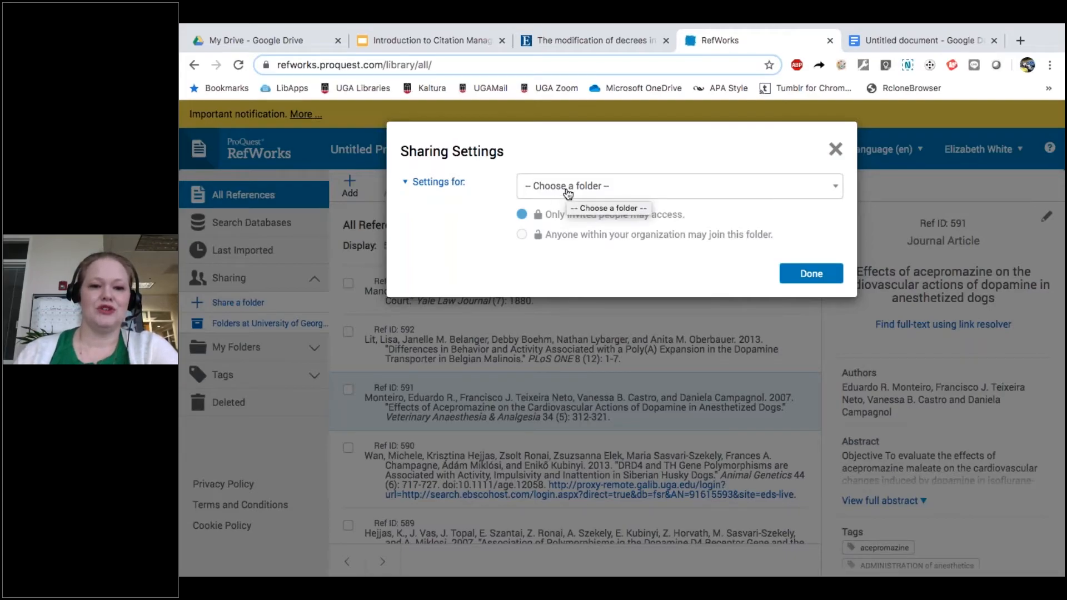
click(836, 151)
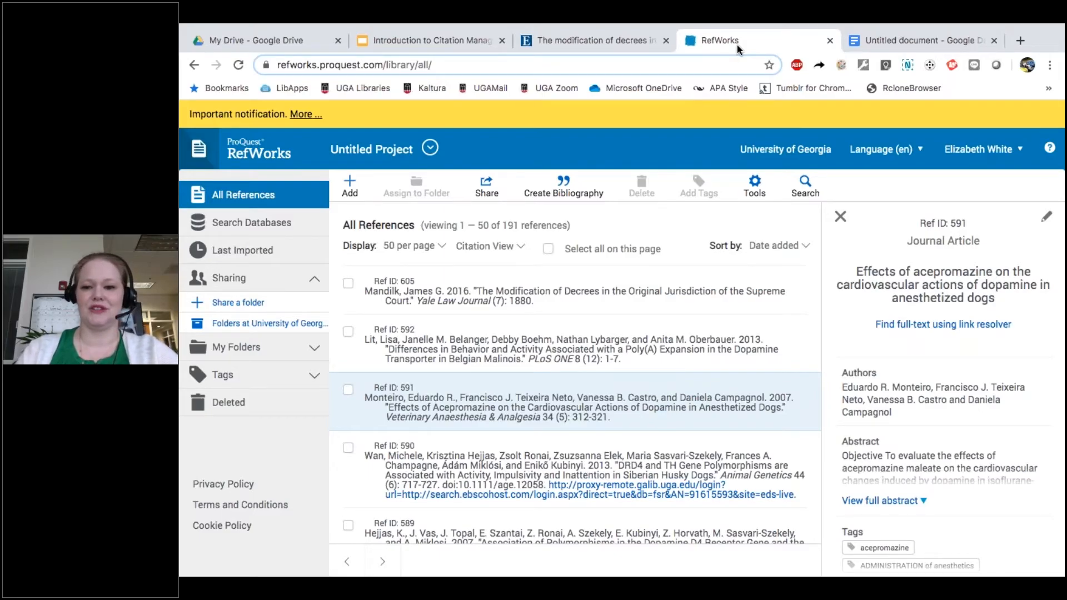
click(840, 217)
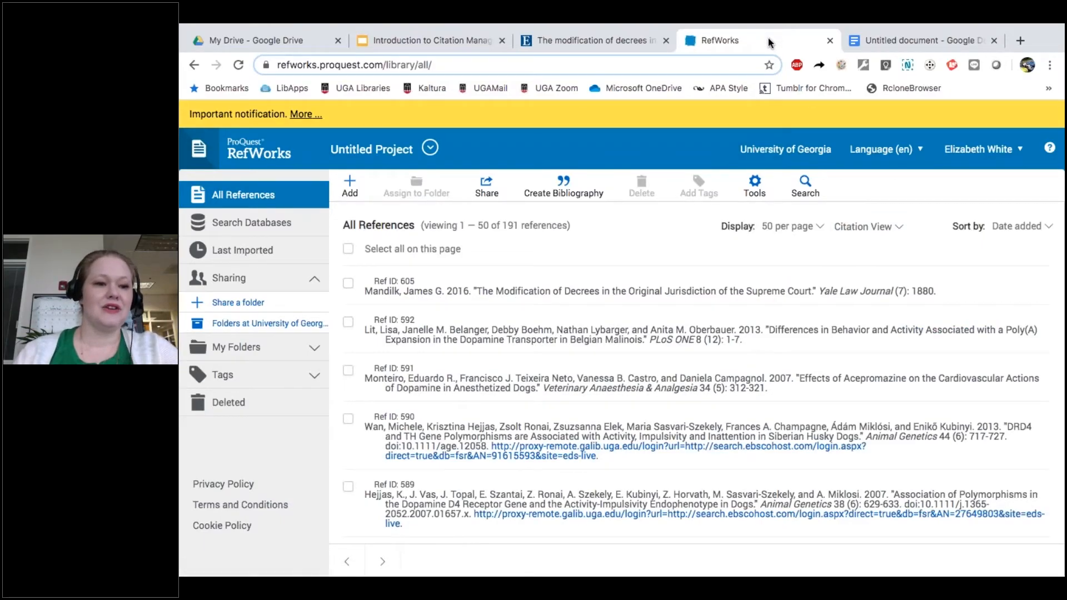
Step: Open the account menu from the user name dropdown in the top-right header
click(1022, 157)
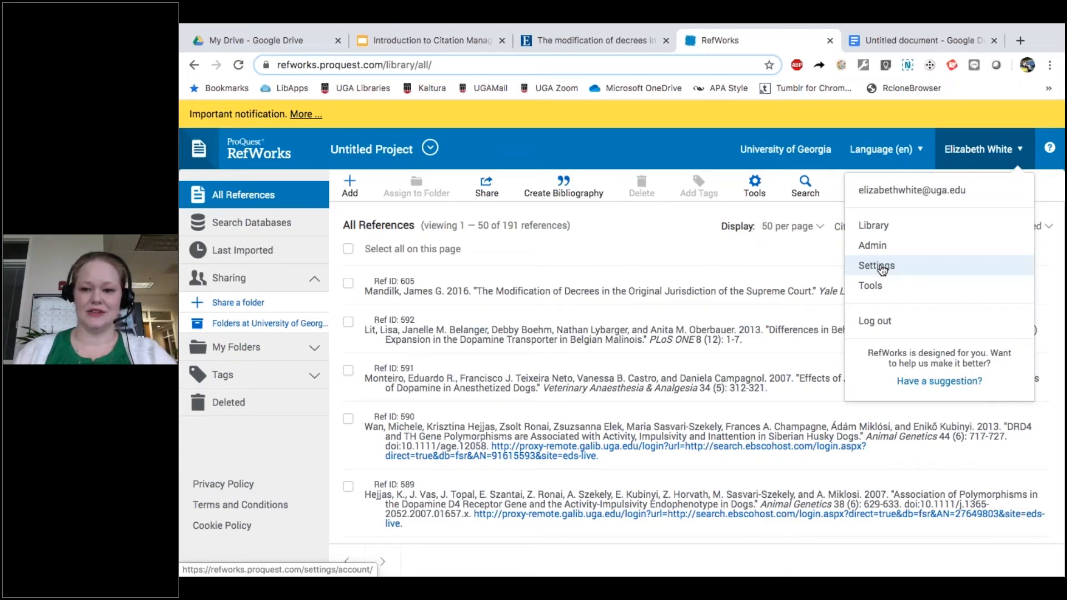
Step: Dismiss the RefWorks account menu and show the Create Bibliography options
click(656, 148)
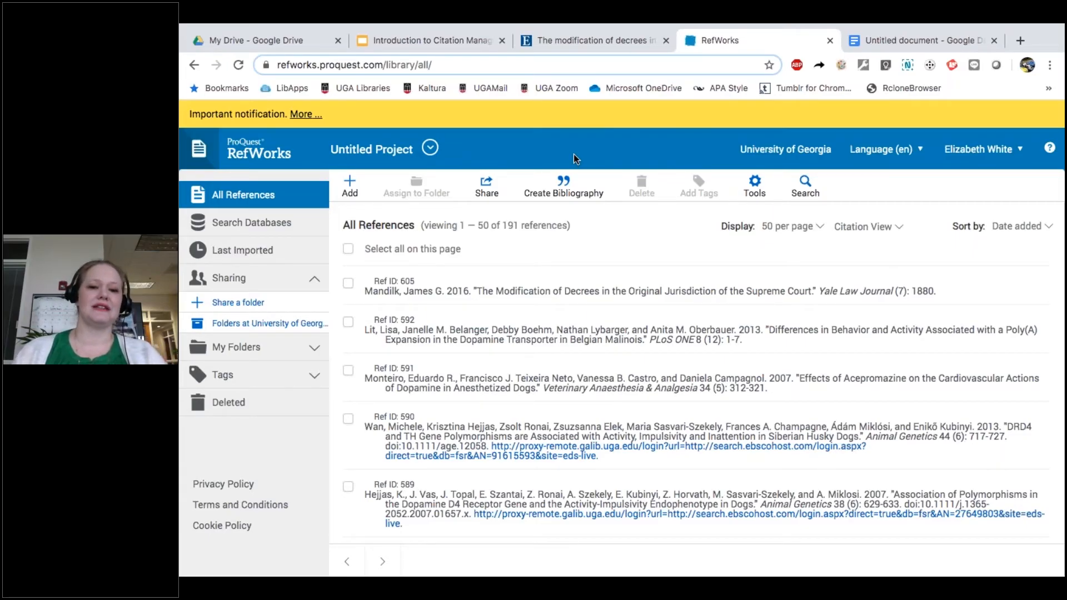
click(559, 192)
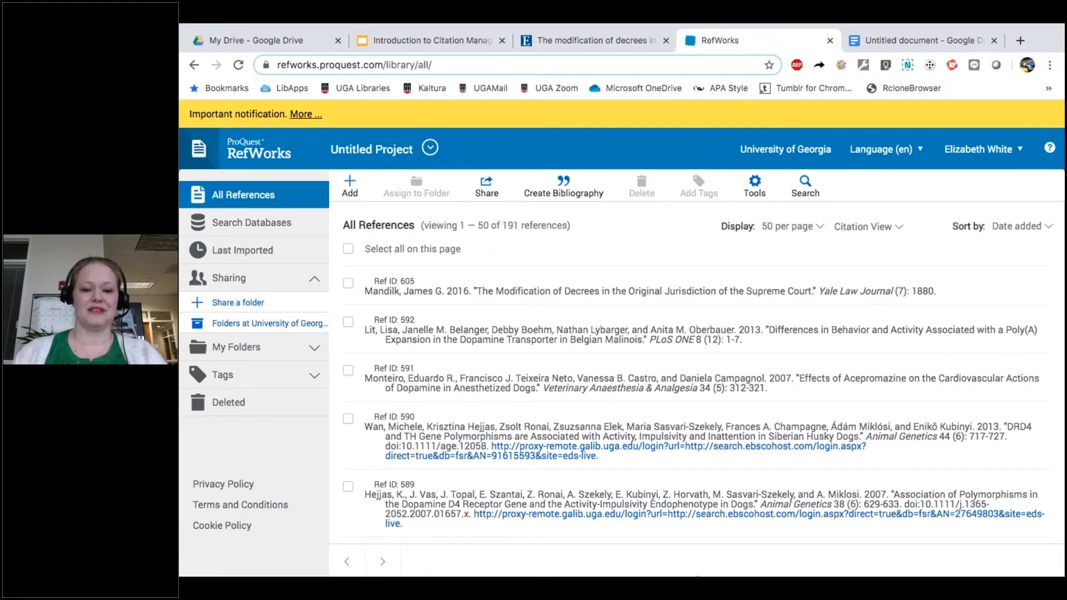
mouse_move(708, 558)
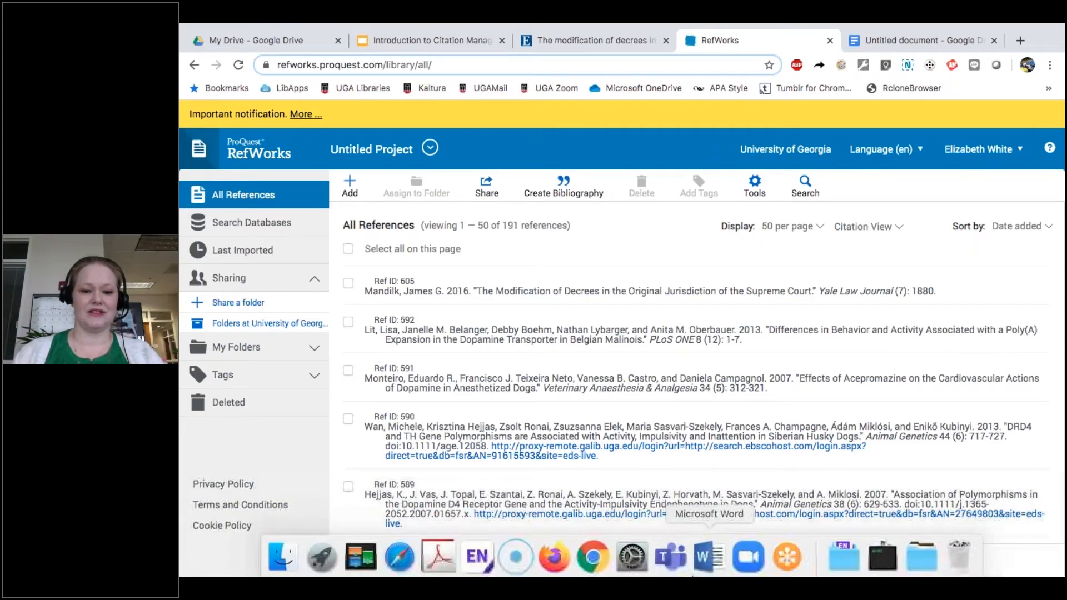
Step: In Word, open the My Add-ins list from Insert and select RefWorks Citation Manager
click(705, 562)
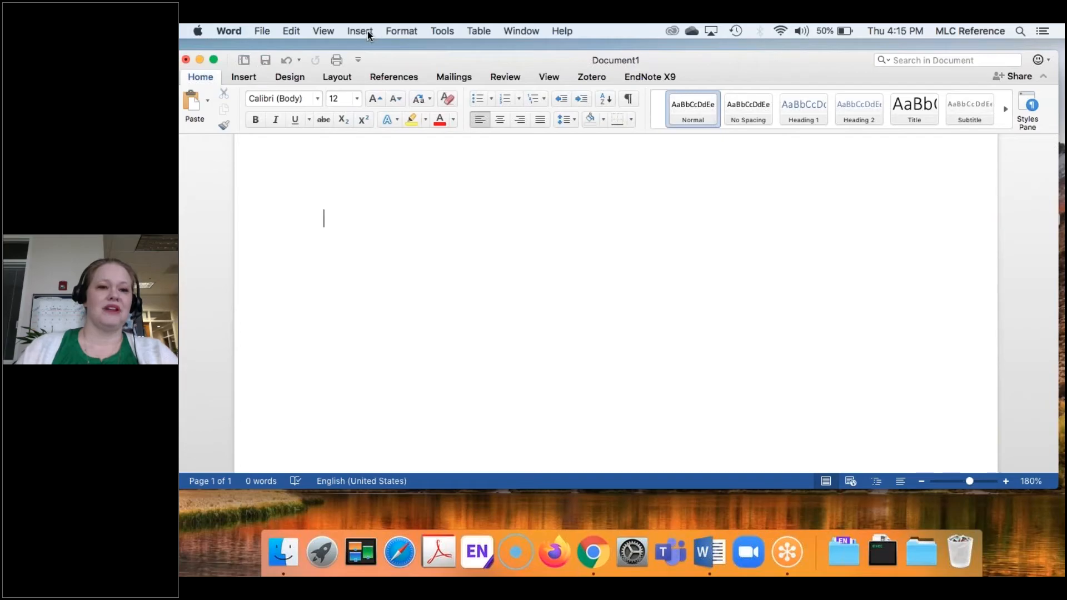
click(438, 31)
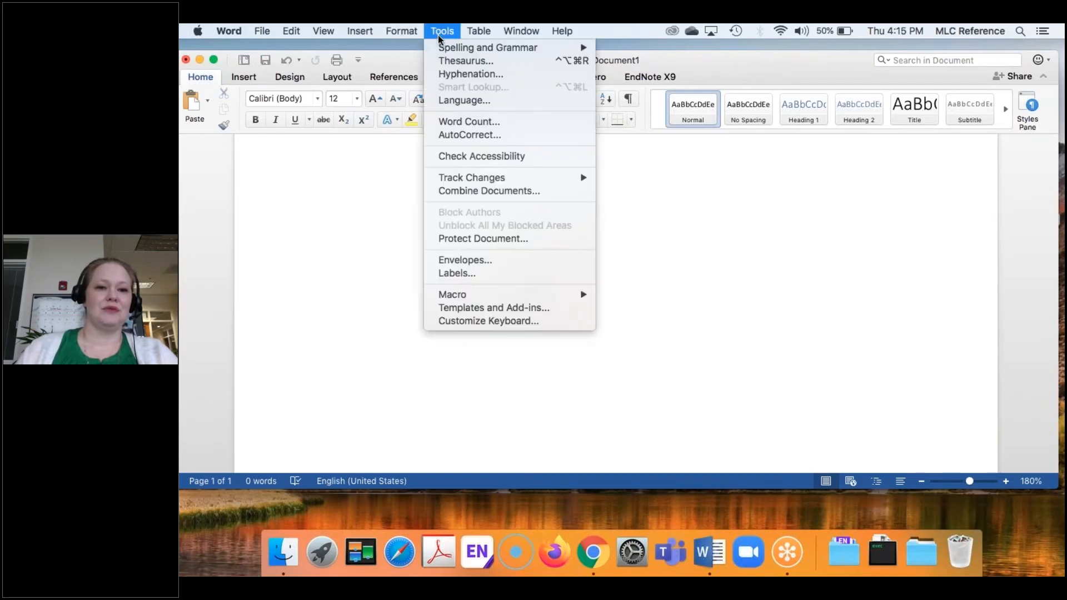
mouse_move(369, 35)
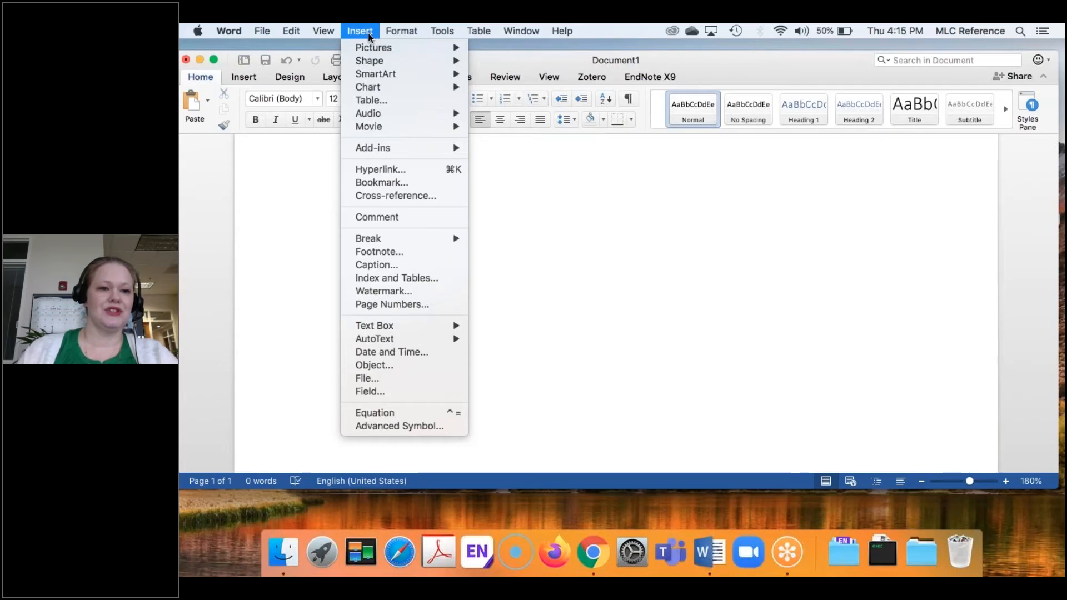
mouse_move(382, 151)
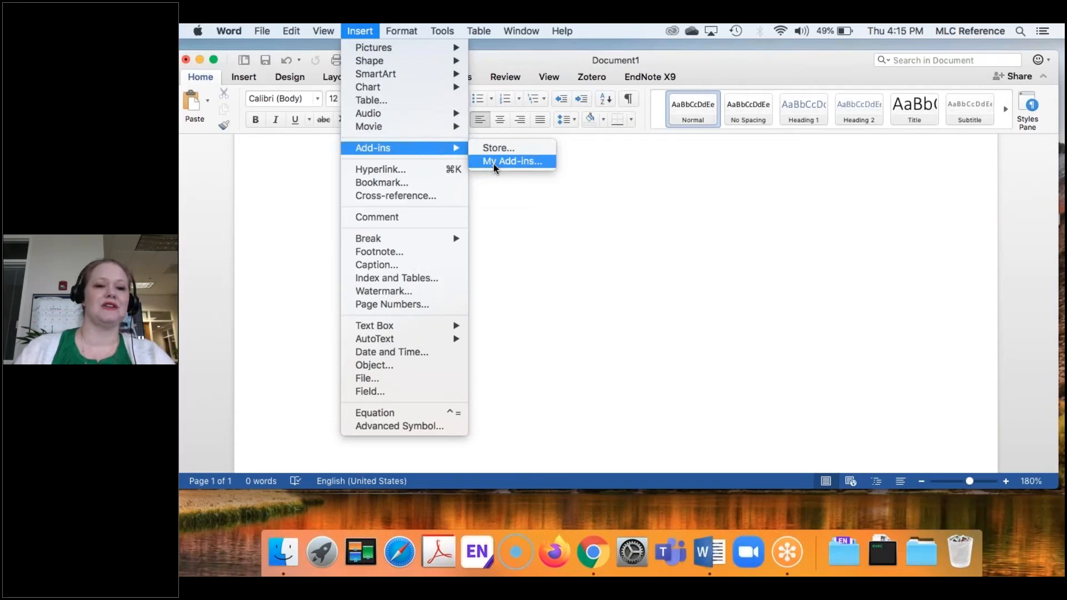
click(494, 164)
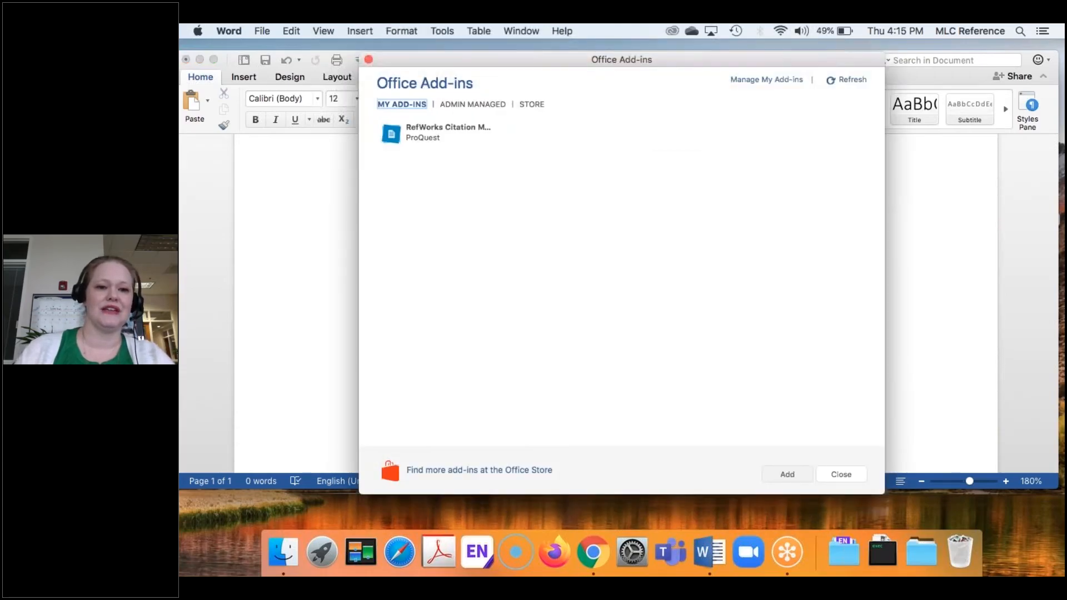
click(428, 143)
click(428, 143)
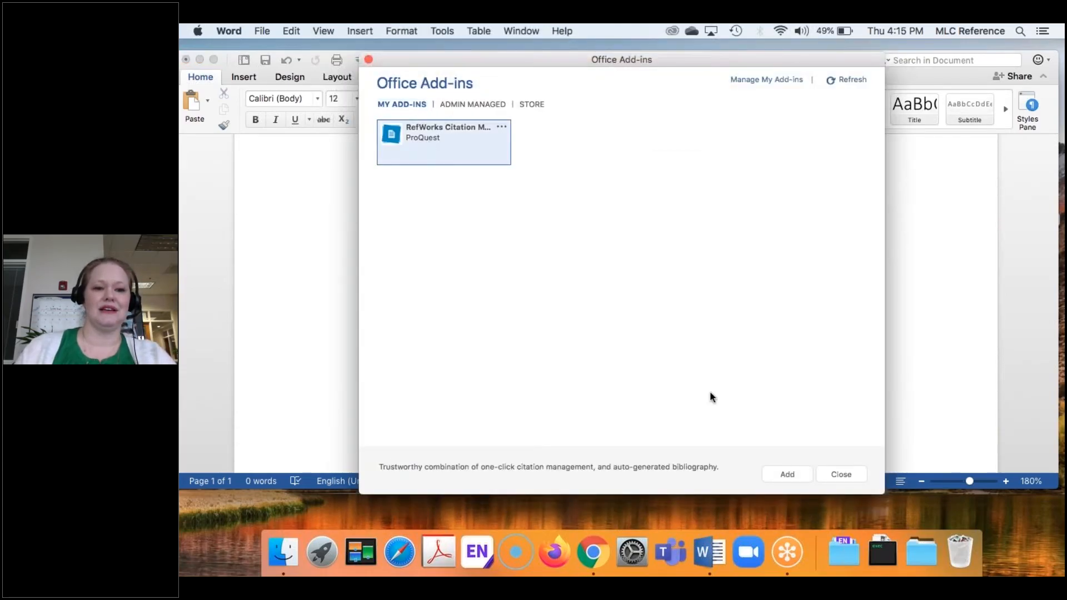
Step: Add the RefWorks Citation Manager pane beside the document, keeping All References as the folder
click(788, 474)
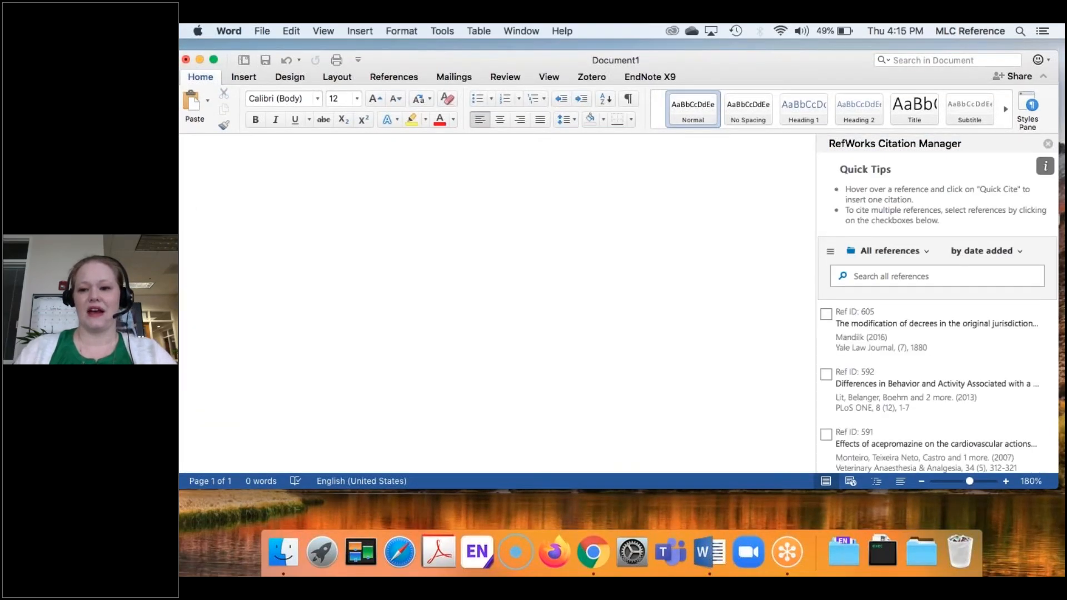
mouse_move(876, 343)
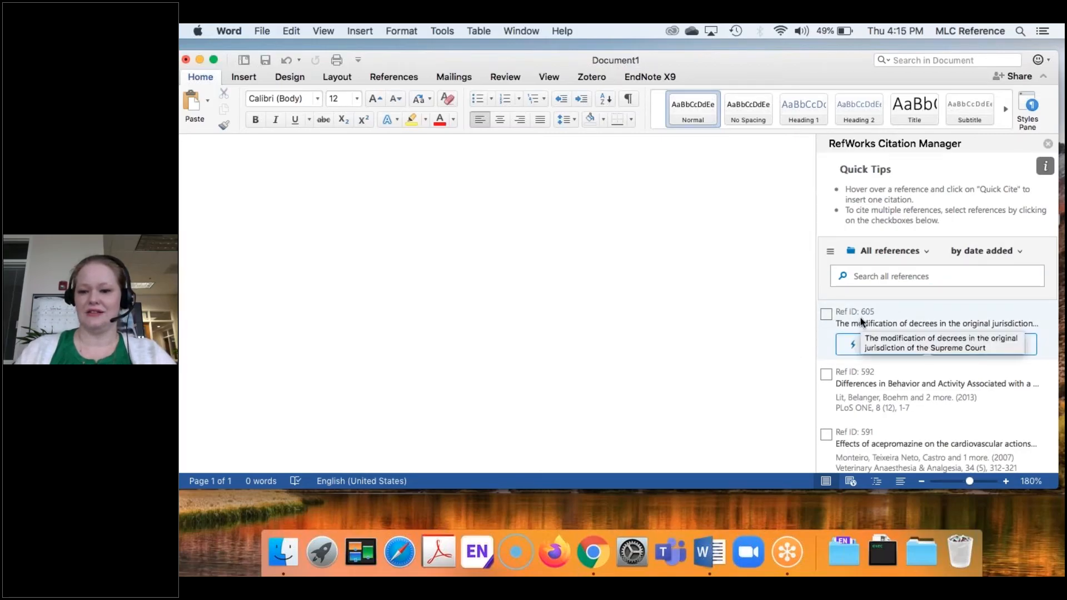
click(926, 255)
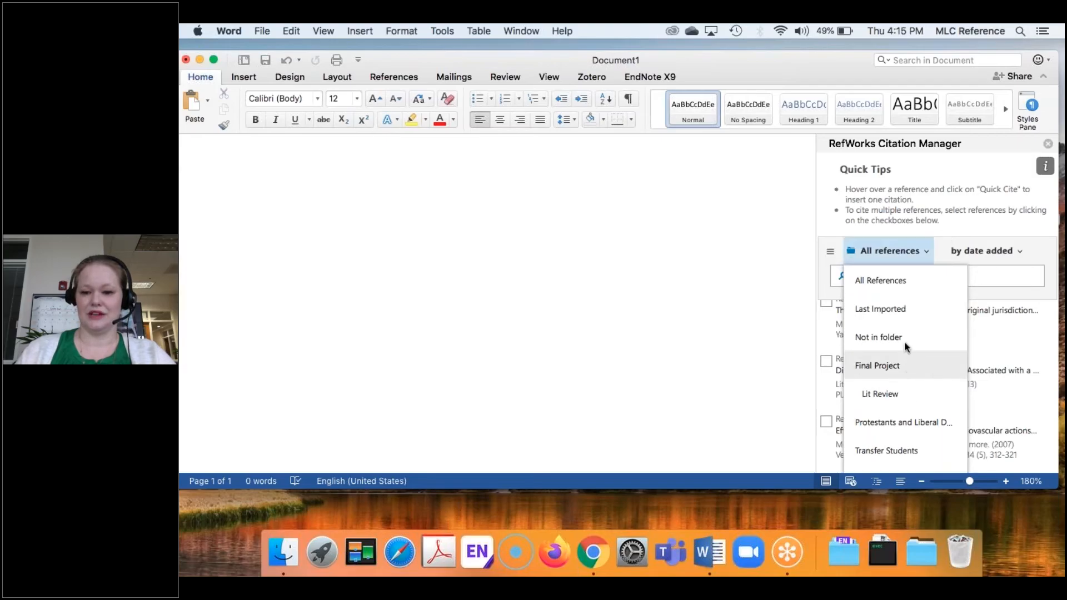
click(928, 234)
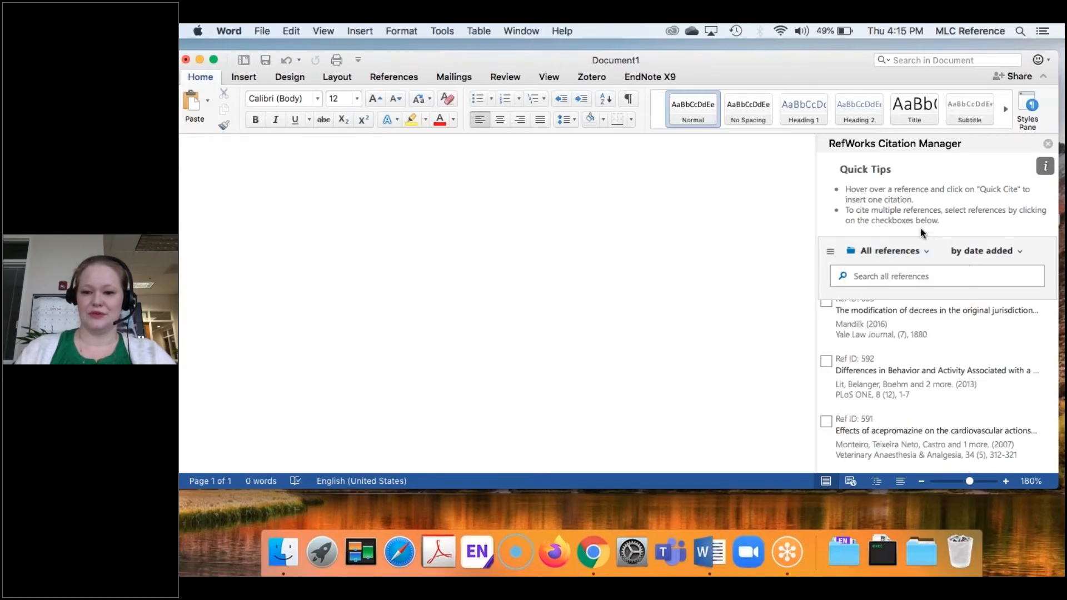
mouse_move(874, 335)
scroll(874, 338, up, 1)
Step: Type 'Enter text here' and Quick Cite the Mandilk reference 605 after it
click(643, 260)
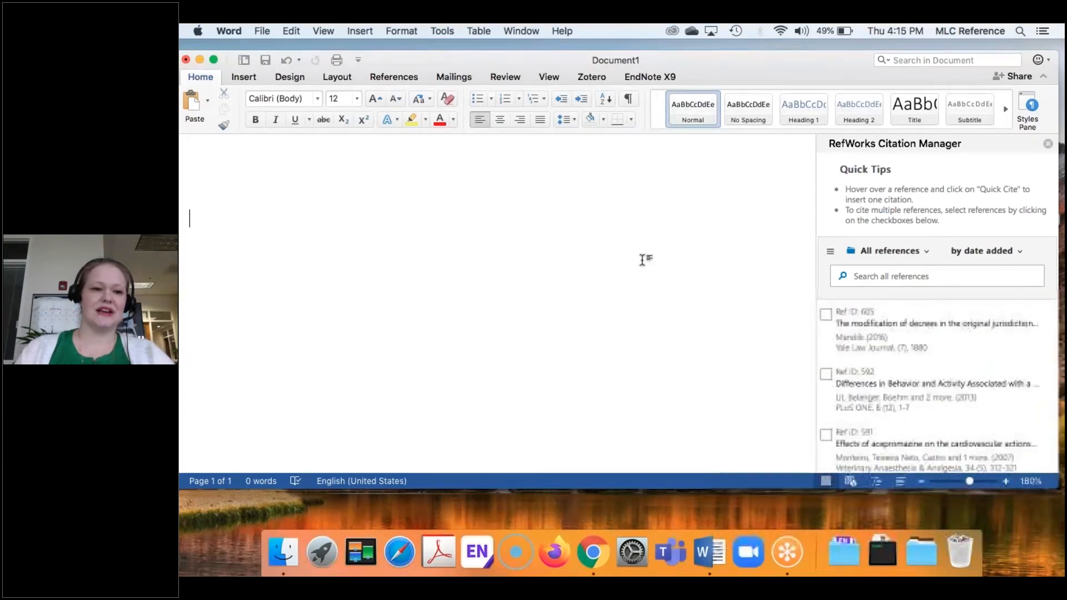
text(E)
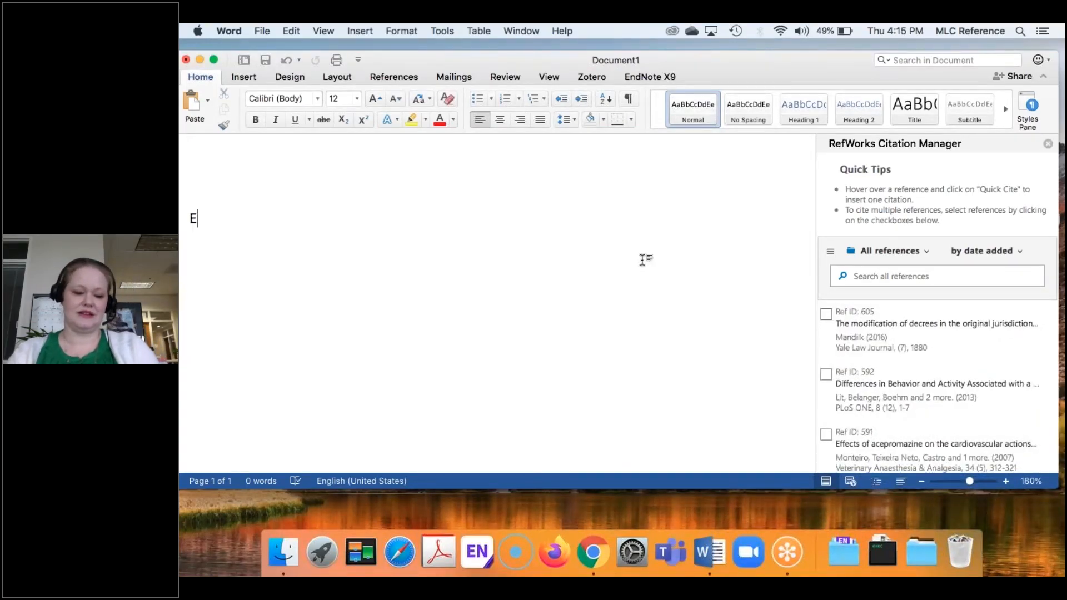
text(nter text here)
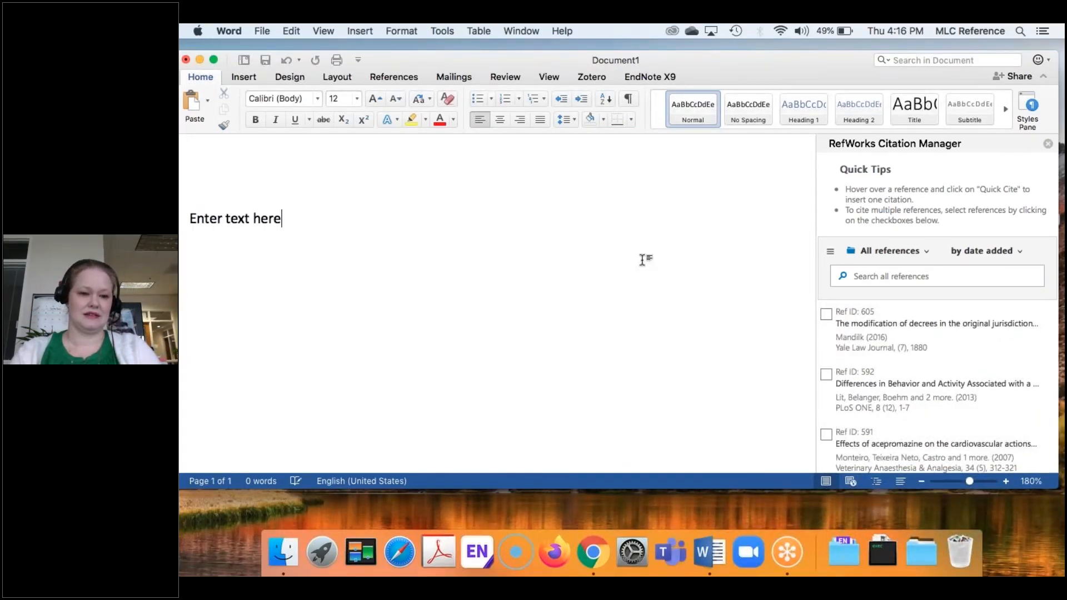
mouse_move(855, 345)
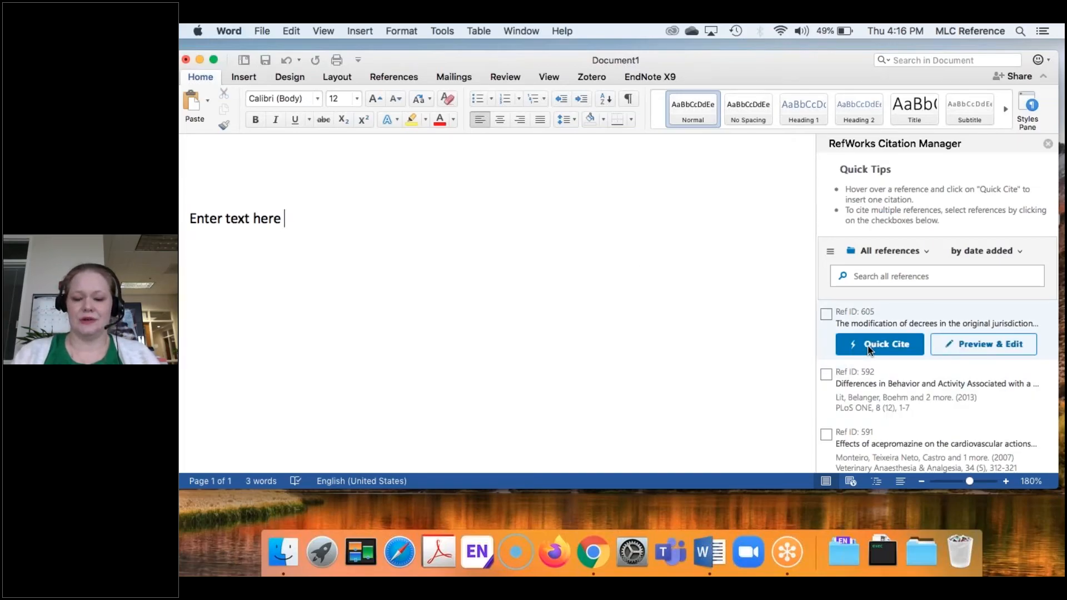
click(867, 345)
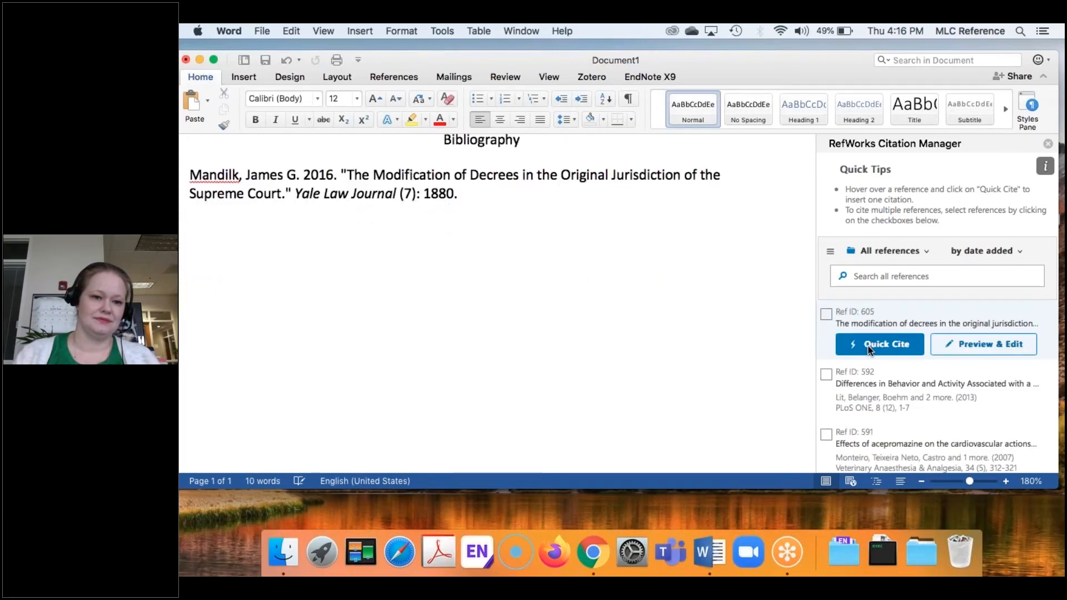
Step: Add a blank line between the citation line and the Bibliography
scroll(793, 349, up, 3)
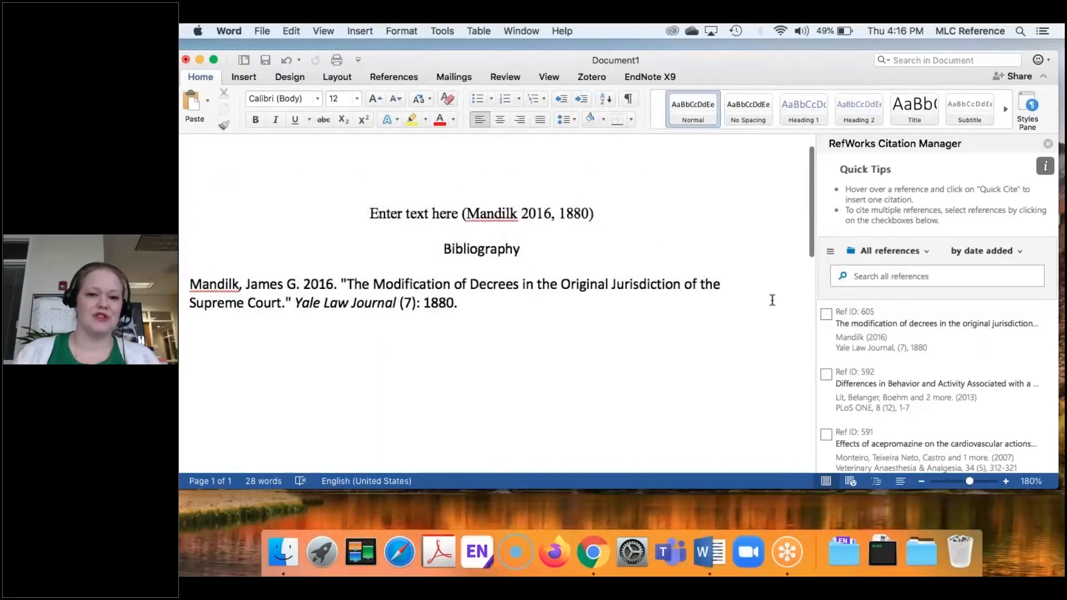
click(639, 210)
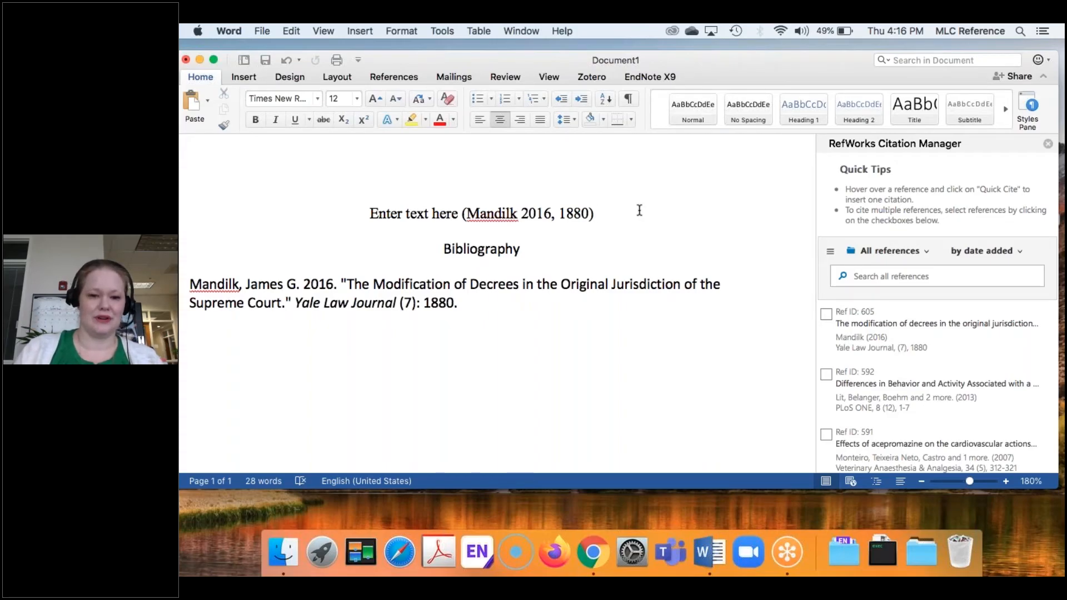
key(Return)
key(Return)
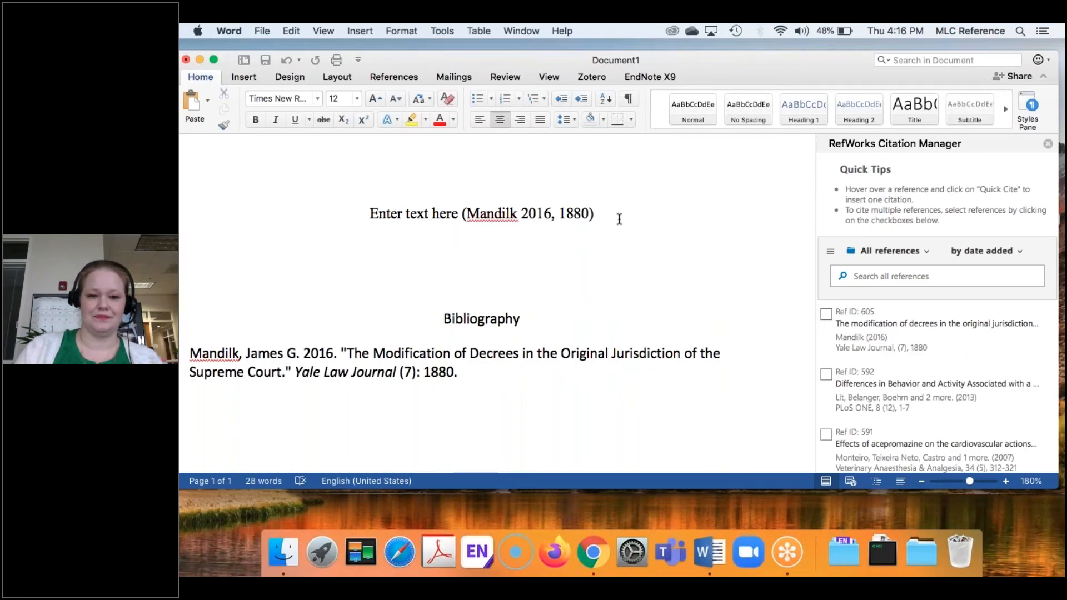
Step: End the sentence with a period and replace the Mandilk citation's page with 1881
text(.)
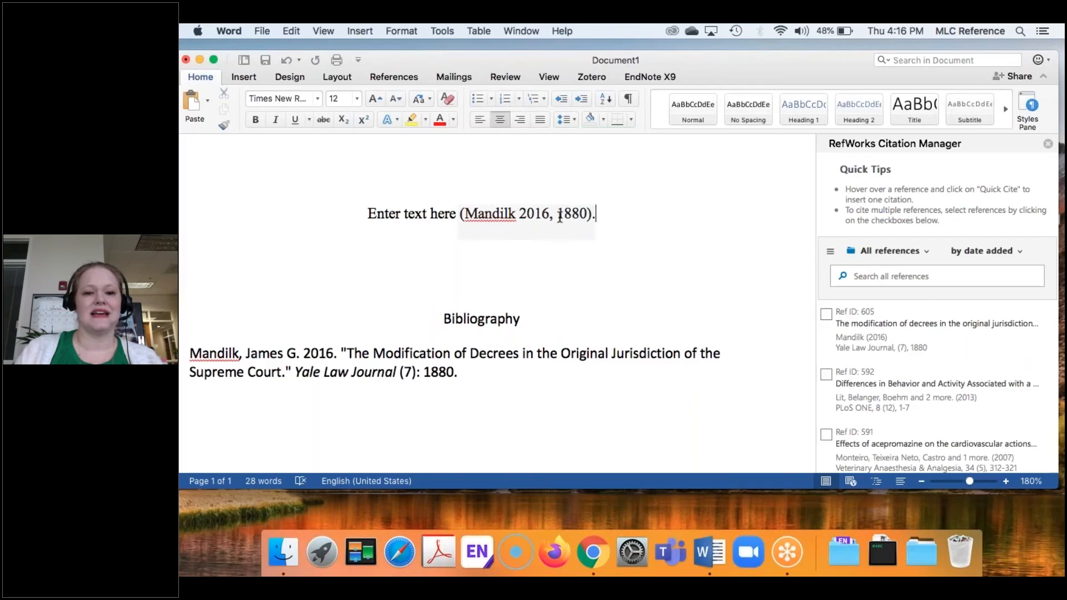
click(559, 215)
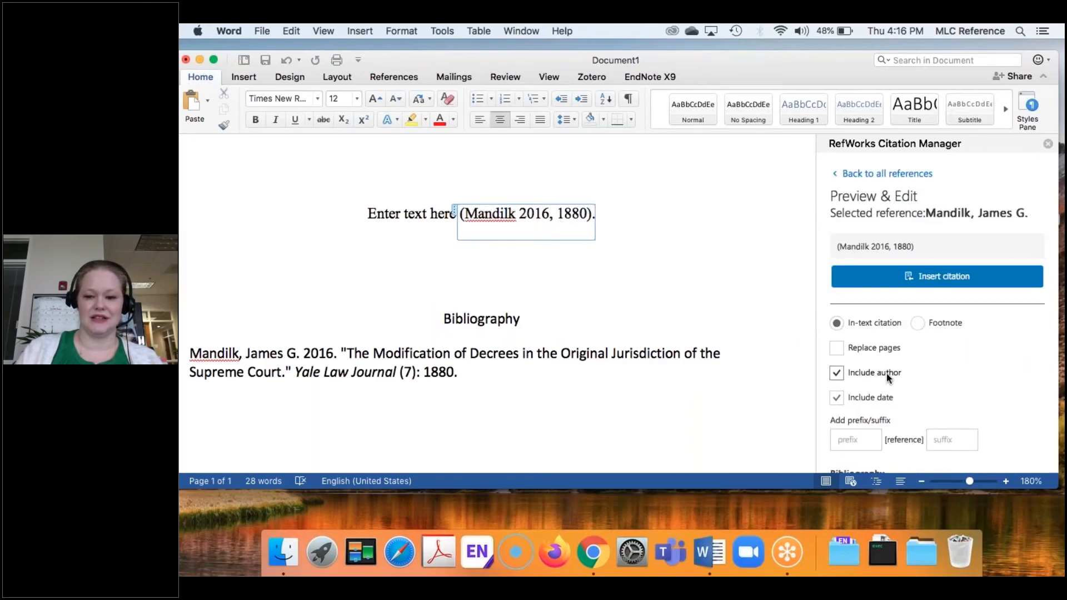
scroll(885, 374, down, 2)
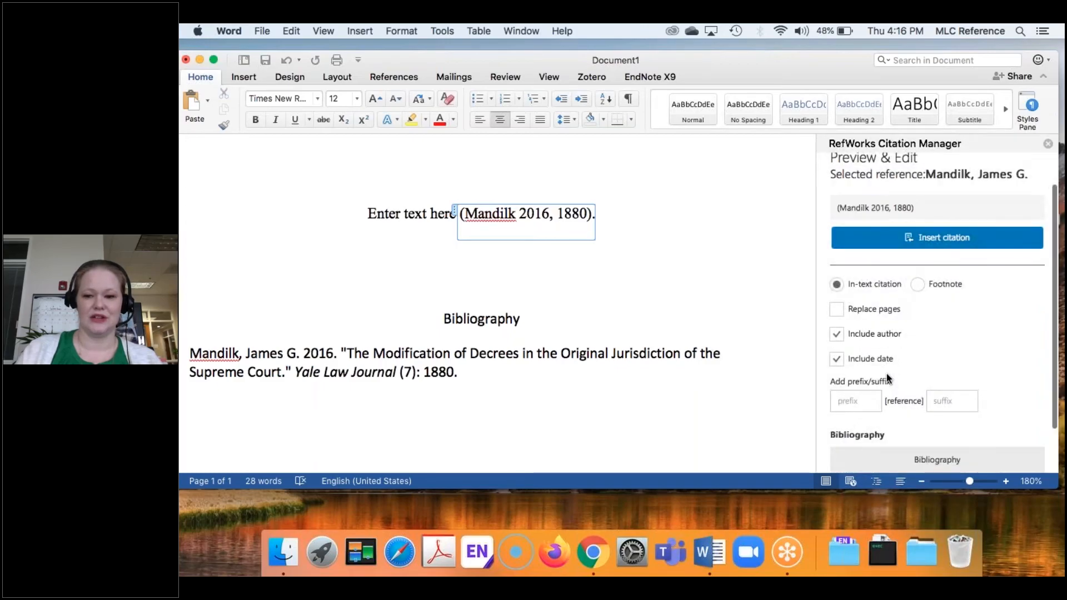
scroll(887, 376, up, 3)
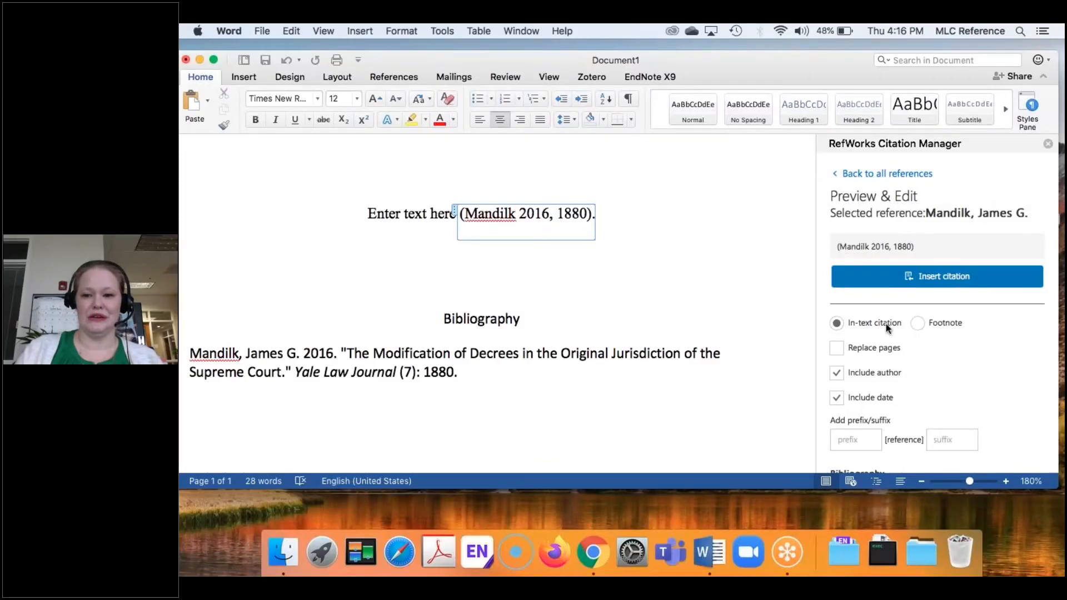
scroll(876, 364, down, 2)
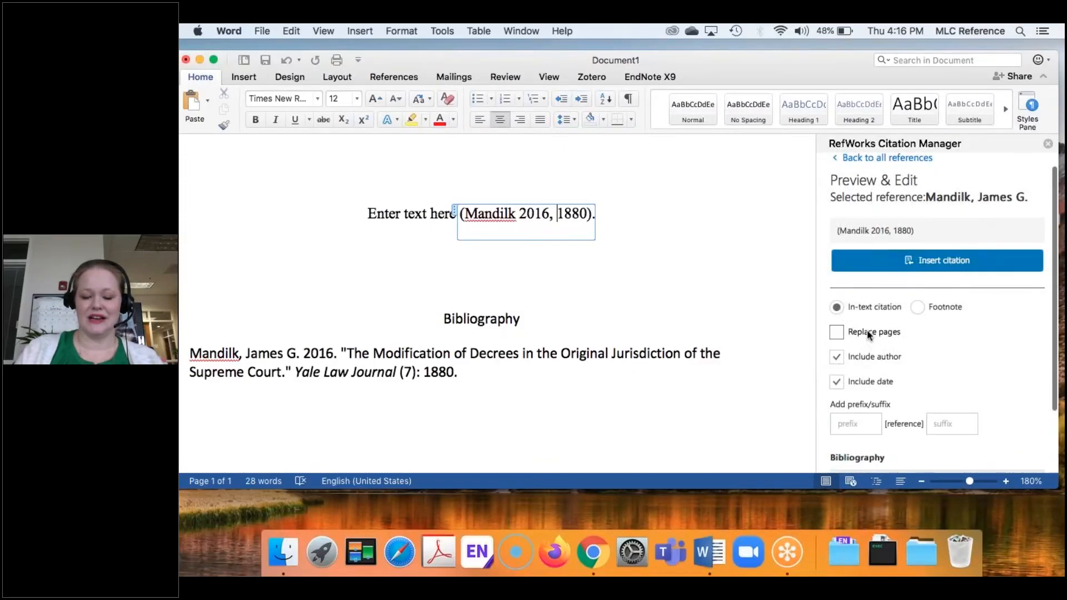
click(868, 333)
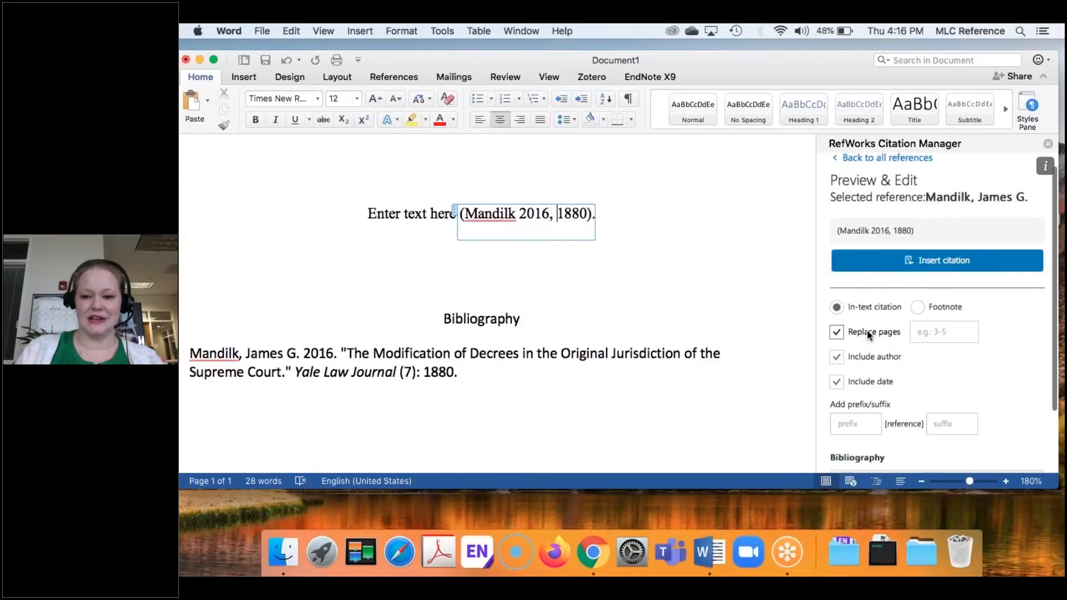
click(971, 330)
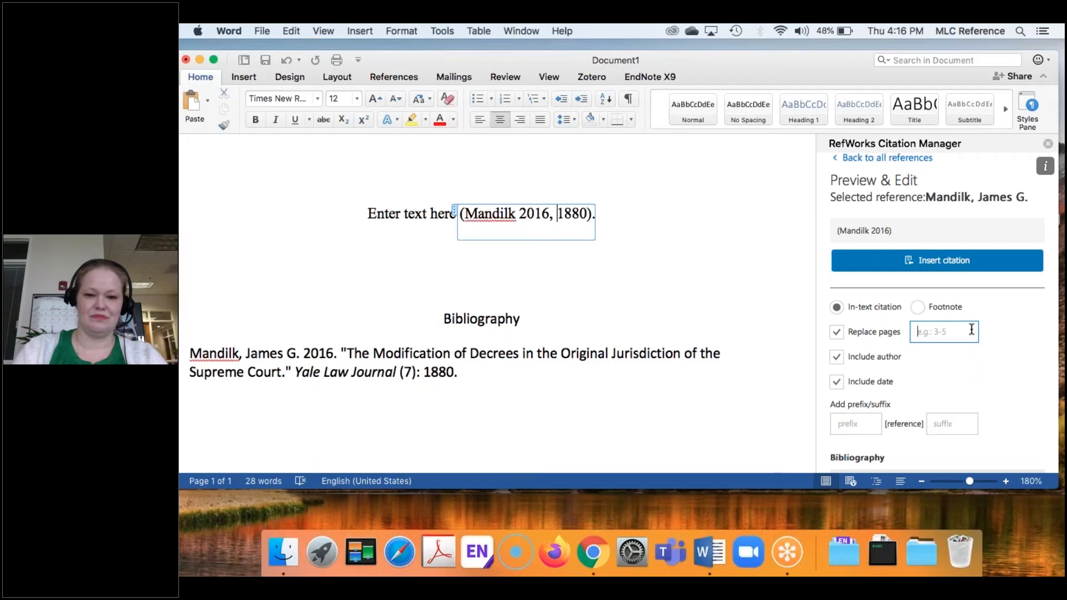
text(1881)
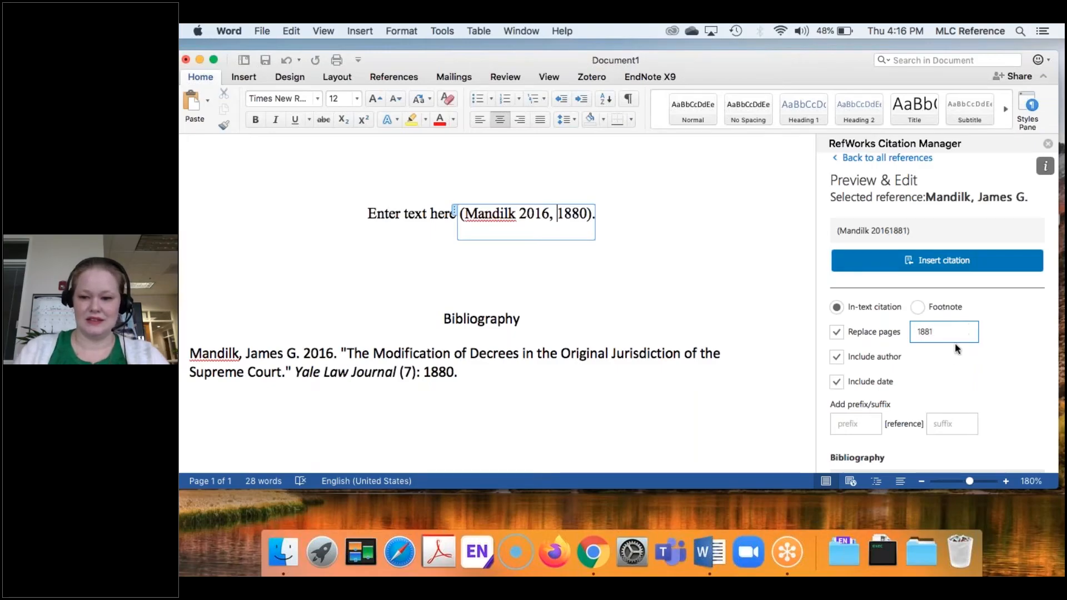
scroll(949, 351, down, 4)
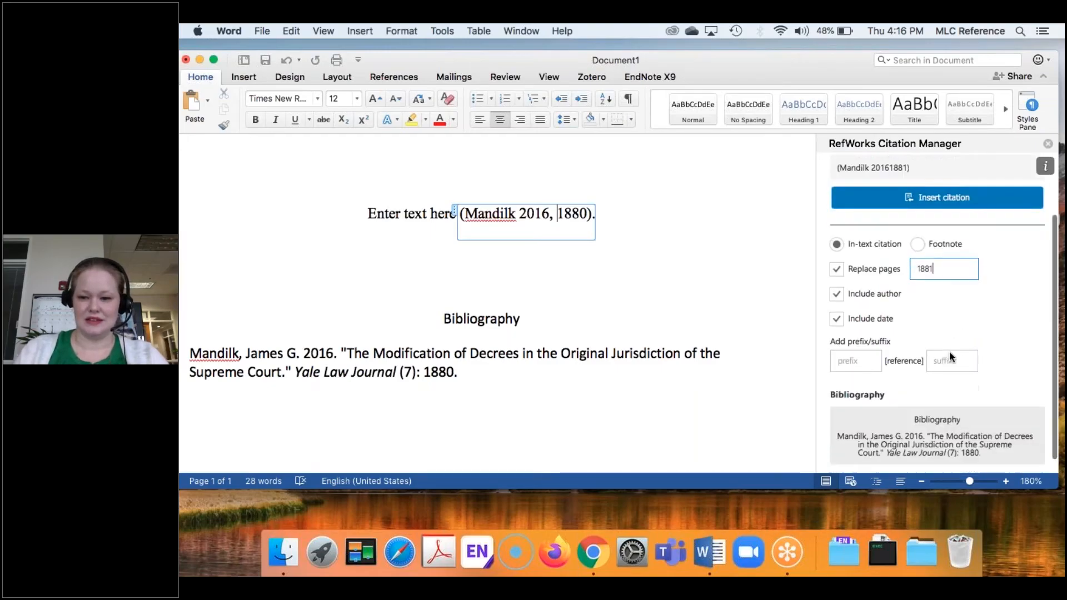
click(944, 182)
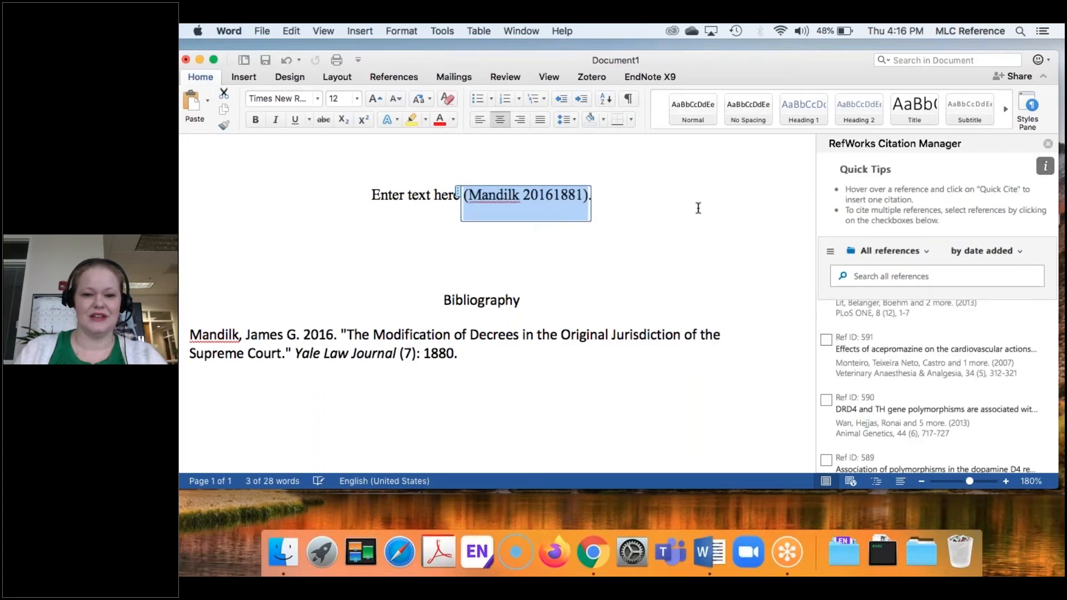
Step: Insert the missing comma so the citation reads (Mandilk 2016, 1881)
click(554, 196)
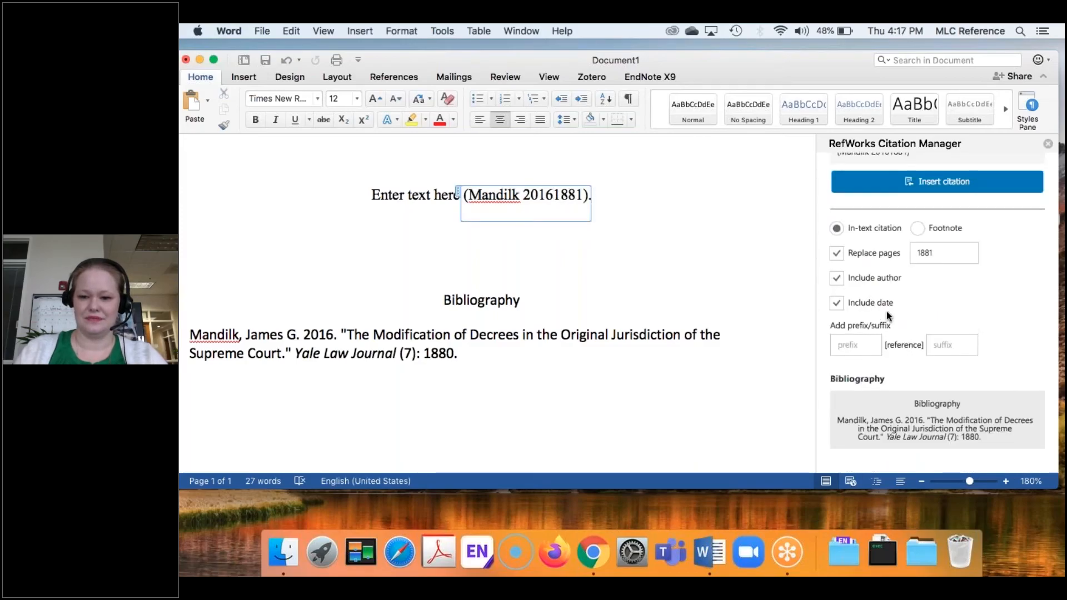
text(,)
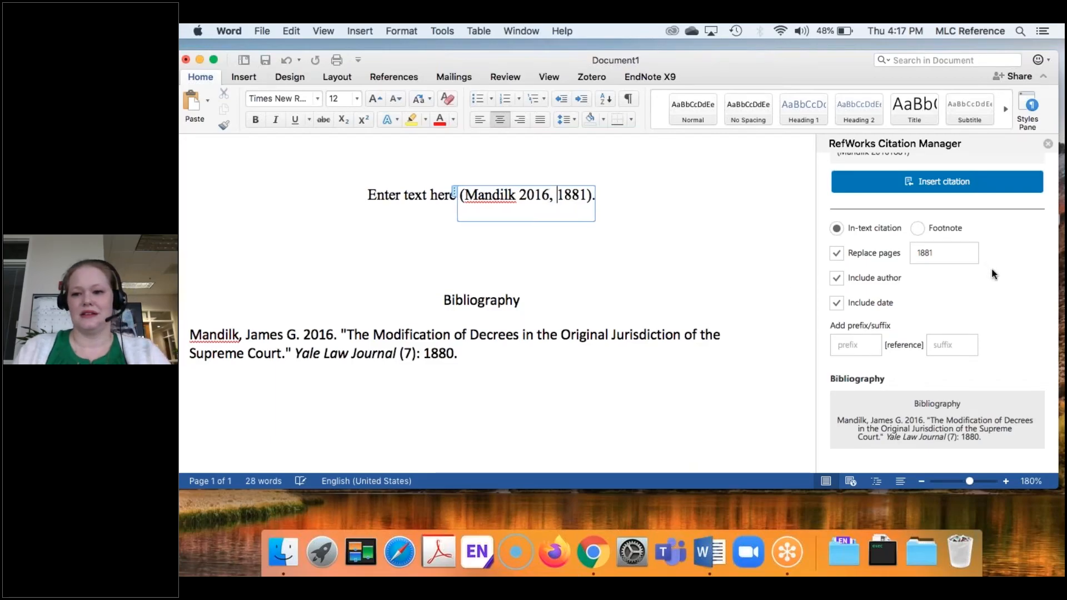
scroll(995, 274, up, 3)
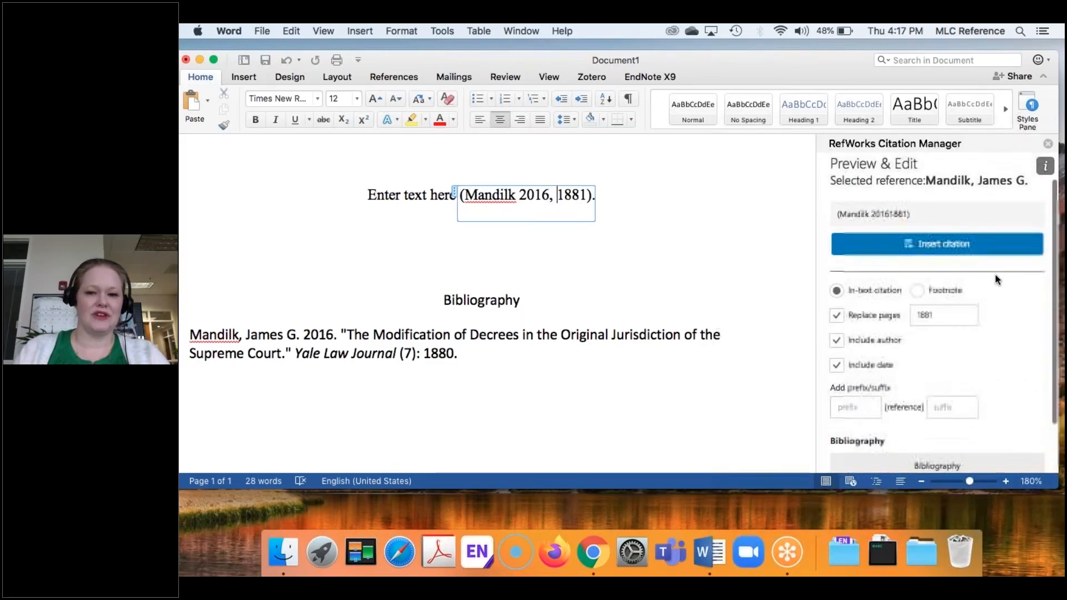
scroll(994, 273, up, 1)
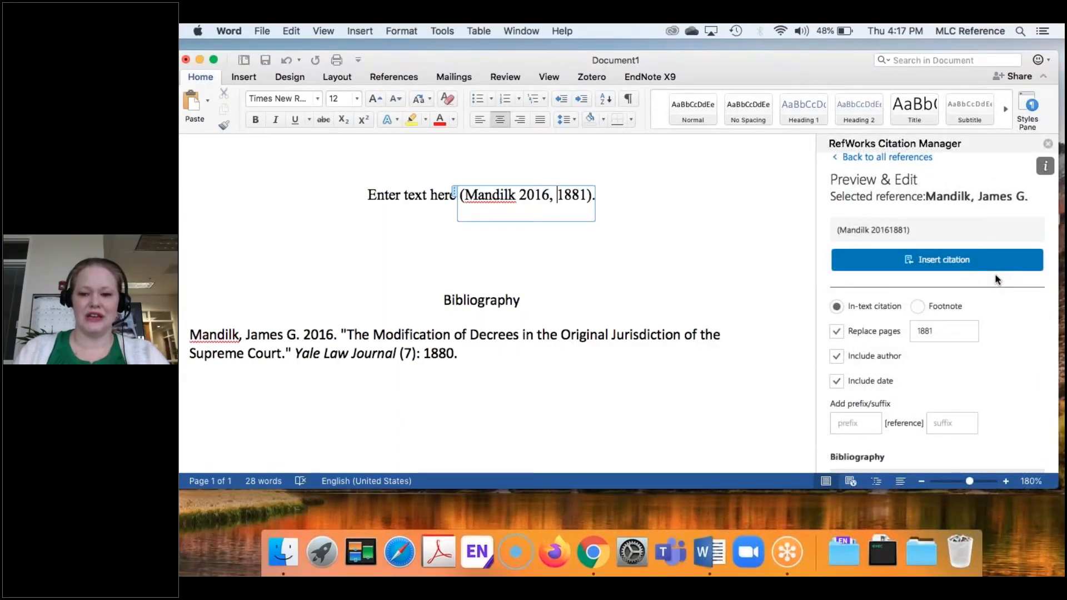